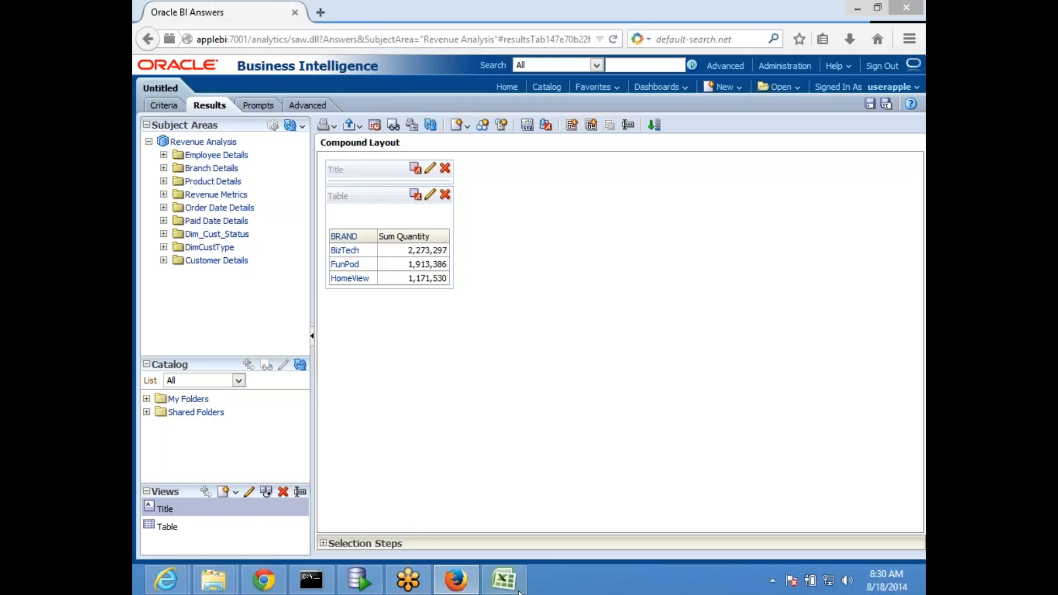
Switch to Excel and draw a rectangle labelled 'BI Server' on Sheet29
click(504, 580)
click(392, 272)
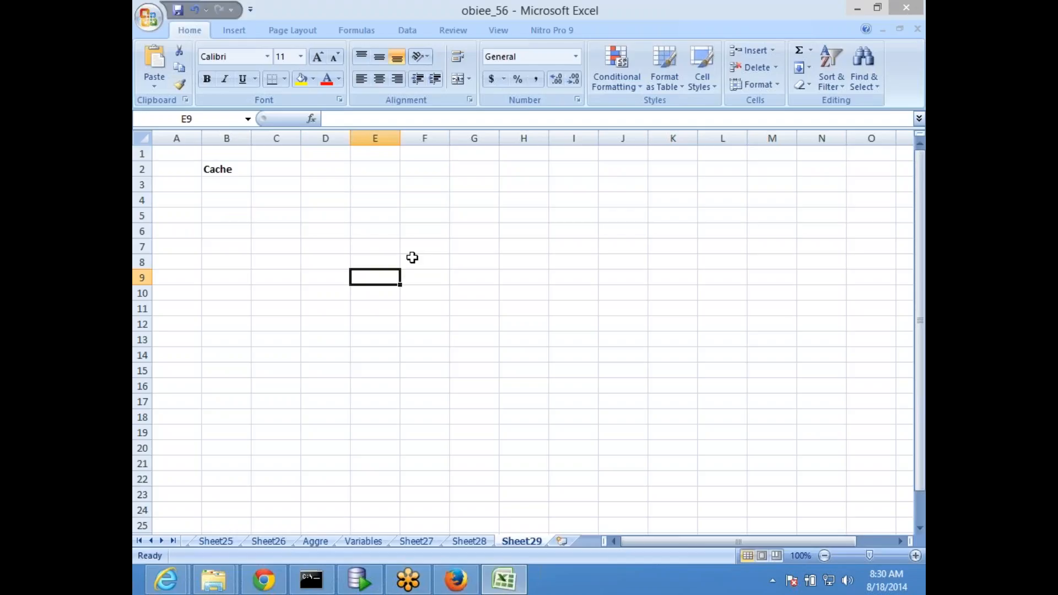
click(234, 31)
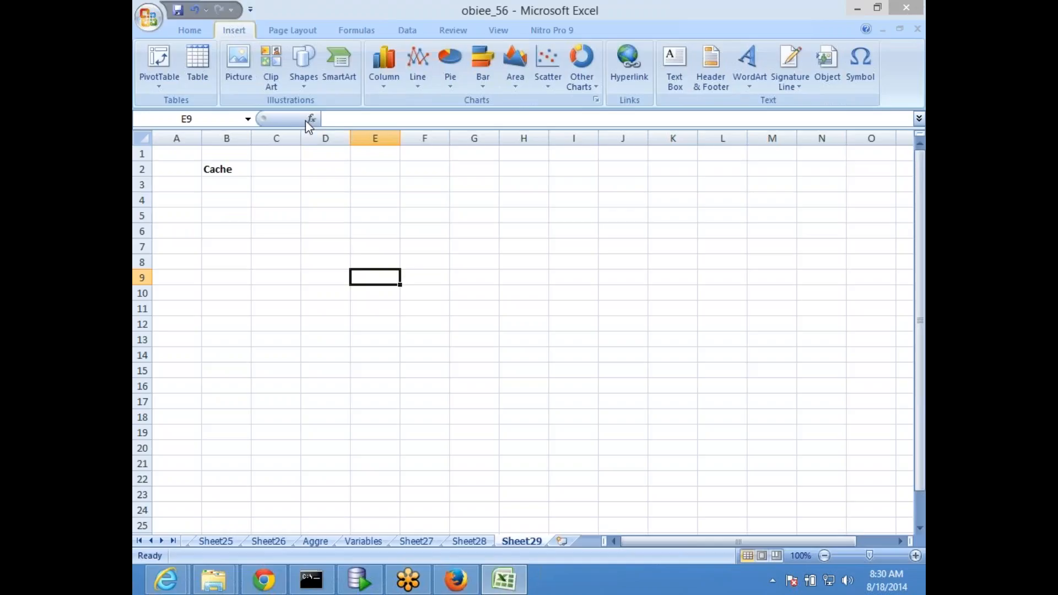
click(303, 88)
click(345, 120)
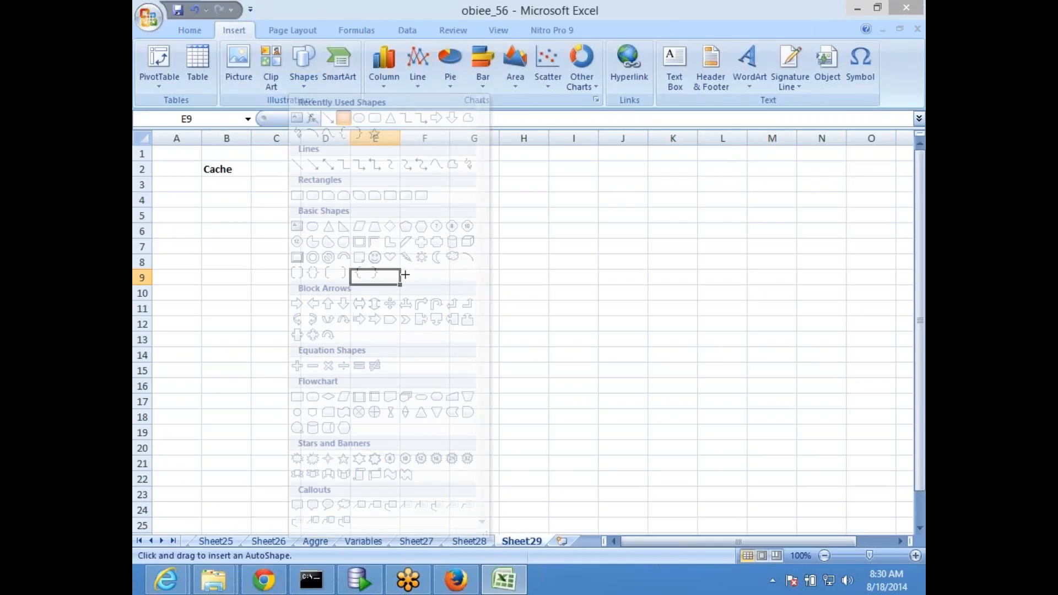
mouse_move(372, 236)
mouse_down()
mouse_move(511, 389)
mouse_move(606, 411)
mouse_up()
text(BI)
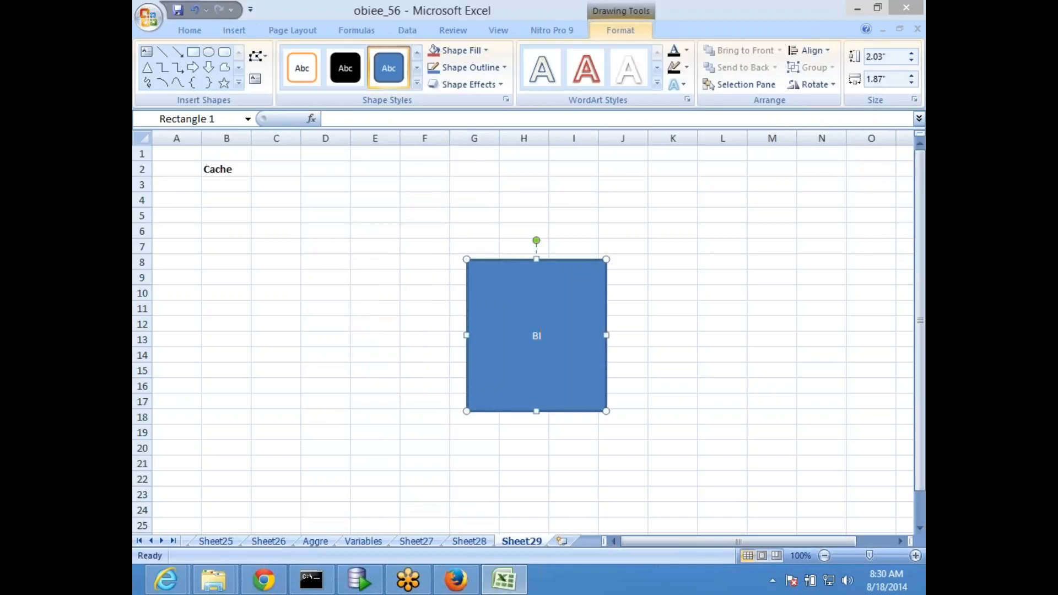
text( Server)
click(456, 305)
Narrow the BI Server rectangle to about 2.03" by 1.54"
click(510, 302)
drag(466, 335, 491, 334)
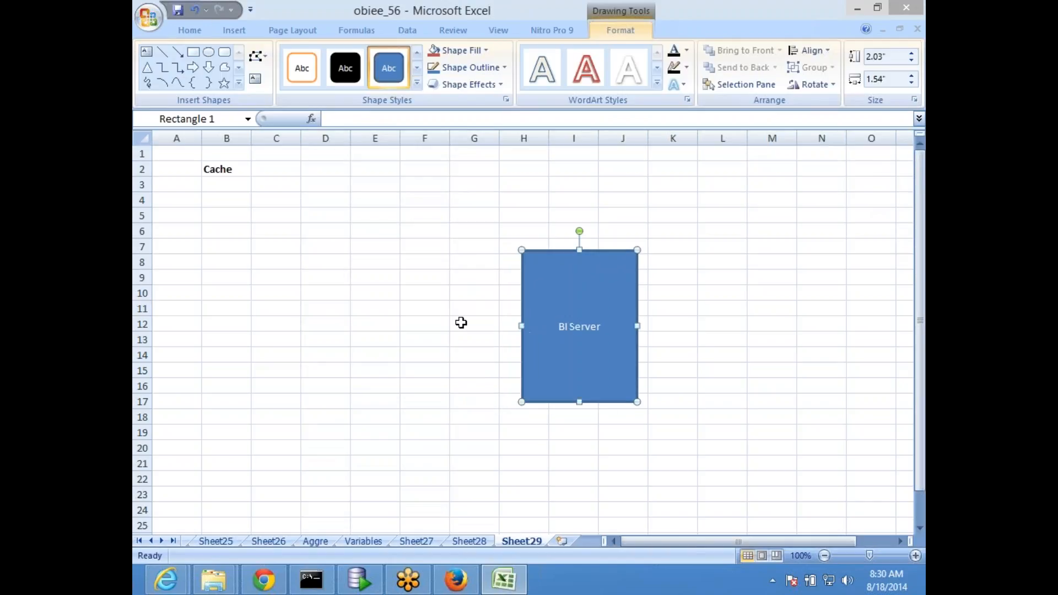
click(448, 322)
click(563, 286)
click(443, 276)
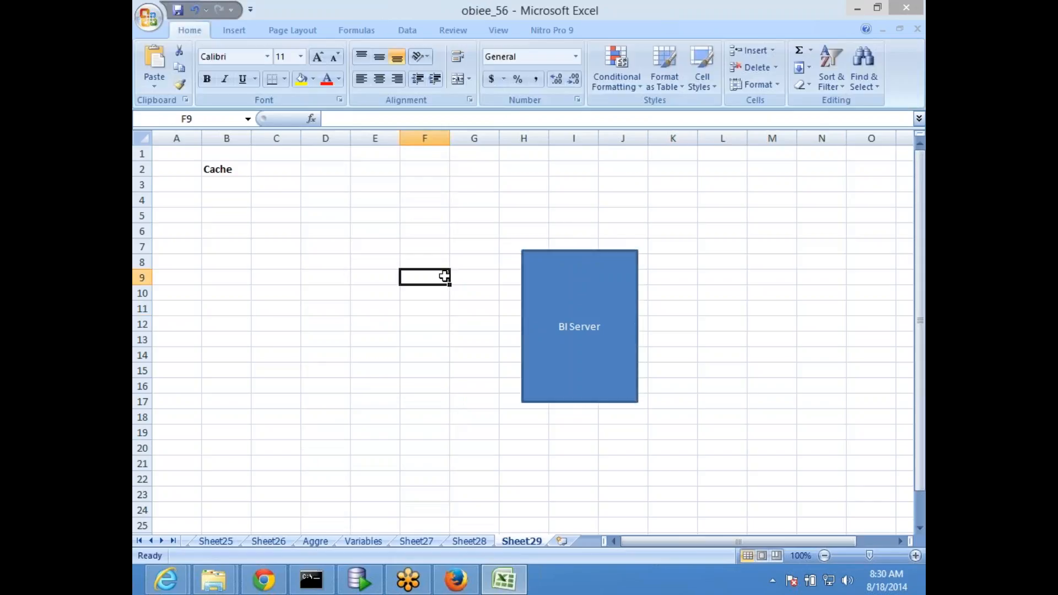
Draw a Flowchart: Magnetic Disk cylinder below-left of BI Server and label it 'DB'
click(394, 303)
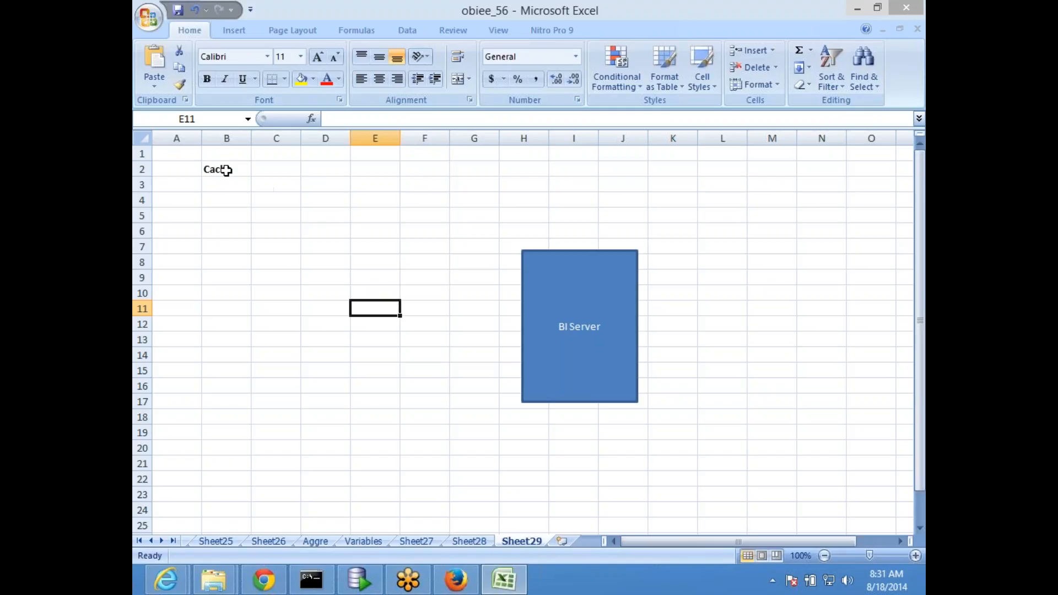
click(905, 48)
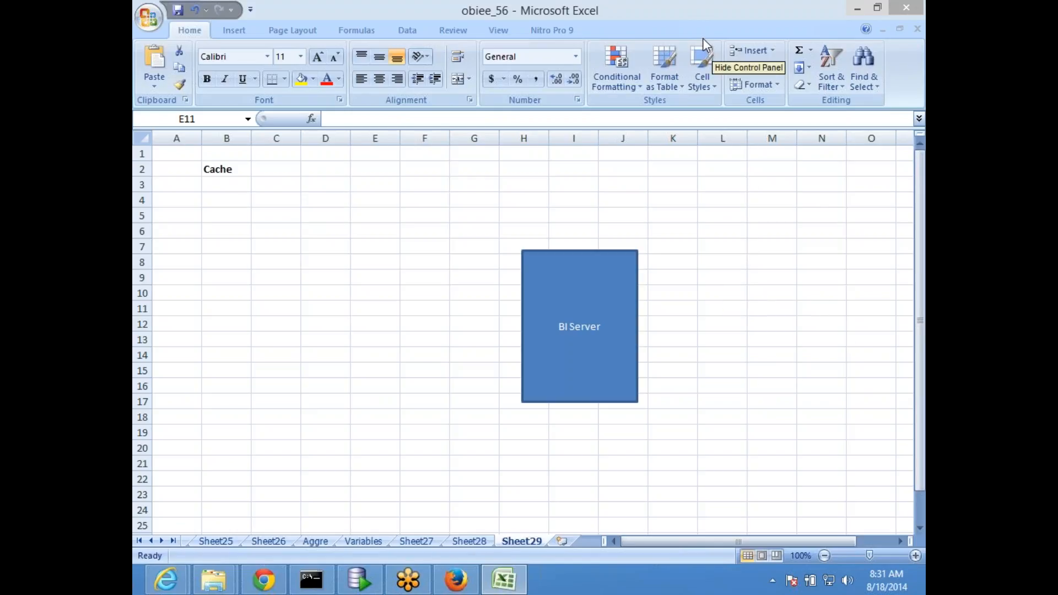
click(227, 30)
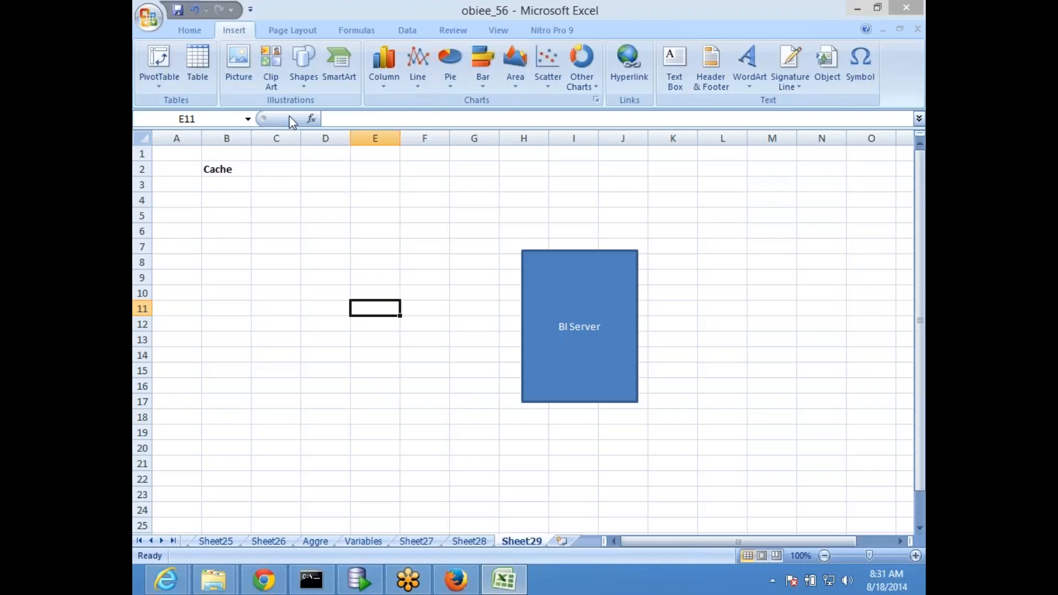
click(303, 77)
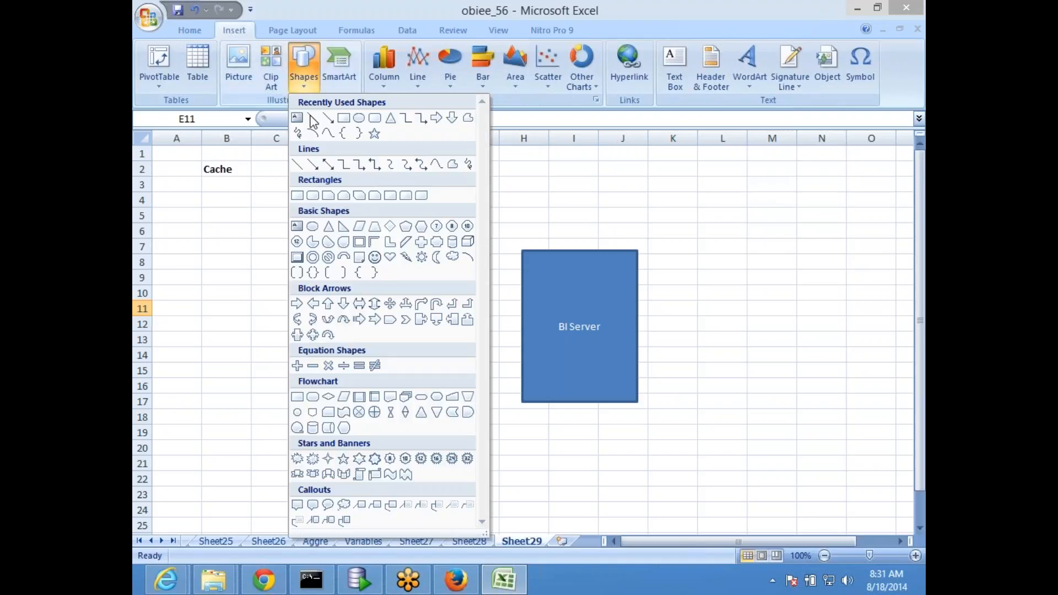
click(313, 428)
drag(233, 379, 381, 492)
text(DB)
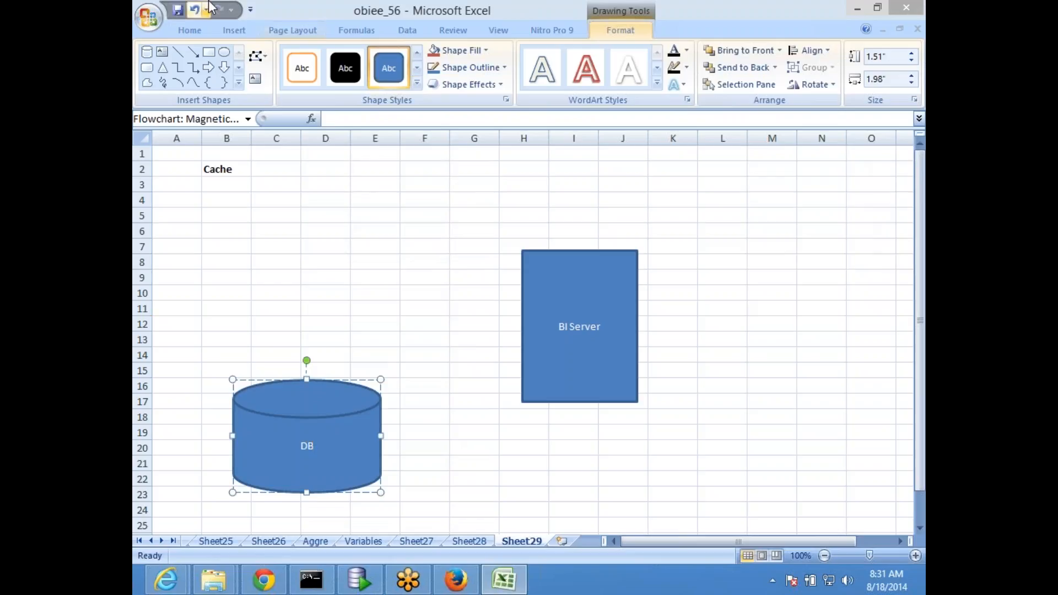
Draw an orange-filled rectangle at the top right of the sheet
click(209, 53)
drag(734, 200, 830, 346)
click(457, 50)
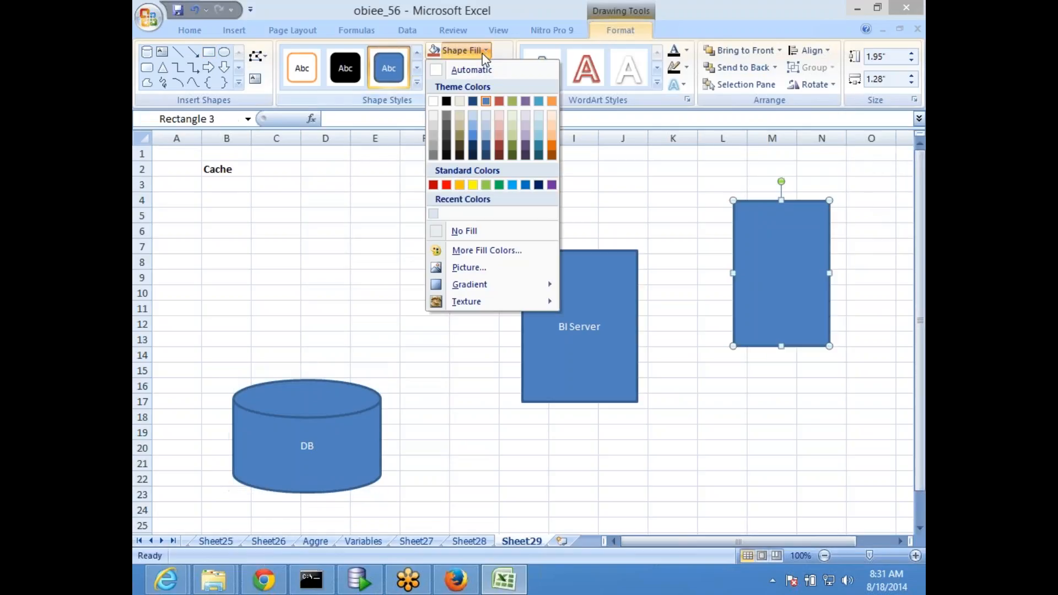
click(458, 186)
Recolour the BI Server box a brighter blue and shift it slightly left
click(566, 292)
click(485, 51)
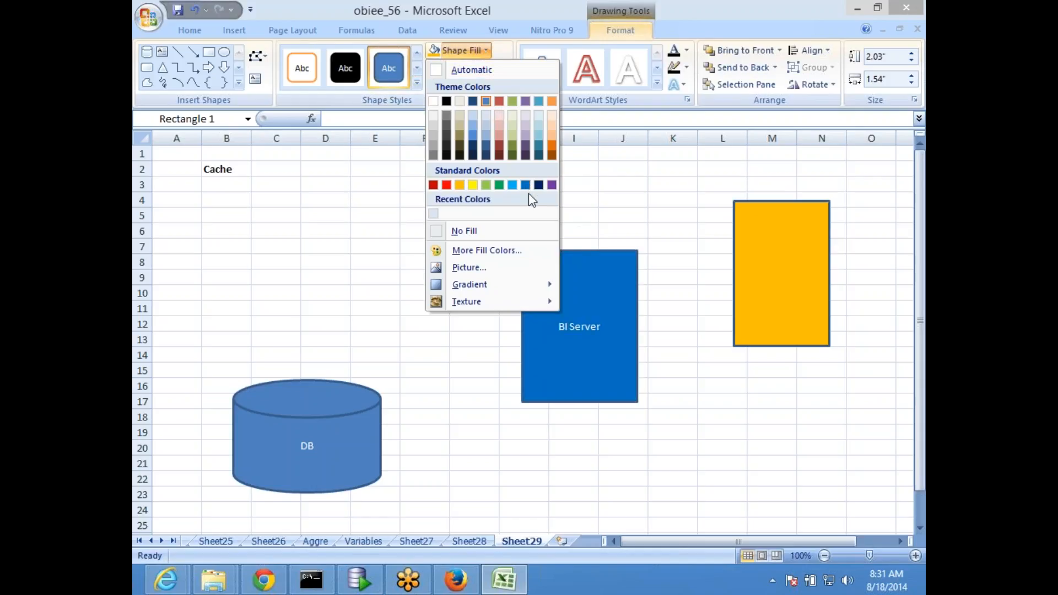
click(528, 184)
click(326, 409)
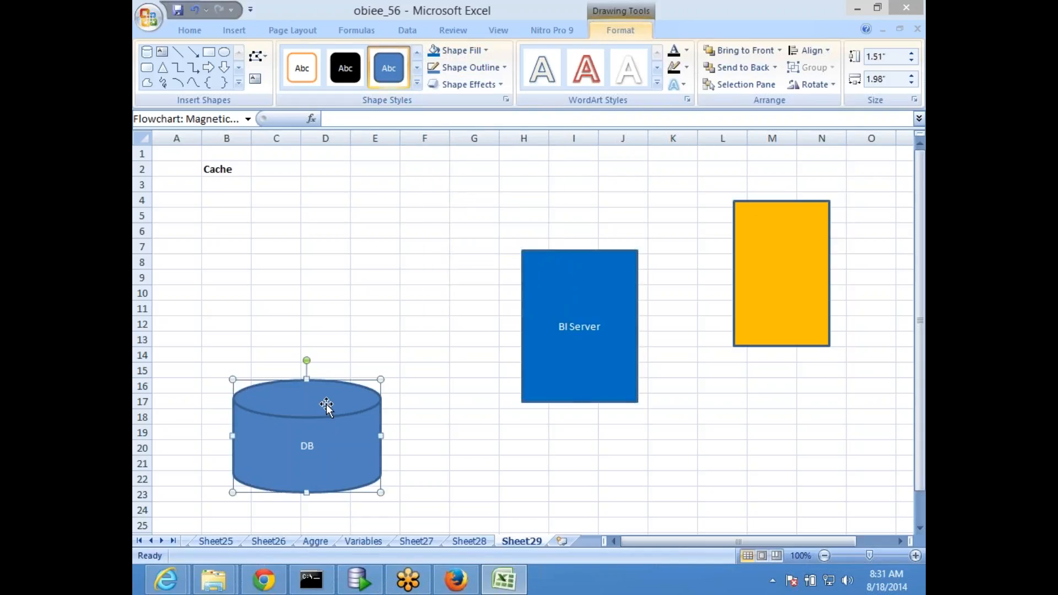
drag(569, 300, 548, 300)
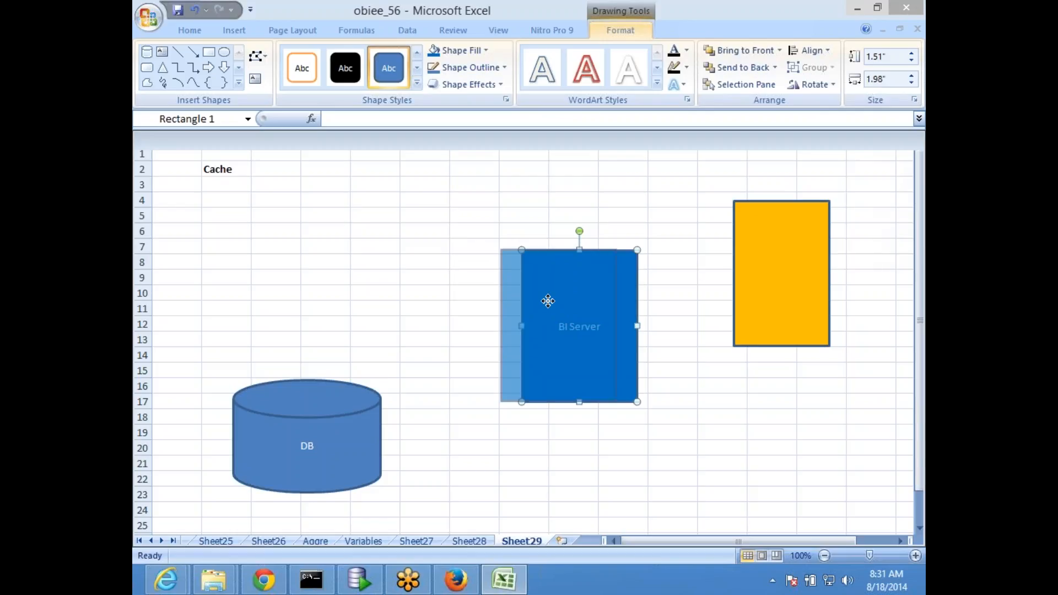
Label the orange rectangle 'Presentation Server' on two lines
click(713, 277)
text(Pres)
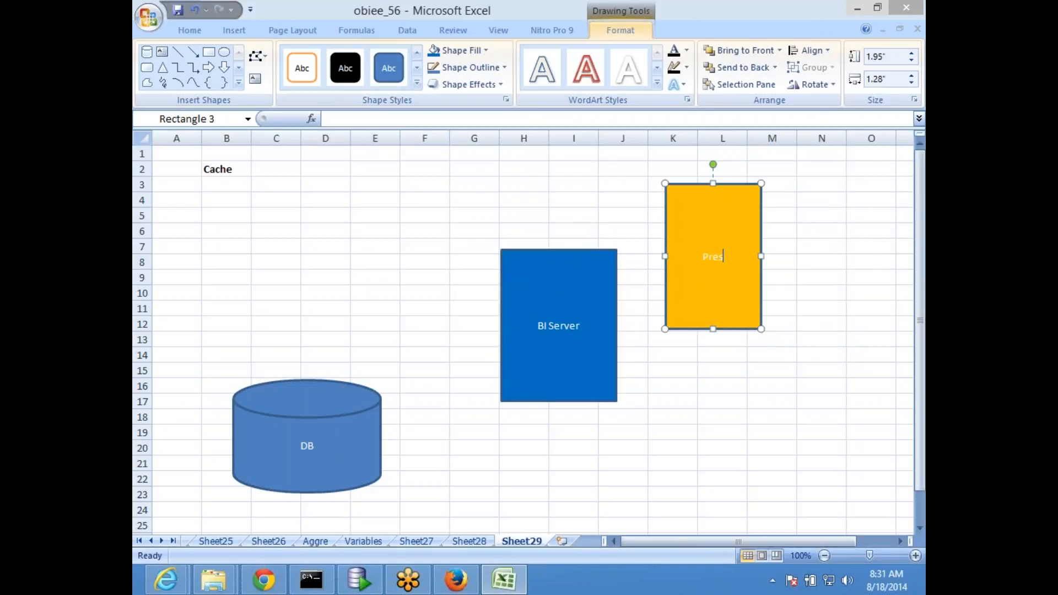
text(entation)
key(Return)
text(Server)
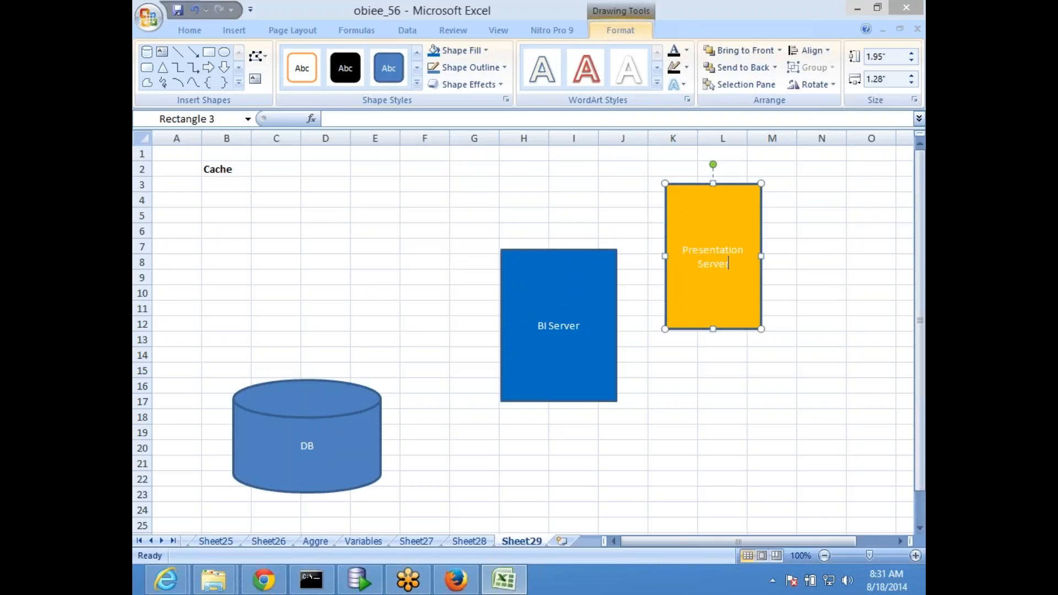
Draw a tall, narrow purple rectangle labelled 'browser'
click(900, 541)
click(901, 542)
click(208, 53)
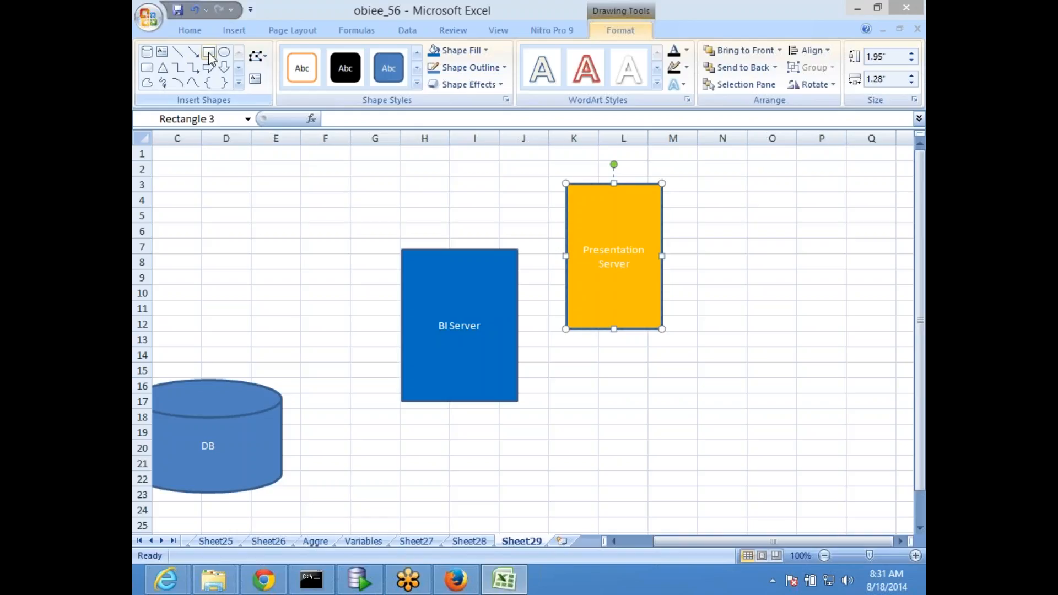
drag(725, 169, 766, 365)
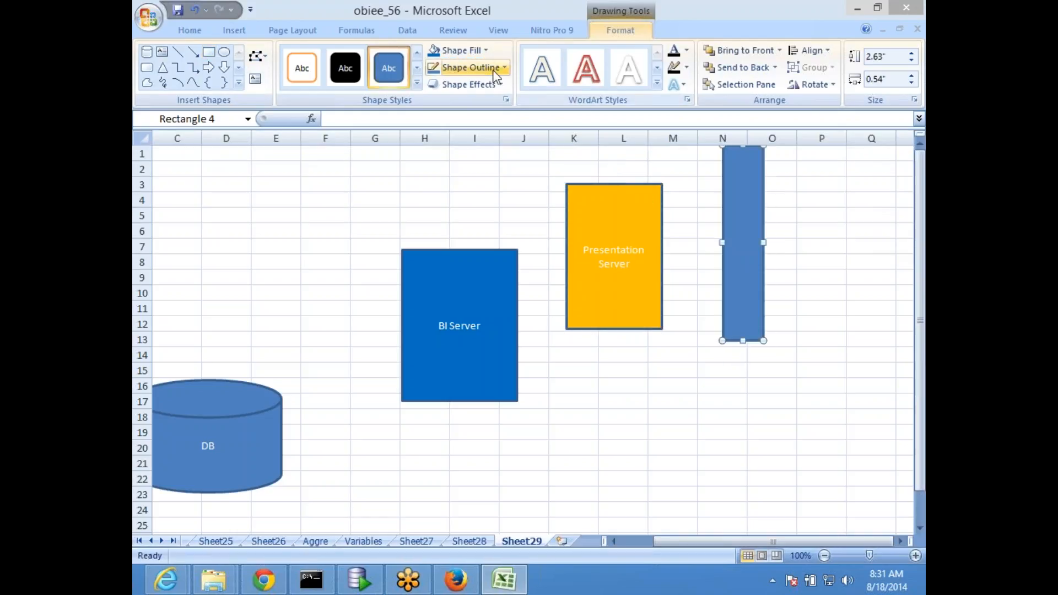
click(486, 51)
click(556, 188)
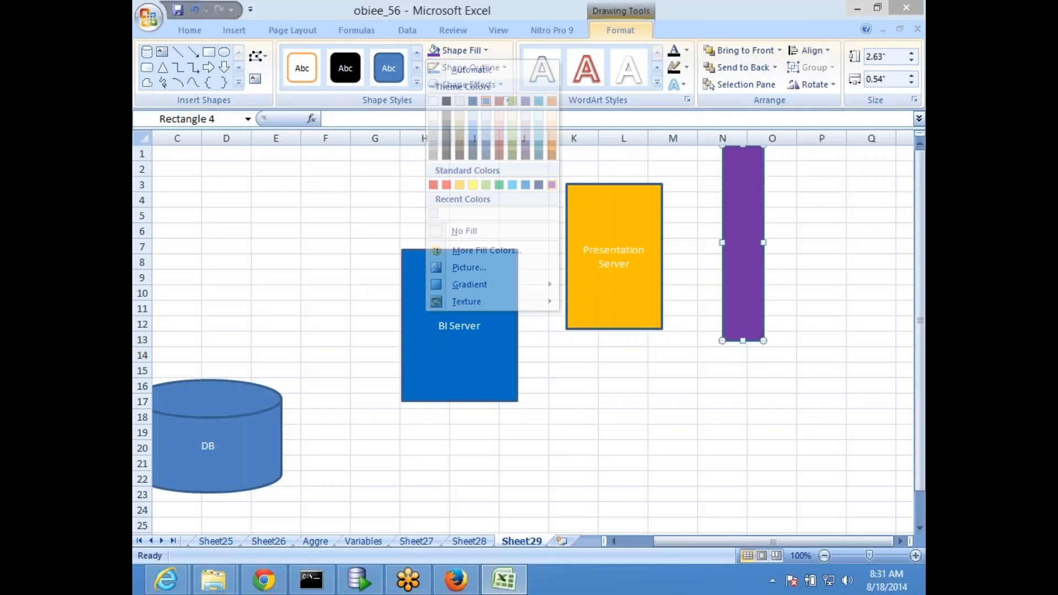
text(browser)
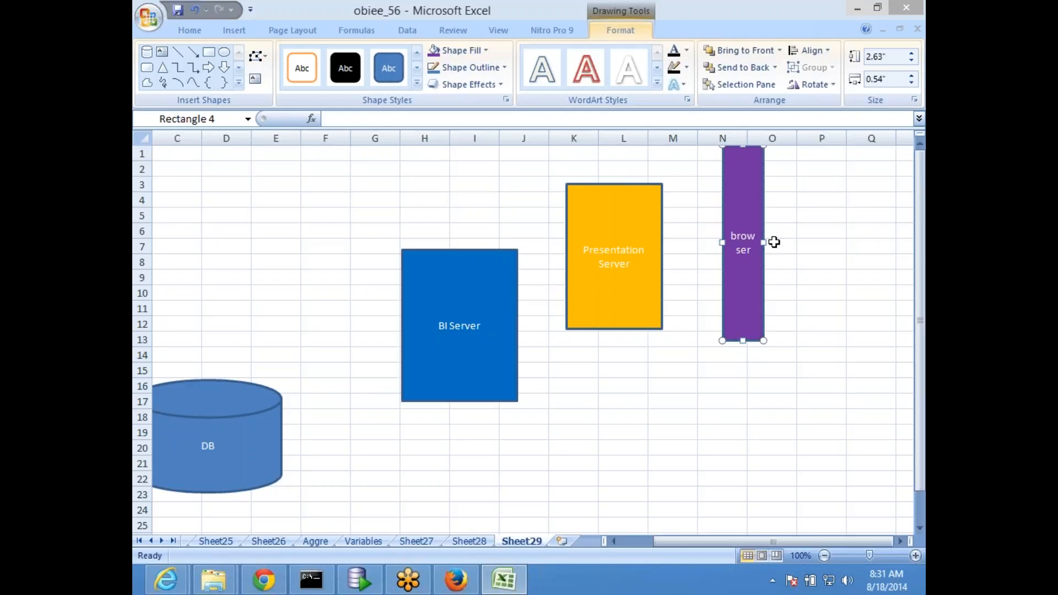
Move the browser box flush against the Presentation Server box's right side
click(806, 276)
click(764, 256)
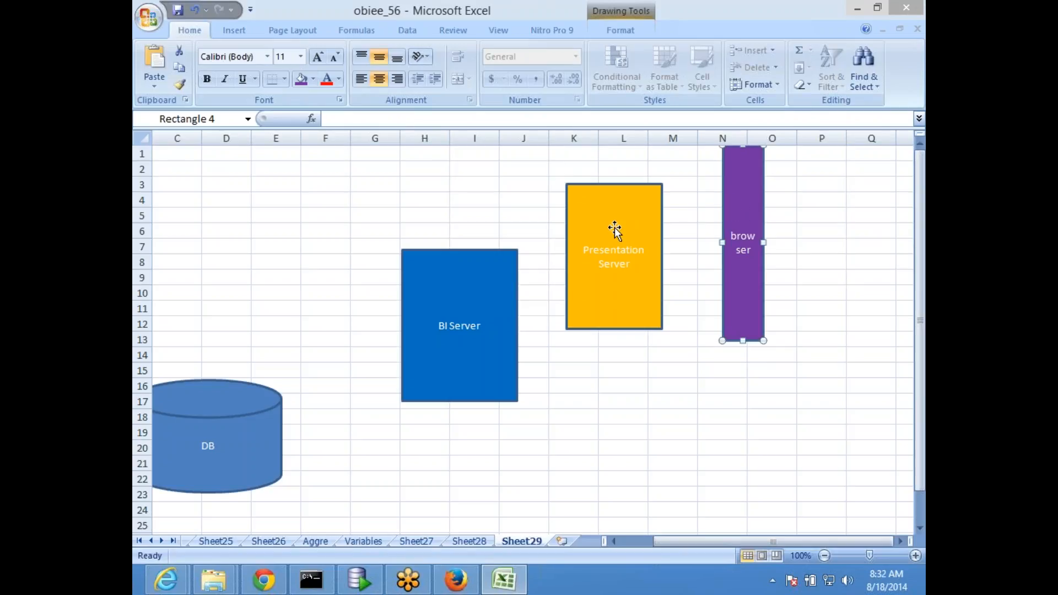
drag(739, 217, 672, 217)
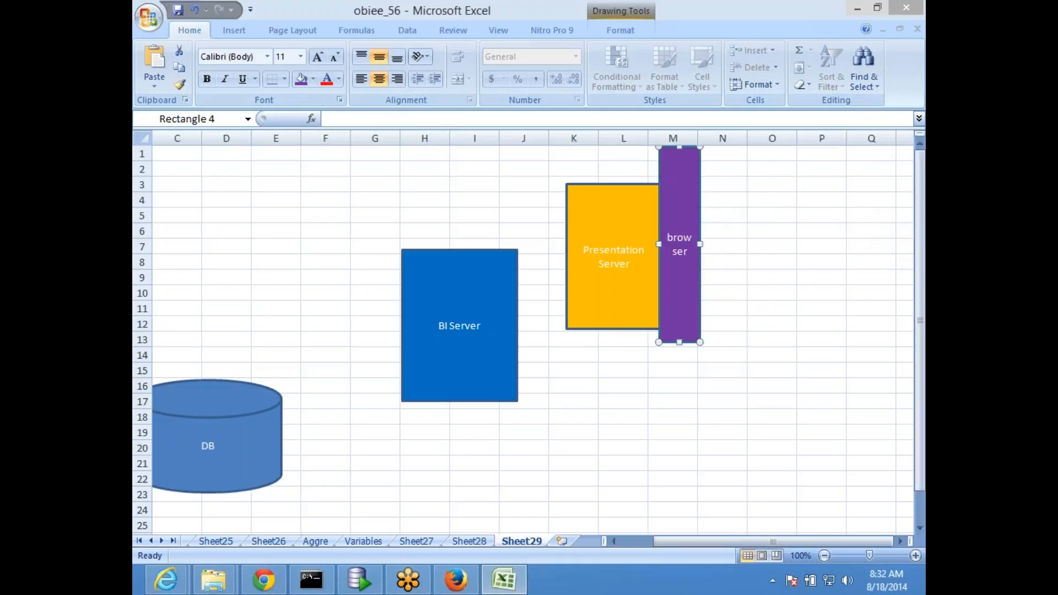
click(768, 353)
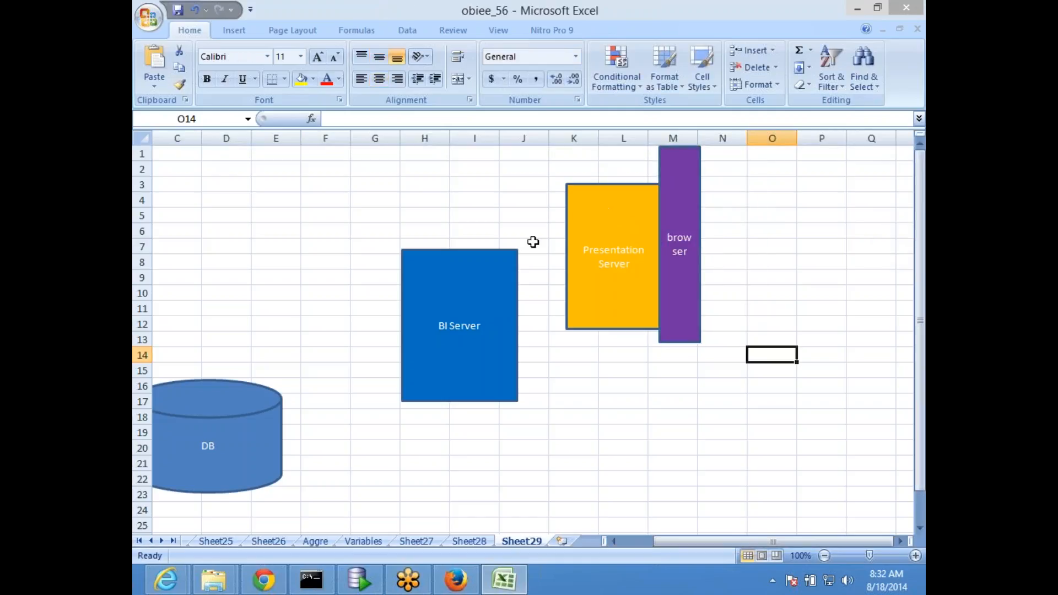
Raise the DB cylinder level with BI Server and draw an oval labelled 'rpd' below BI Server
click(469, 298)
drag(211, 406, 234, 361)
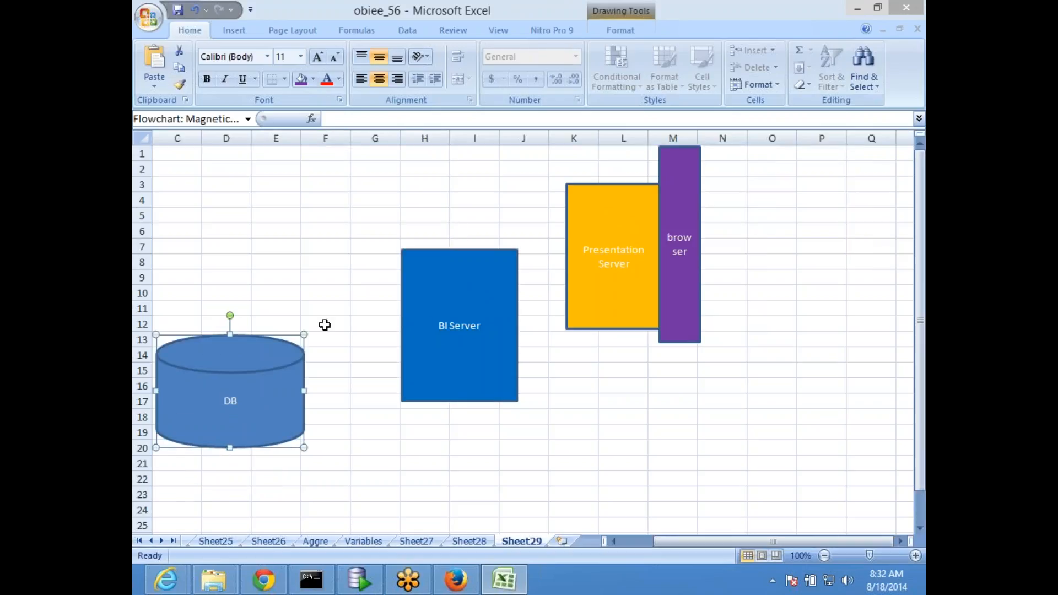
click(234, 30)
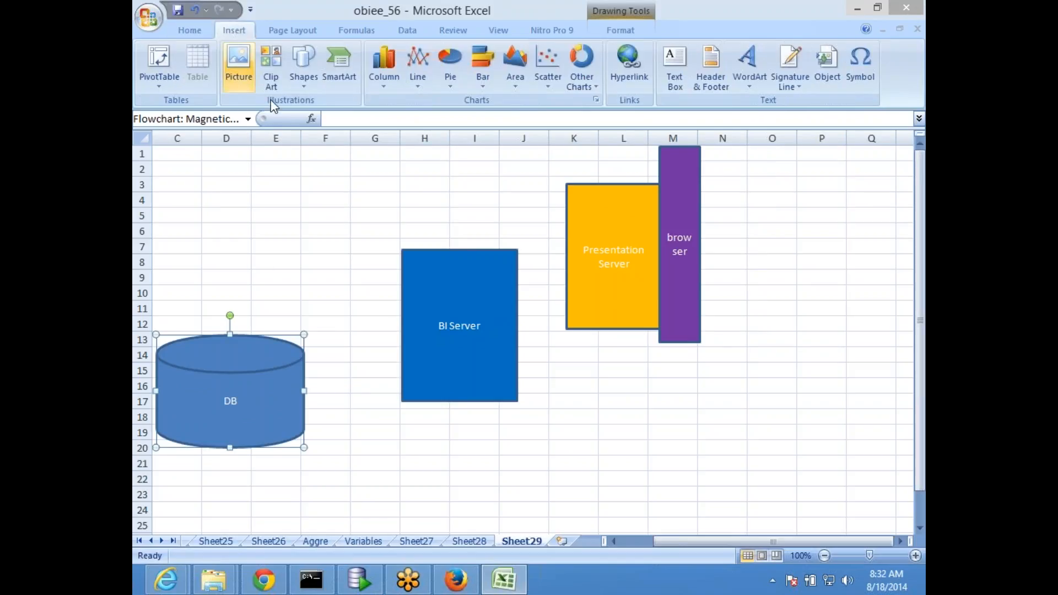
click(303, 74)
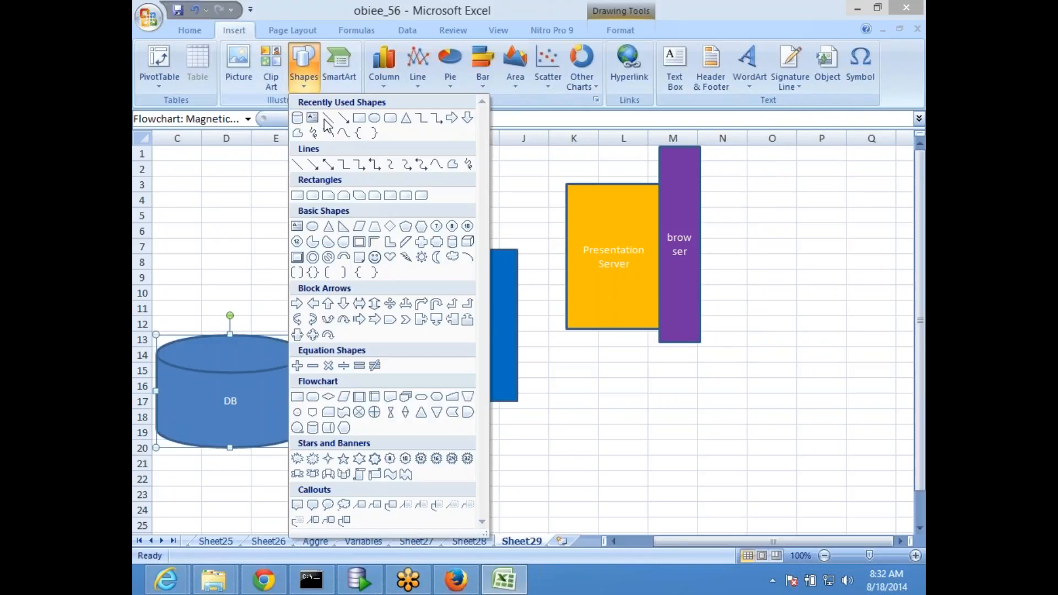
click(375, 123)
drag(364, 422, 472, 496)
text(rpd)
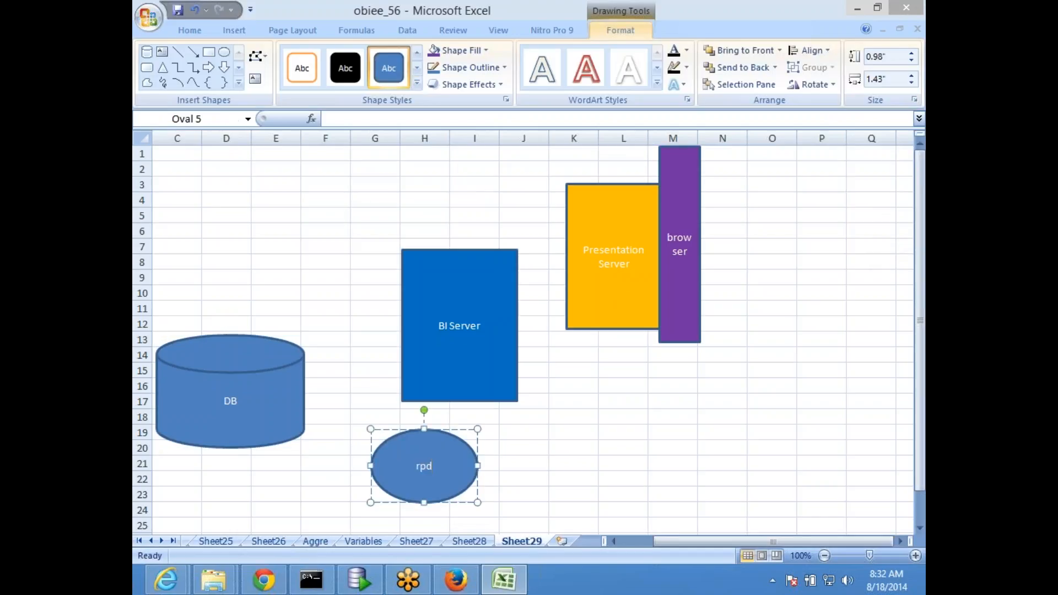
click(632, 448)
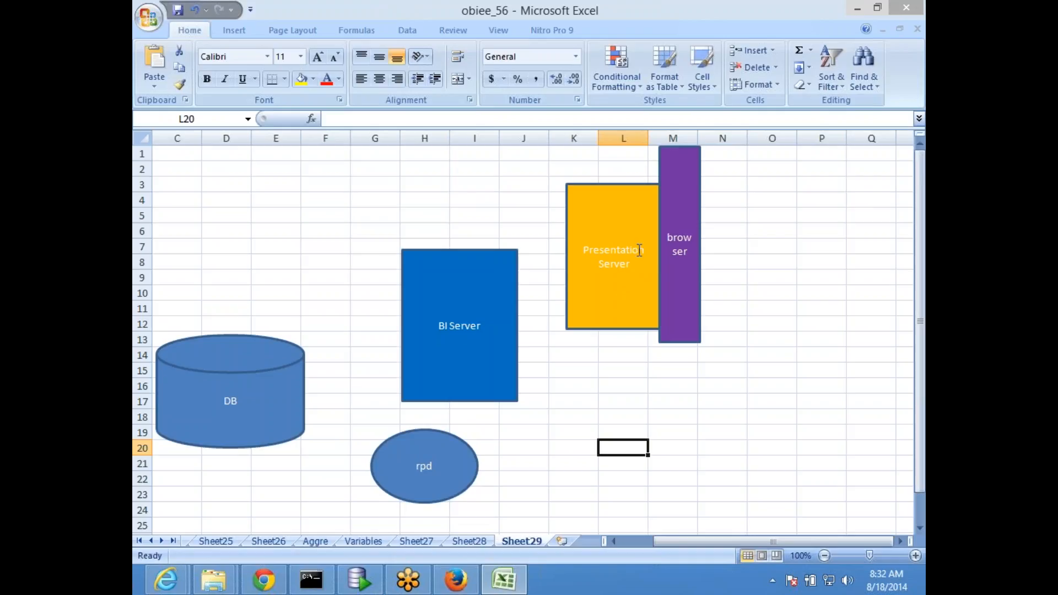
Draw arrows linking rpd up to BI Server and BI Server across to DB
click(472, 302)
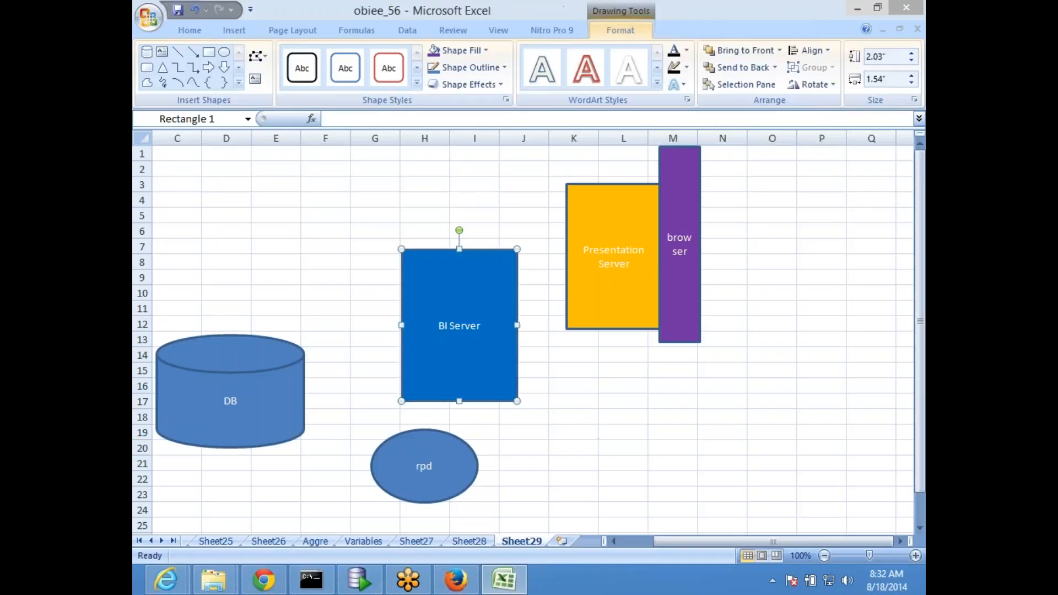
click(192, 51)
drag(425, 464, 431, 401)
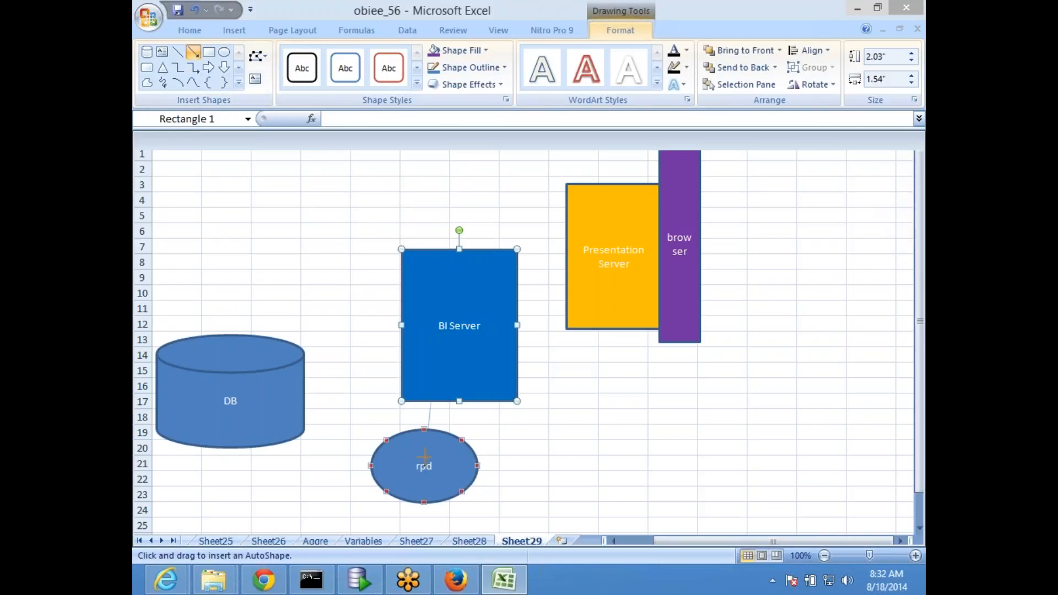
drag(424, 457, 424, 457)
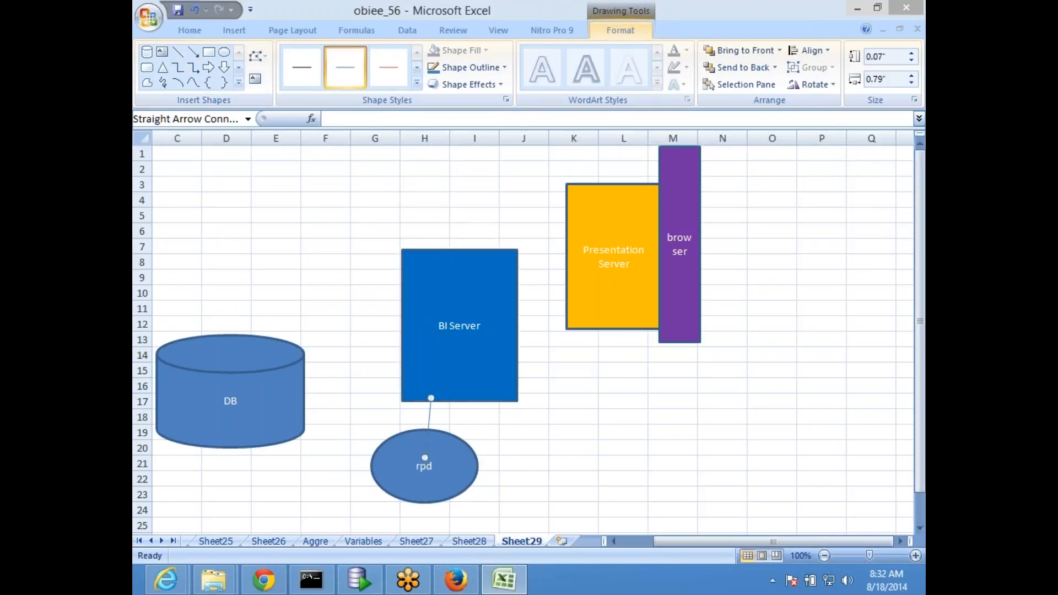
click(193, 52)
drag(425, 501, 403, 375)
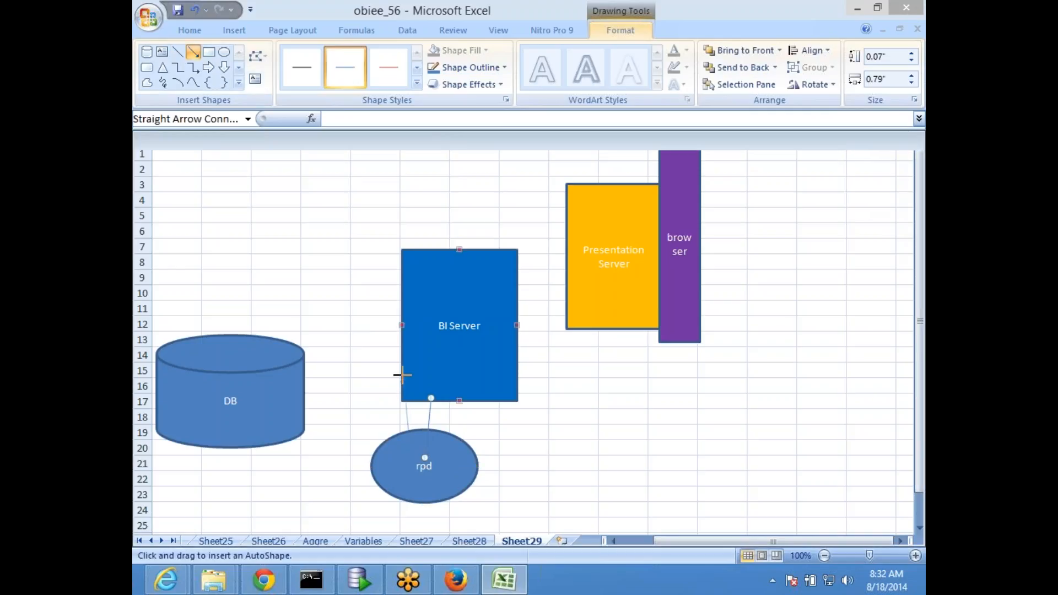
click(193, 52)
drag(401, 375, 292, 392)
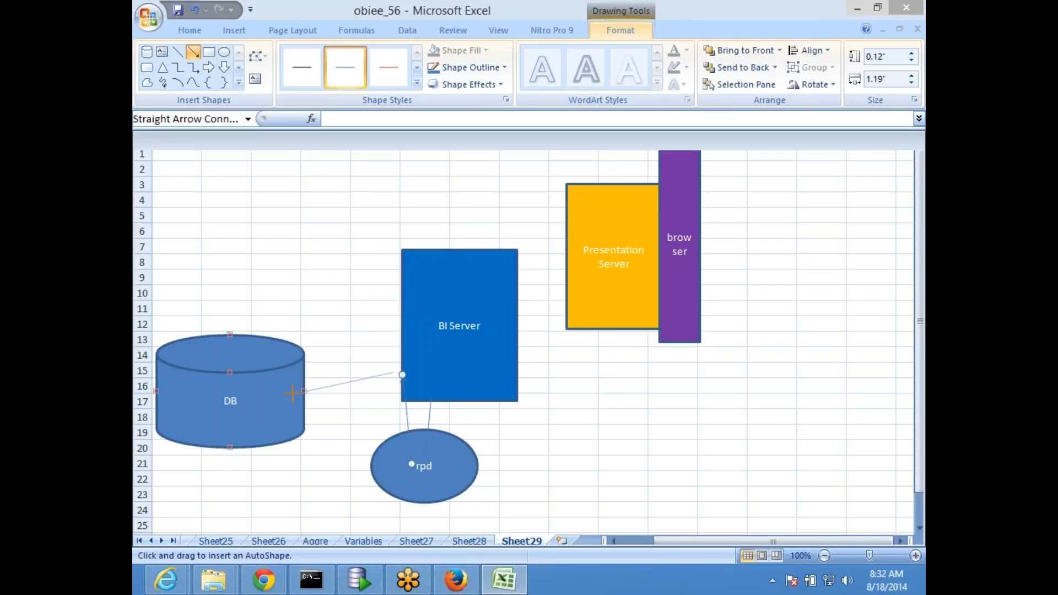
click(227, 478)
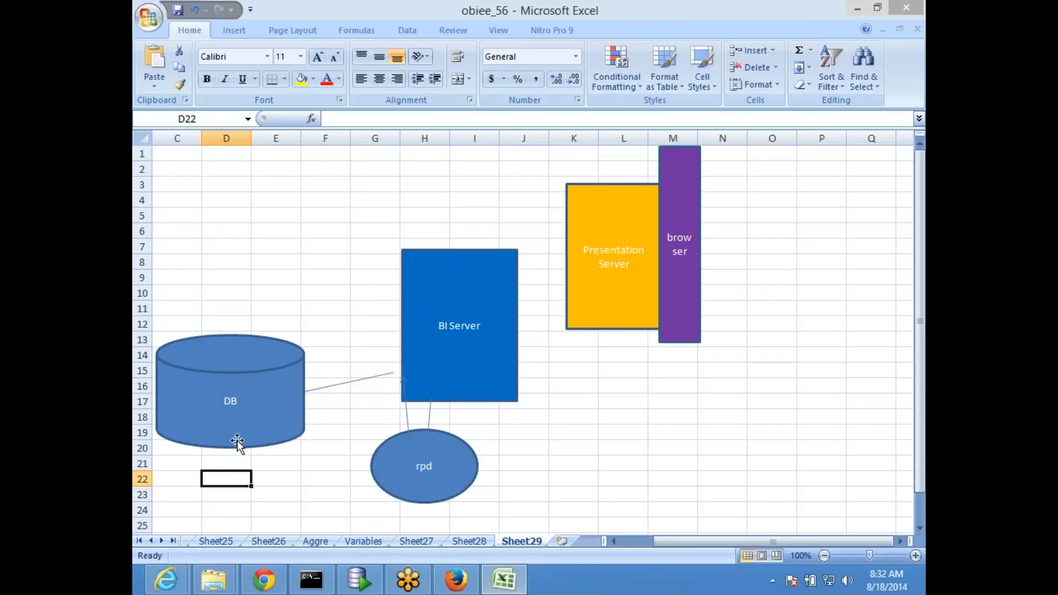
Enter 15 in cell D22 and return the selection to D22
text(15)
key(Return)
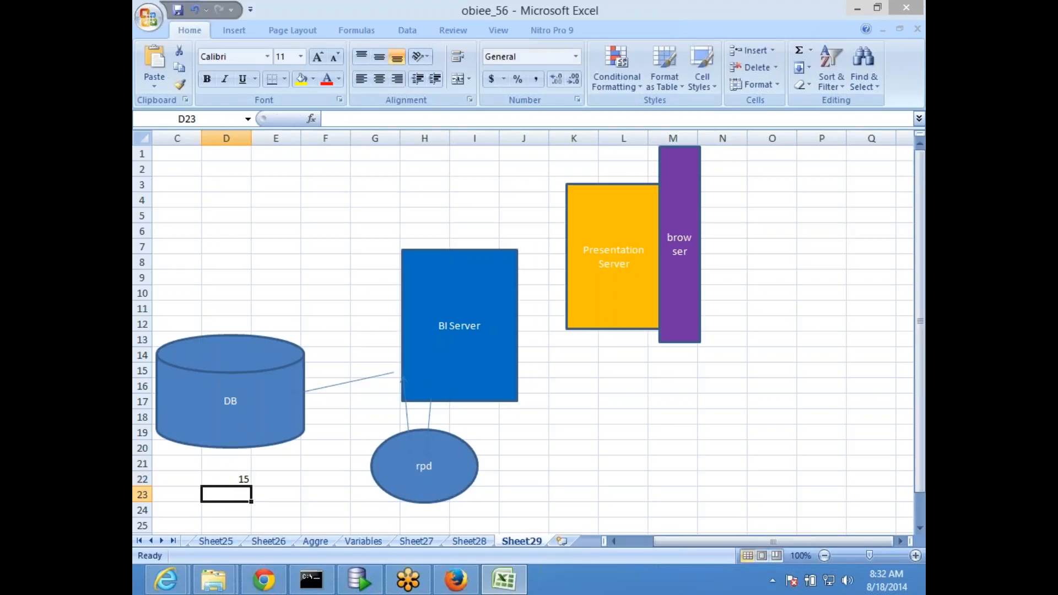
key(Up)
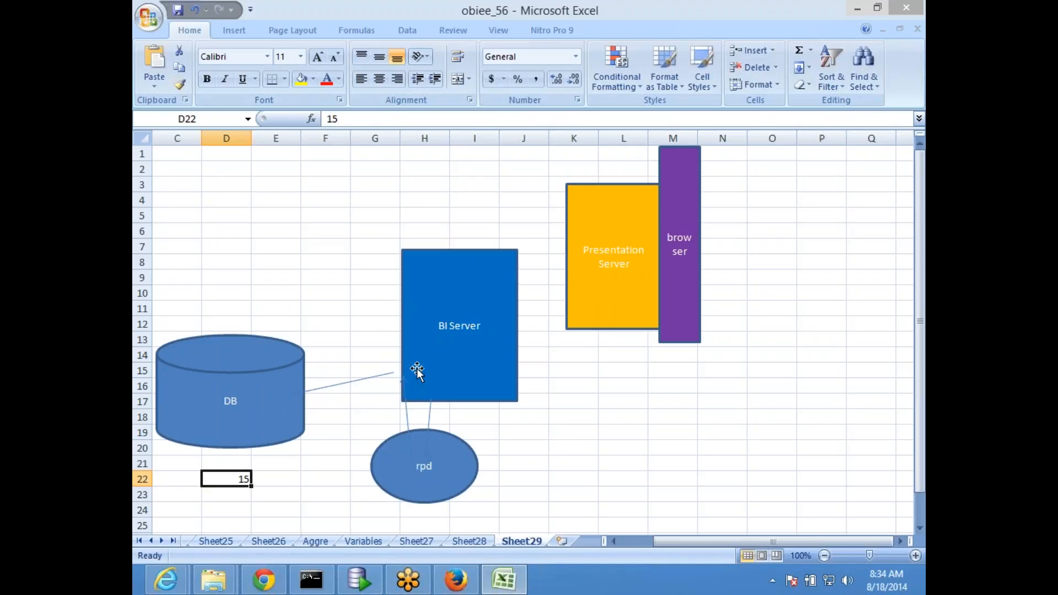
Draw a plain rectangle positioned over the top of the BI Server box
click(234, 30)
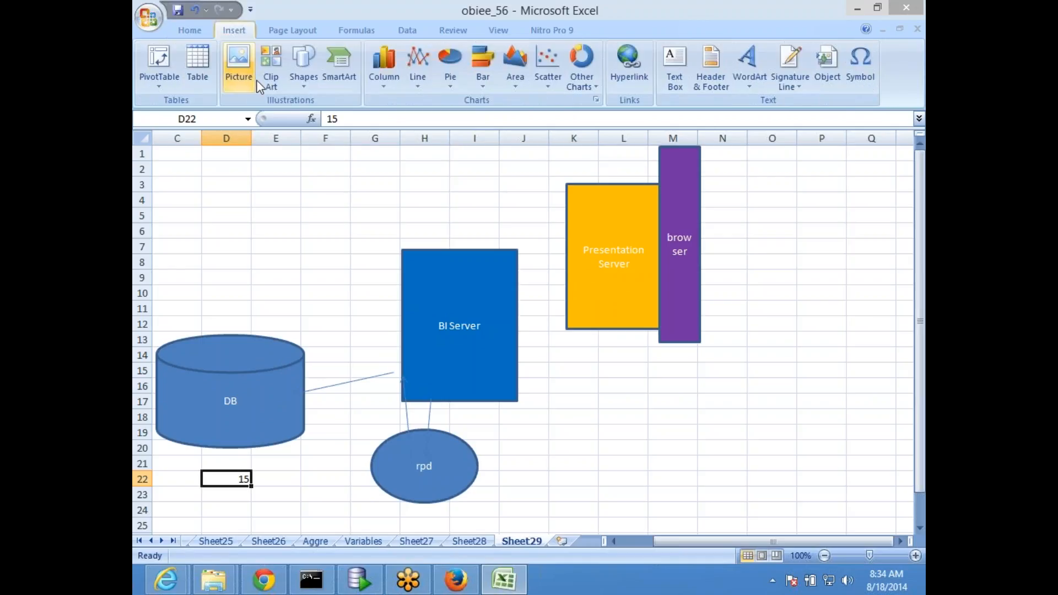
click(303, 83)
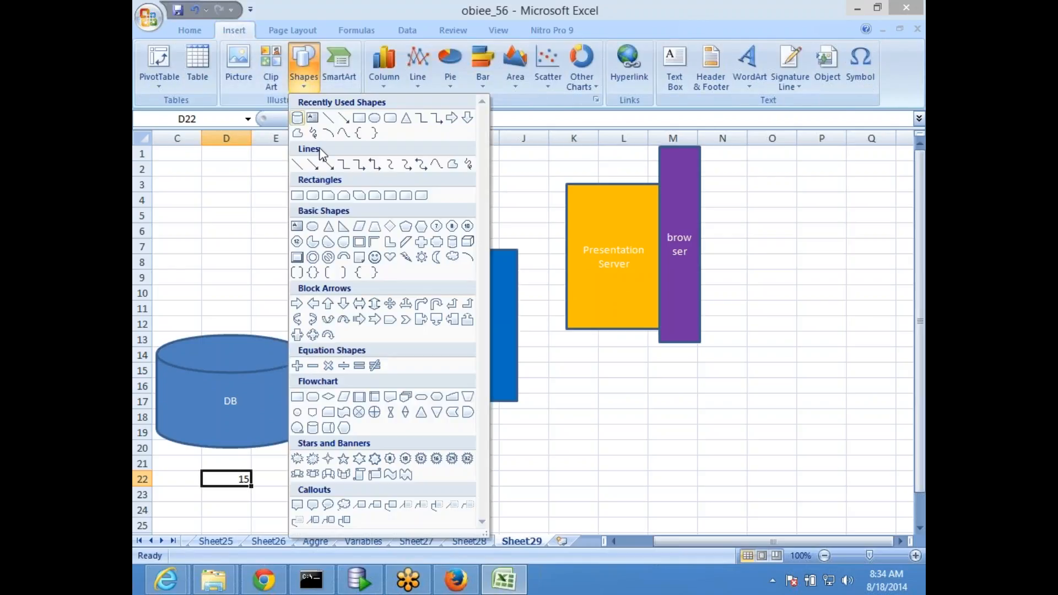
click(360, 123)
drag(311, 237, 482, 293)
drag(408, 269, 426, 264)
drag(342, 259, 342, 260)
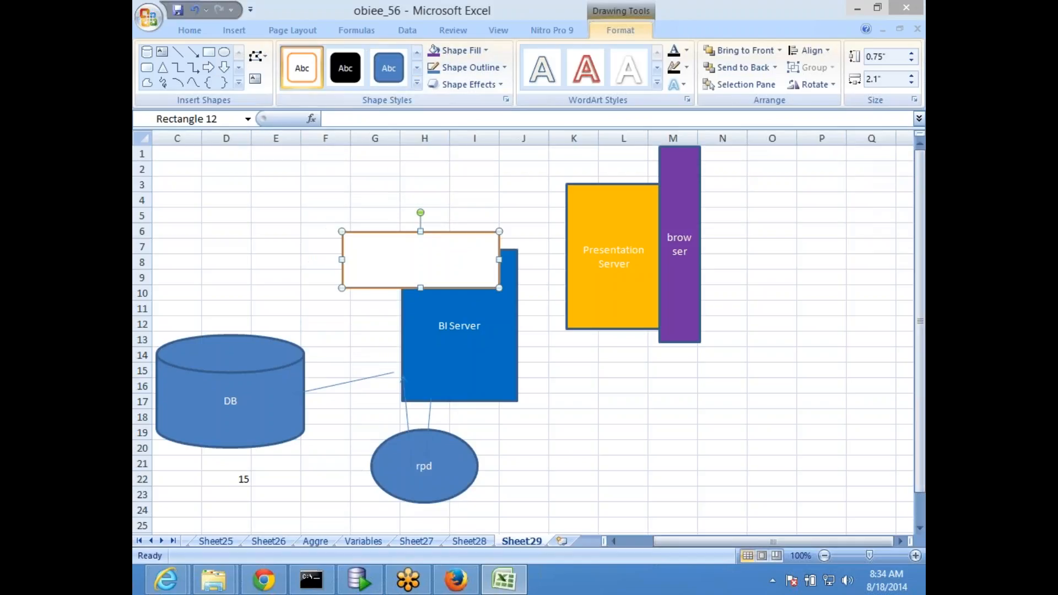
Label the new box 'Cache', nudge it down and right, and save the workbook
text(Cachr)
key(BackSpace)
text(e)
click(619, 443)
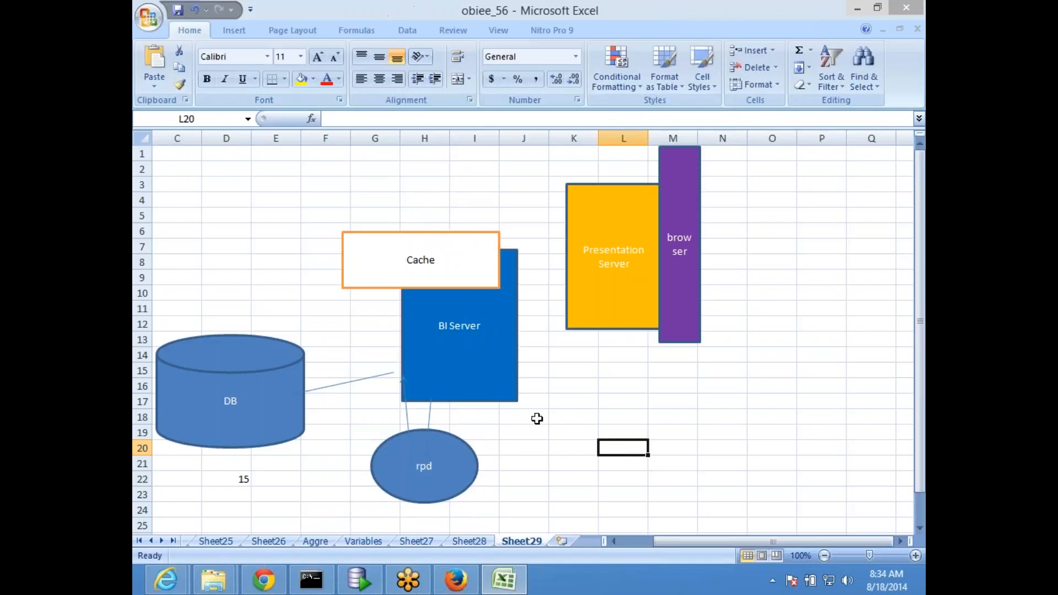
click(373, 247)
drag(373, 247, 383, 264)
click(637, 478)
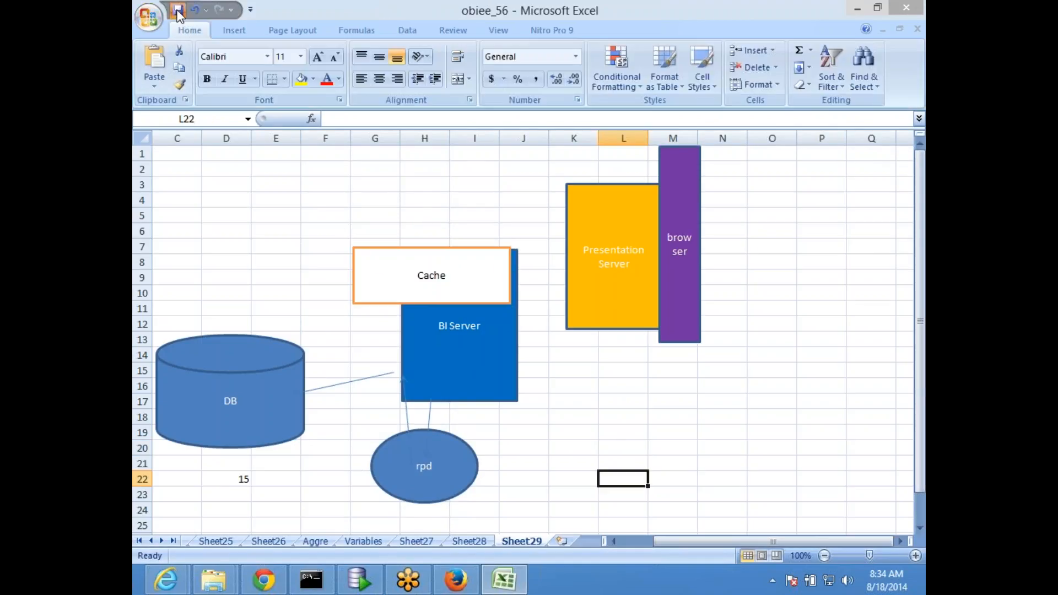
click(178, 11)
Select the rpd oval, then switch to the Oracle BI Answers results in Firefox
click(431, 444)
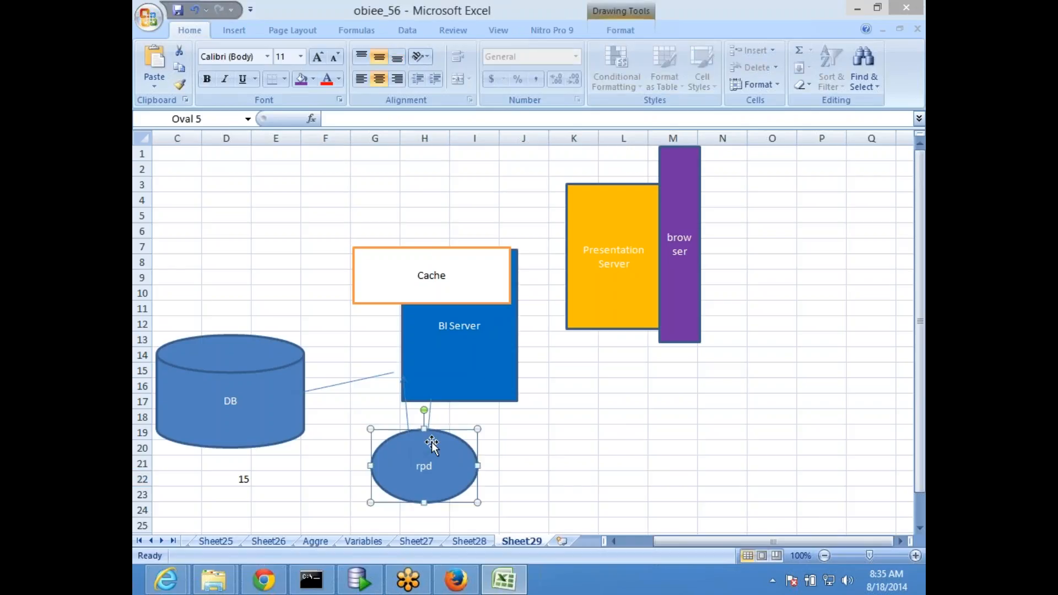
click(456, 580)
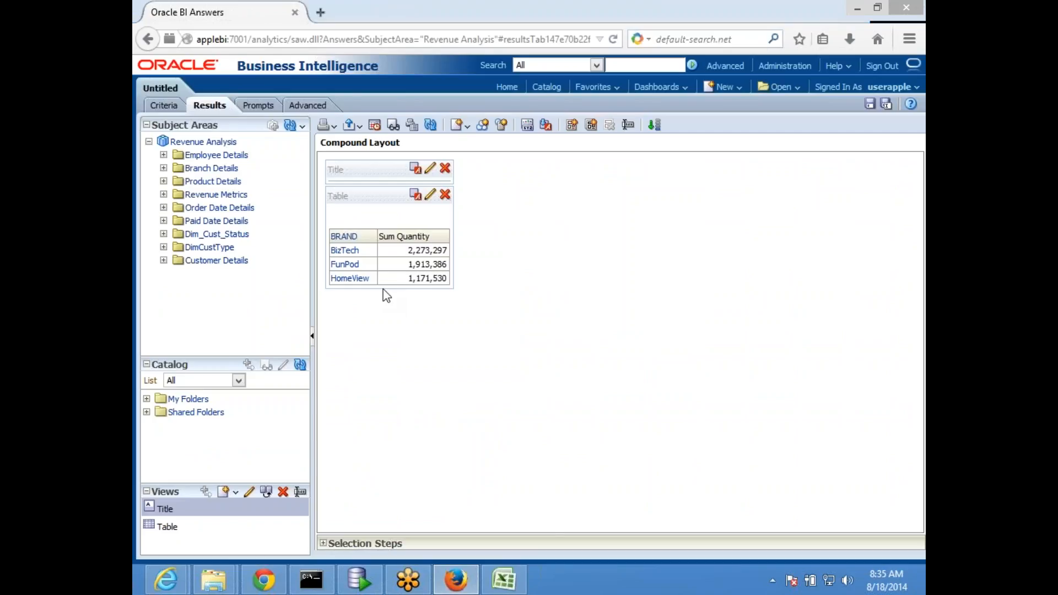
Alternate between Oracle BI Answers and the Excel diagram, finishing on Sheet29
key(alt+Tab)
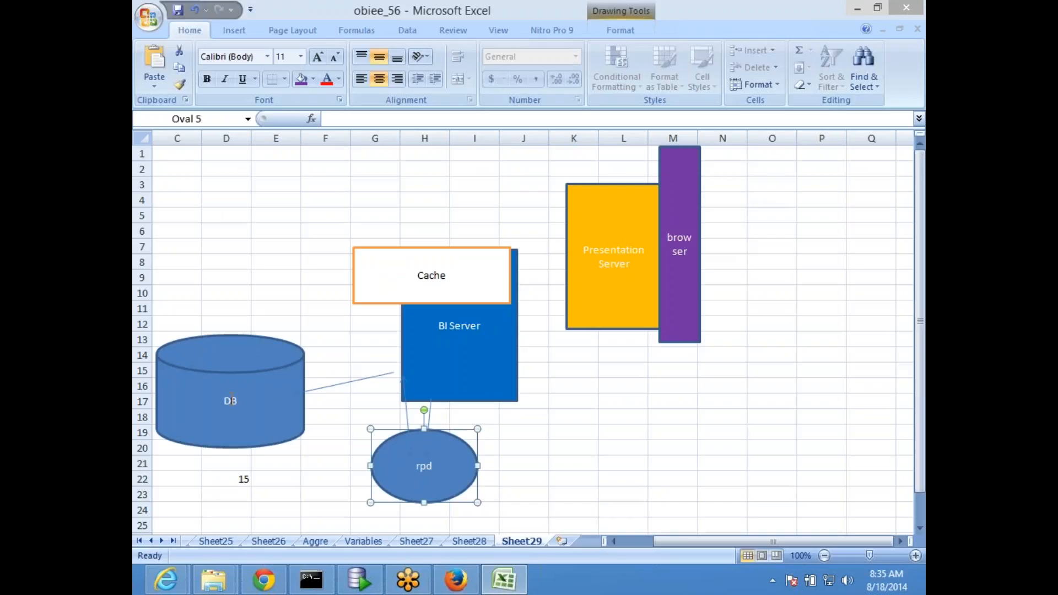
click(264, 365)
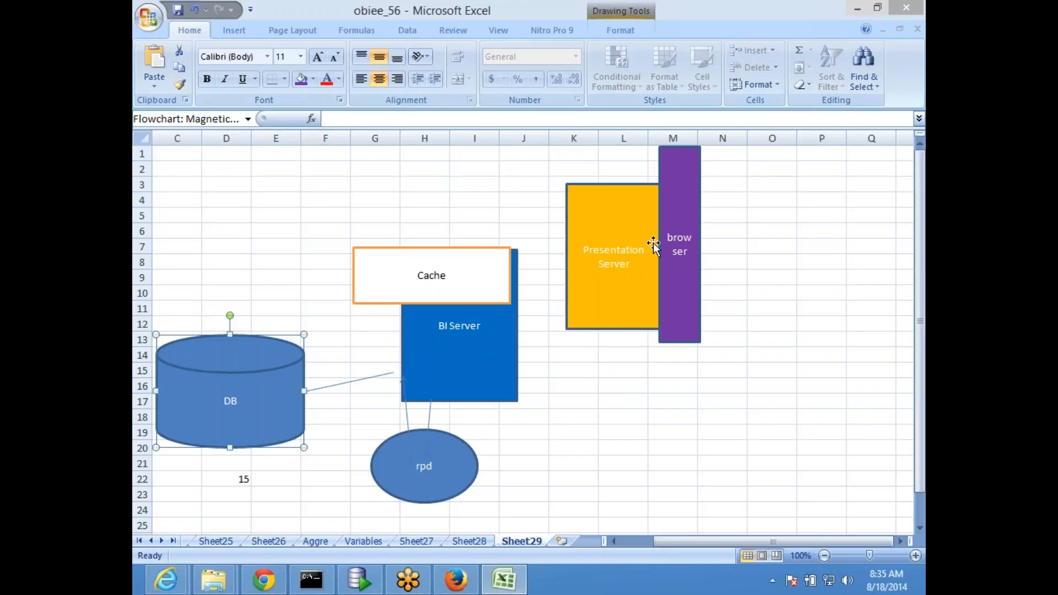
click(444, 273)
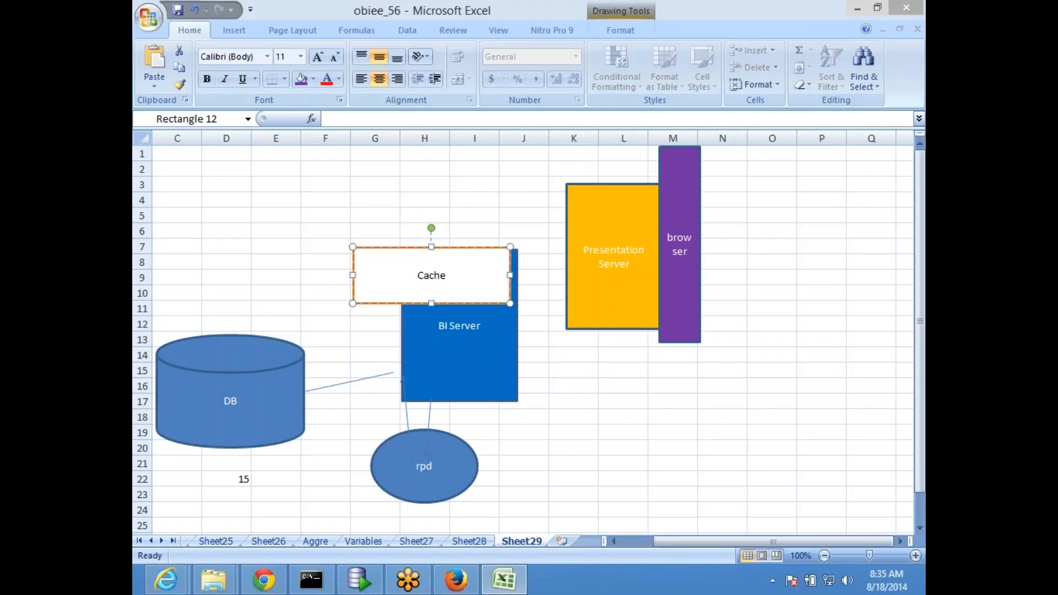
key(alt+Tab)
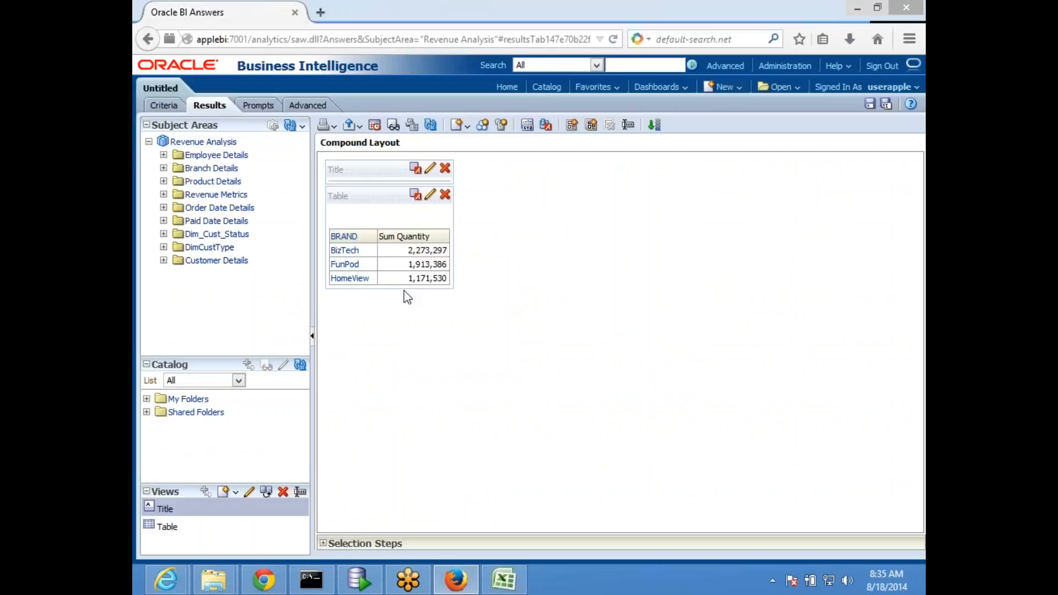
key(alt+Tab)
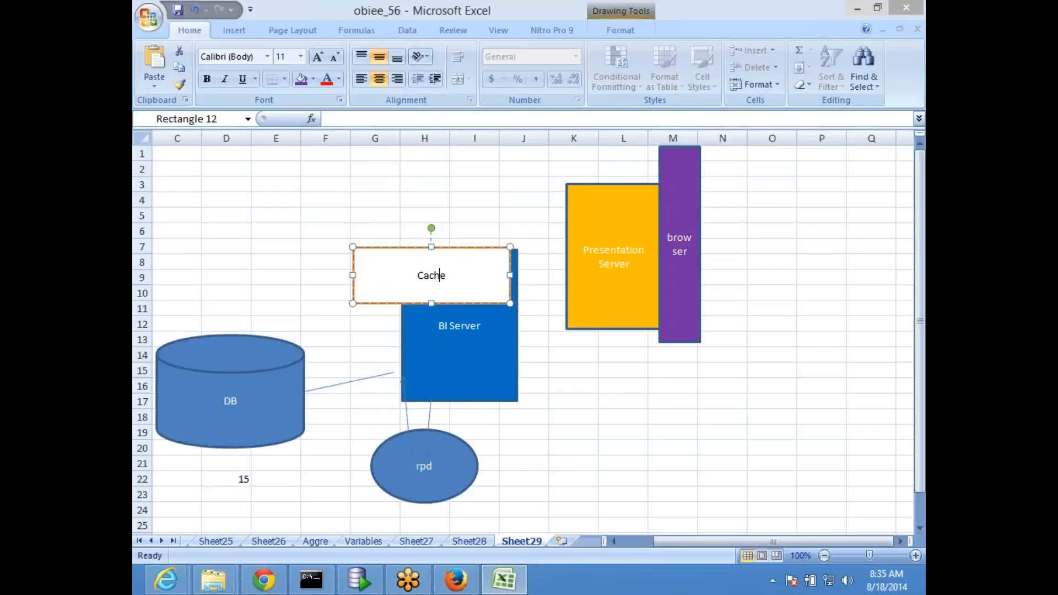
click(275, 227)
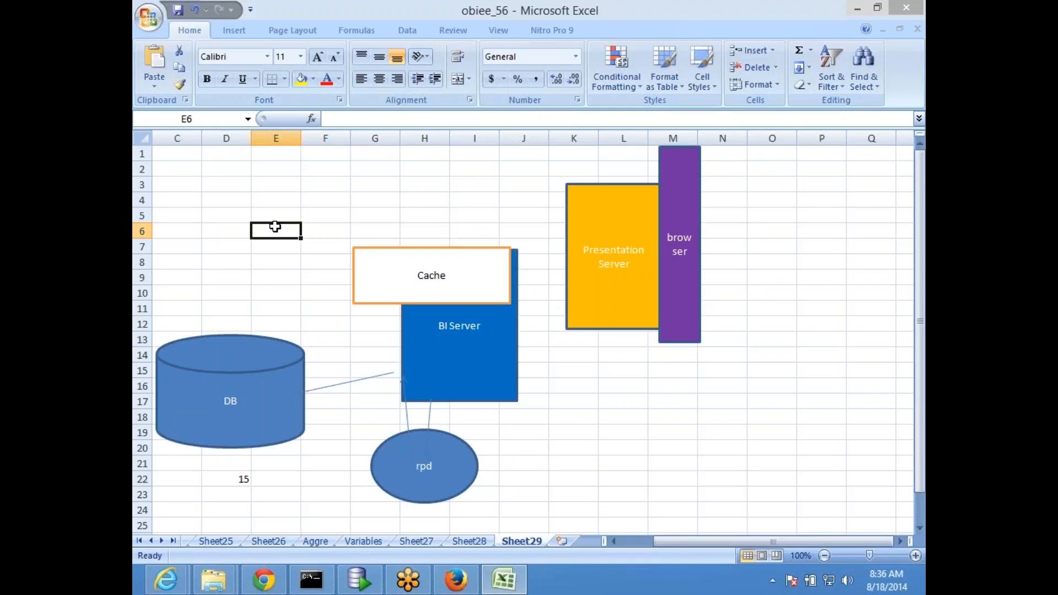
key(alt+Tab)
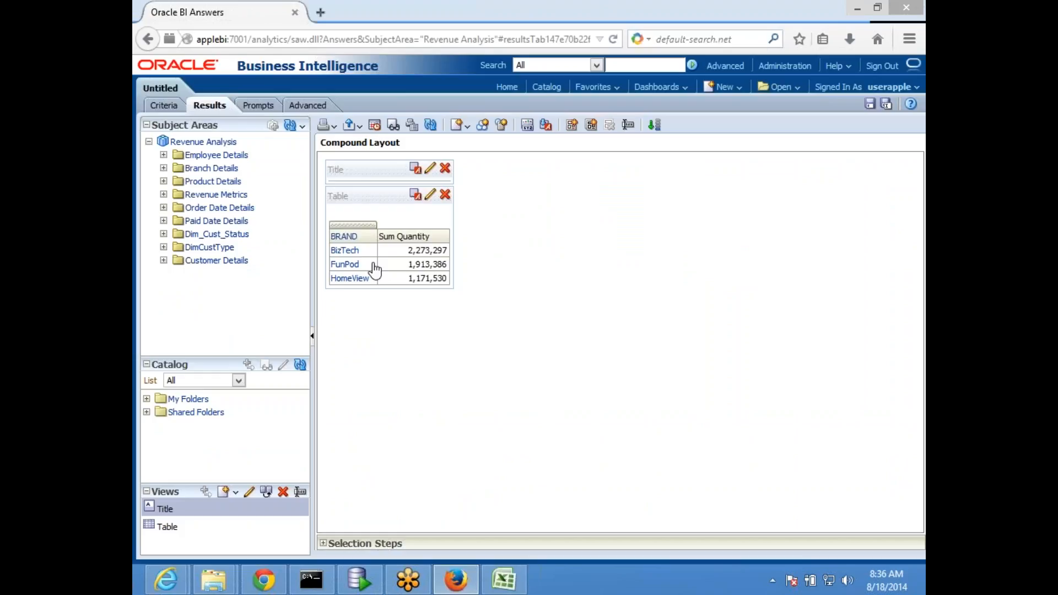
key(alt+Tab)
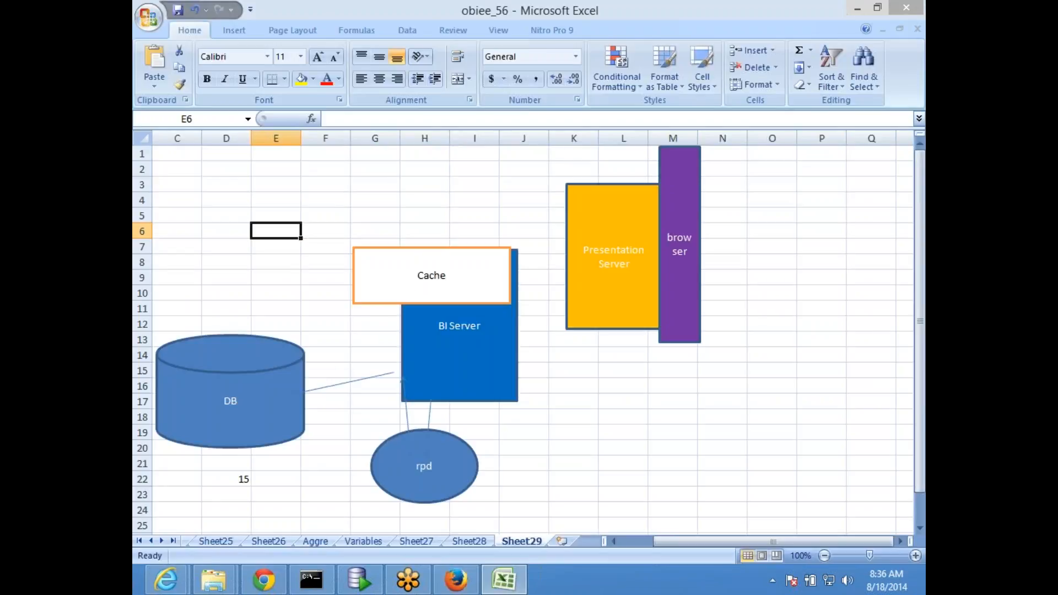
Adjust the white, orange-outlined Cache box atop BI Server, checking it against the DB cylinder
click(394, 265)
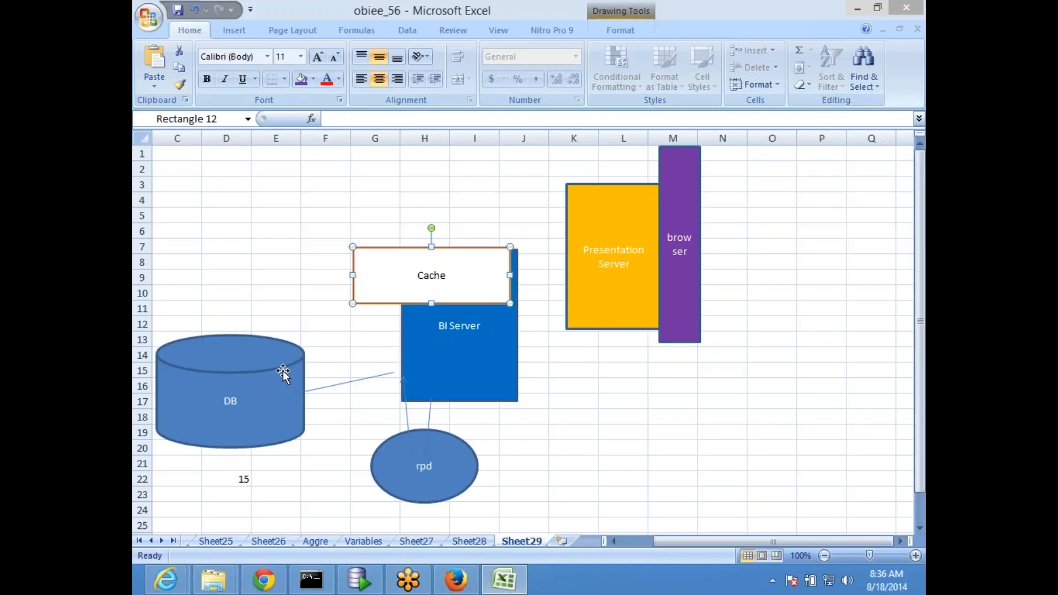
click(242, 436)
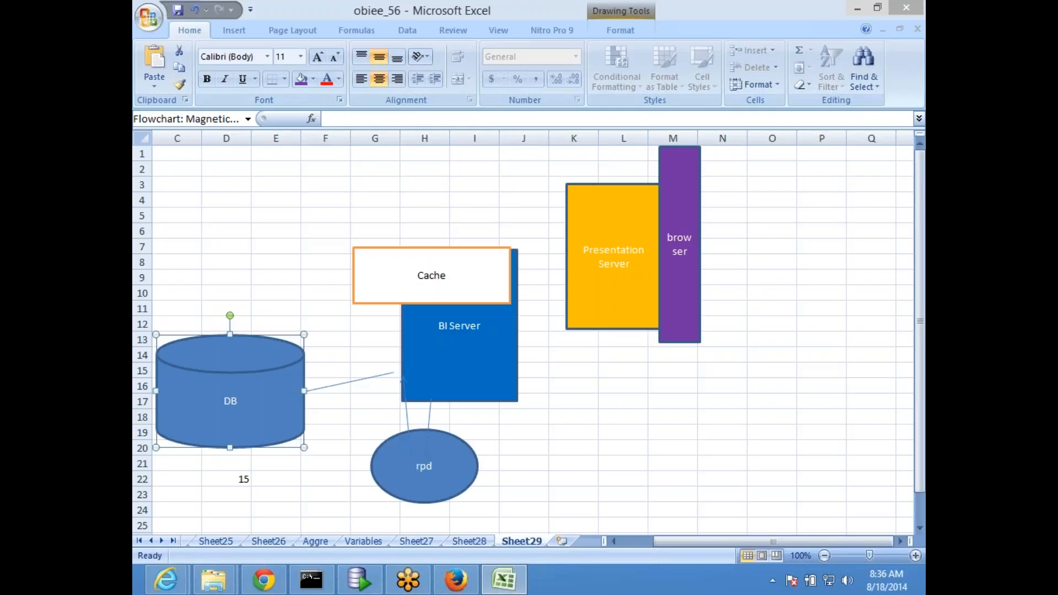
click(381, 295)
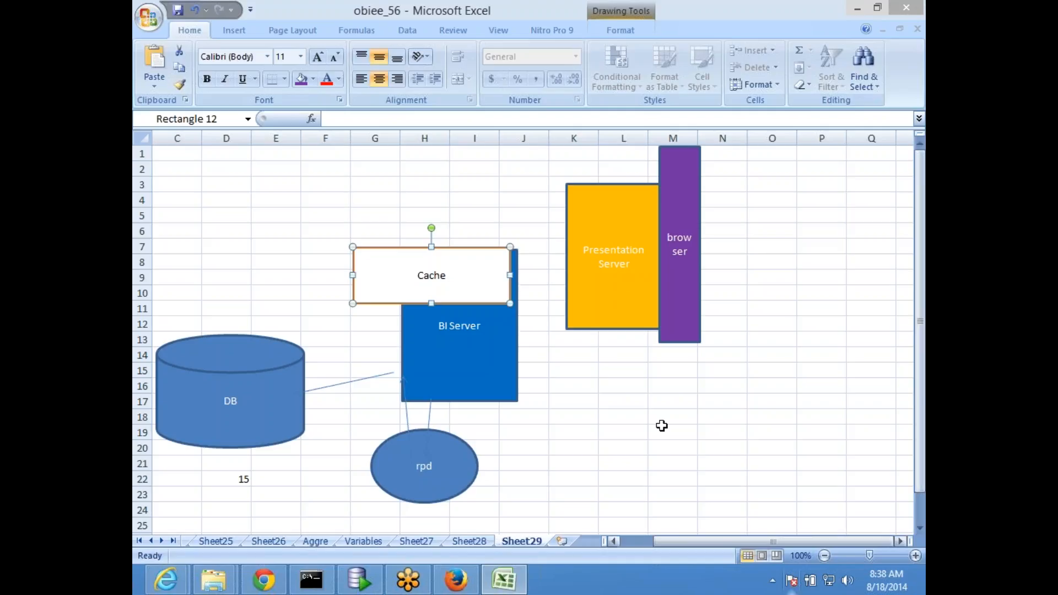
click(619, 433)
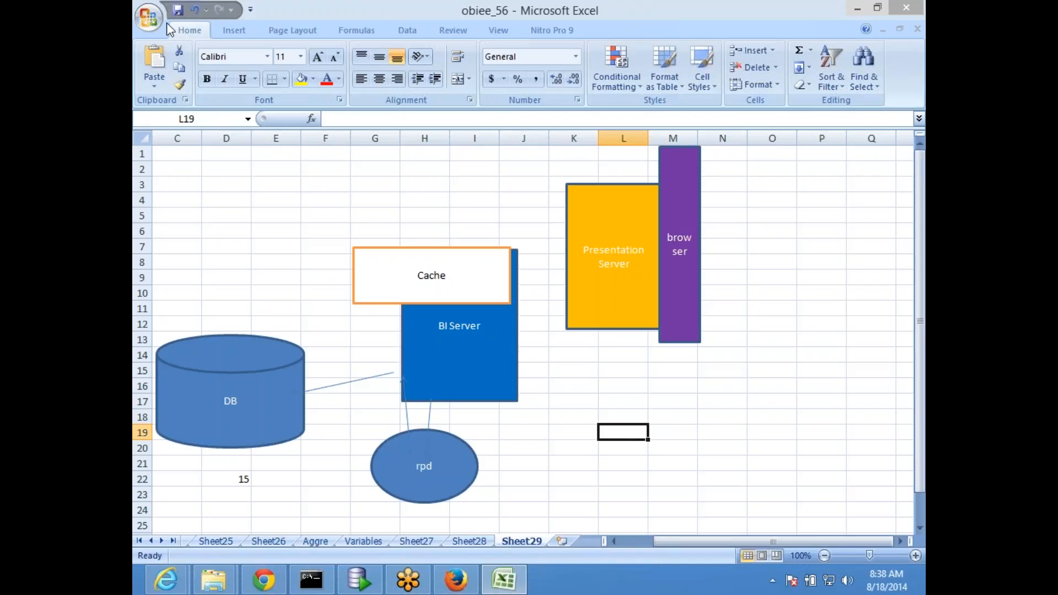
Save the workbook with the finished Sheet29 cache architecture diagram
click(177, 11)
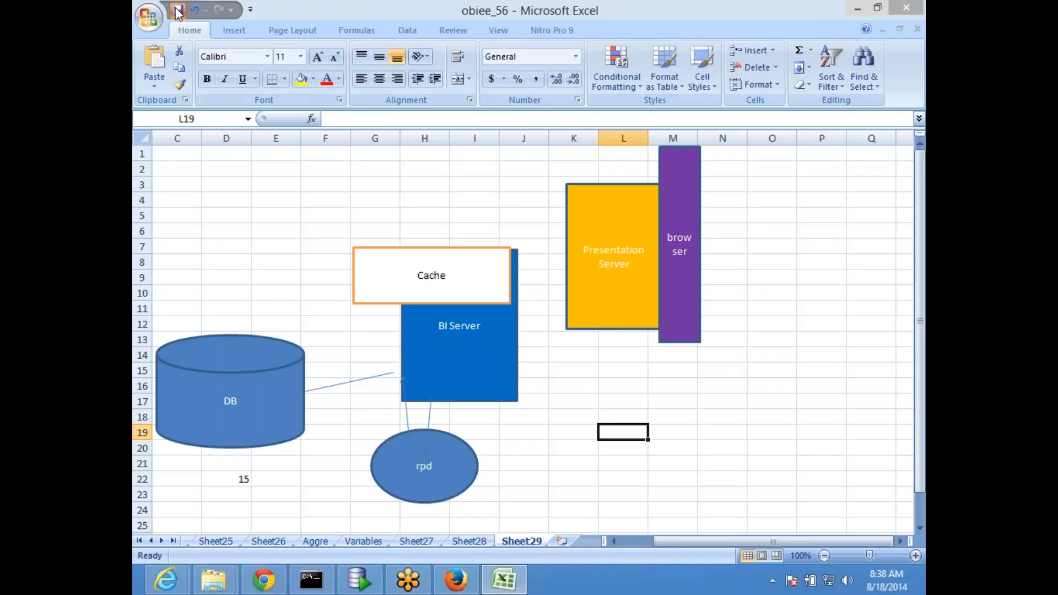
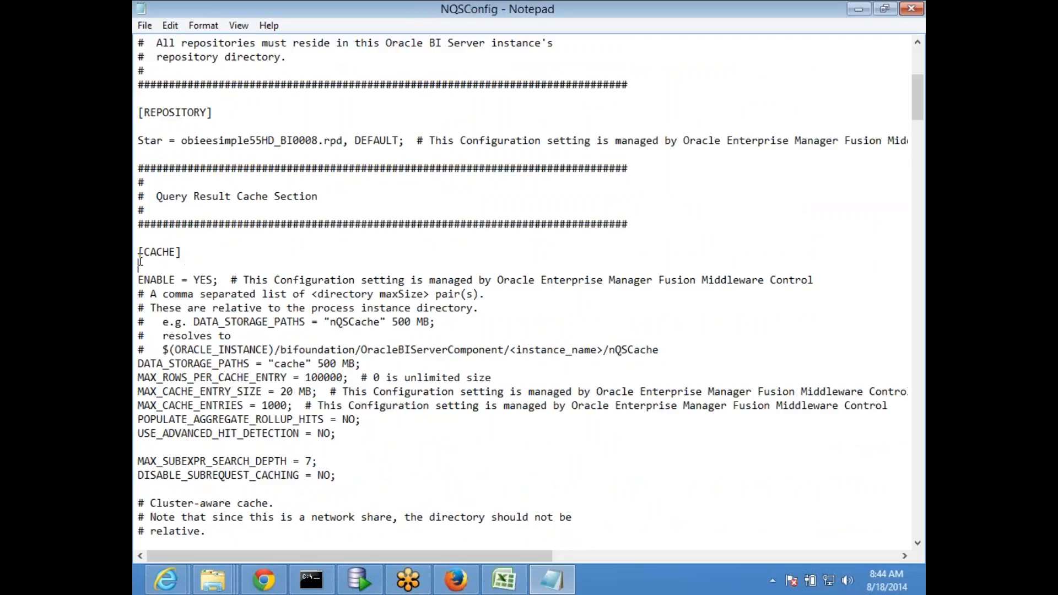
Highlight the [CACHE] heading and the ENABLE = YES line in NQSConfig, then return to Oracle BI Answers
drag(140, 261, 140, 256)
click(326, 265)
scroll(276, 292, down, 2)
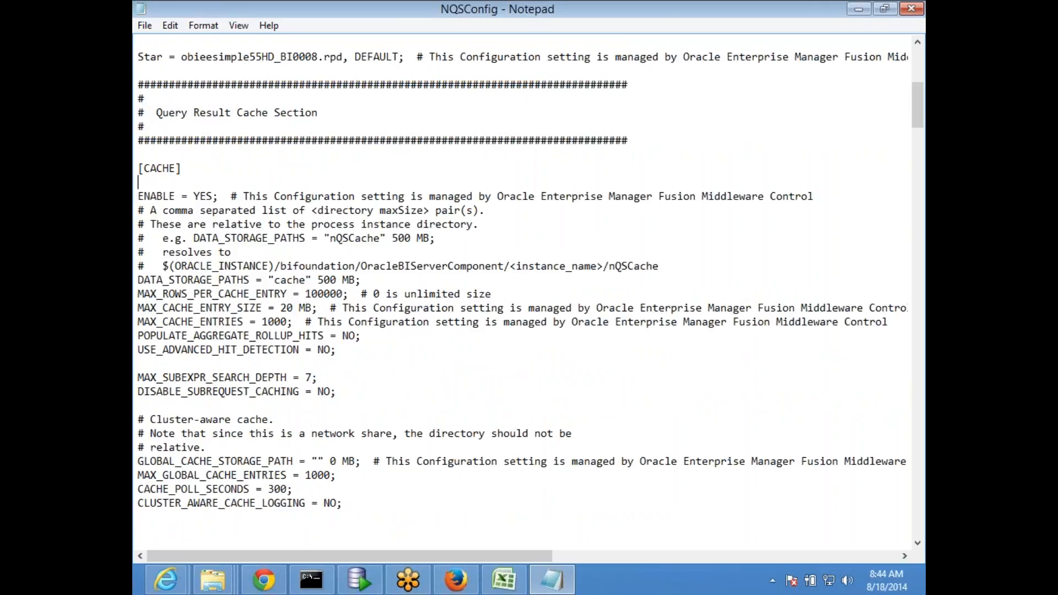
drag(140, 196, 218, 199)
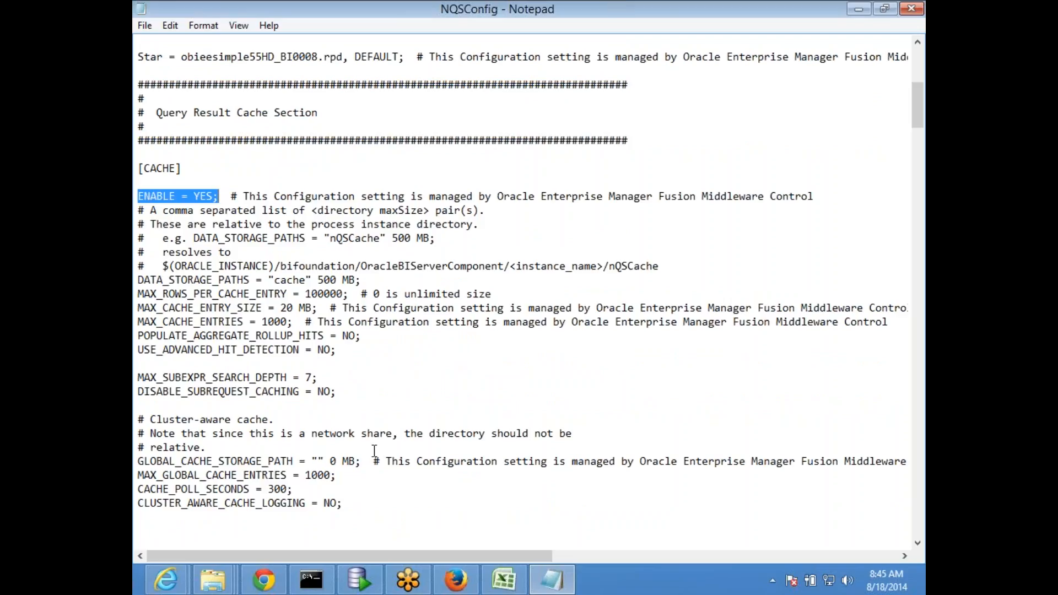
click(456, 580)
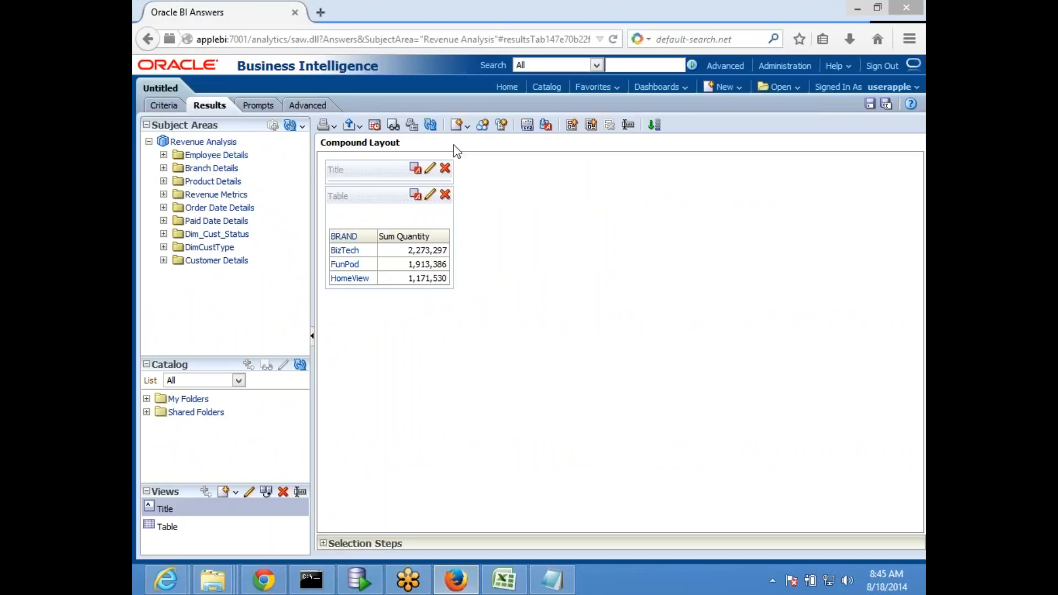
Load applebi:7001/em in a new tab and sign in with the saved login
click(320, 12)
text(ap)
key(Down)
key(Down)
key(Return)
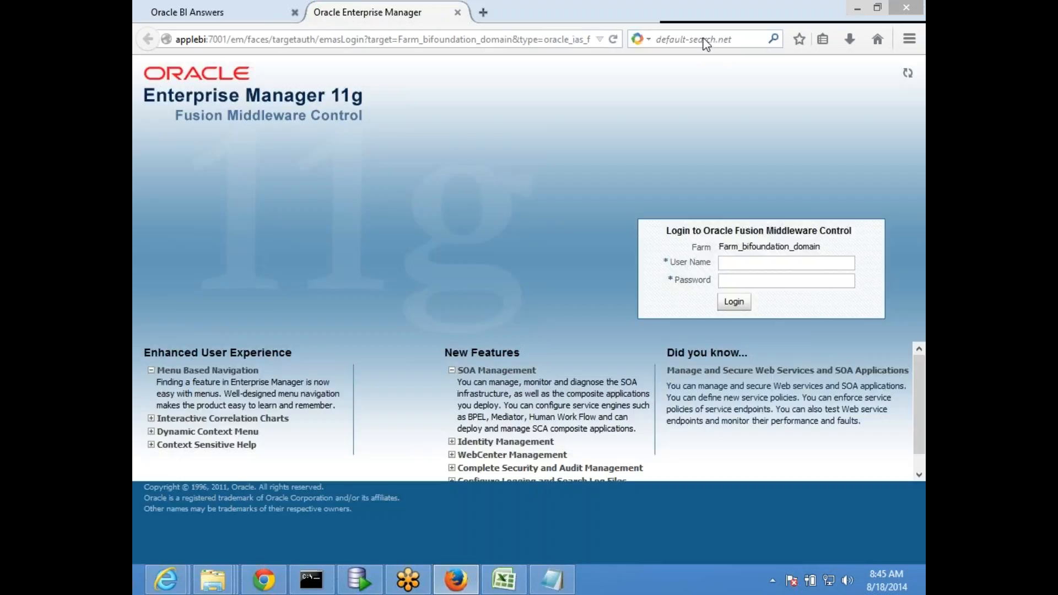
click(772, 264)
click(751, 279)
click(734, 301)
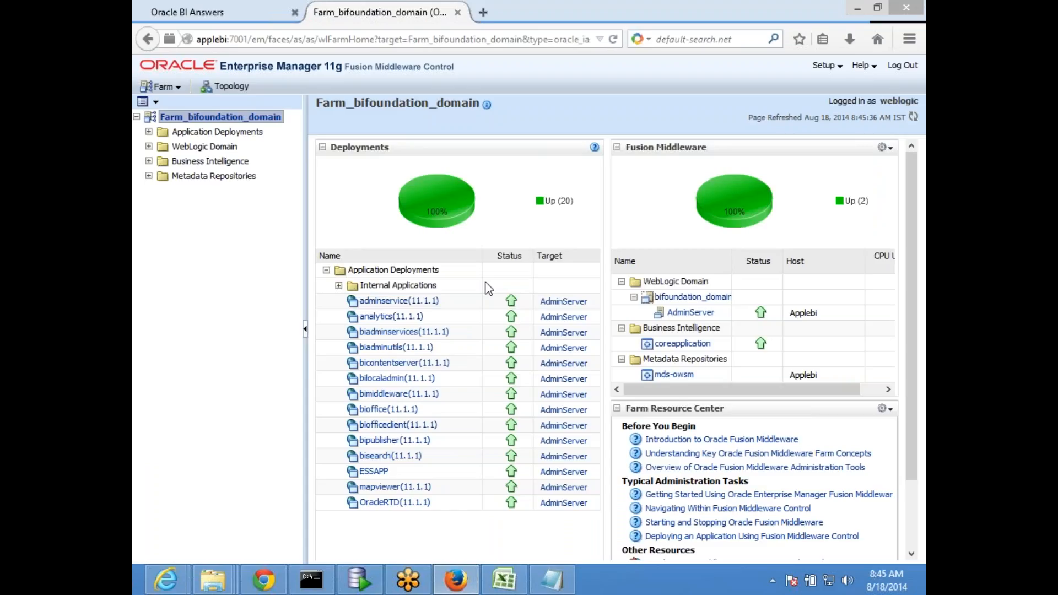
Expand Business Intelligence in the farm tree and select coreapplication
click(148, 161)
click(218, 176)
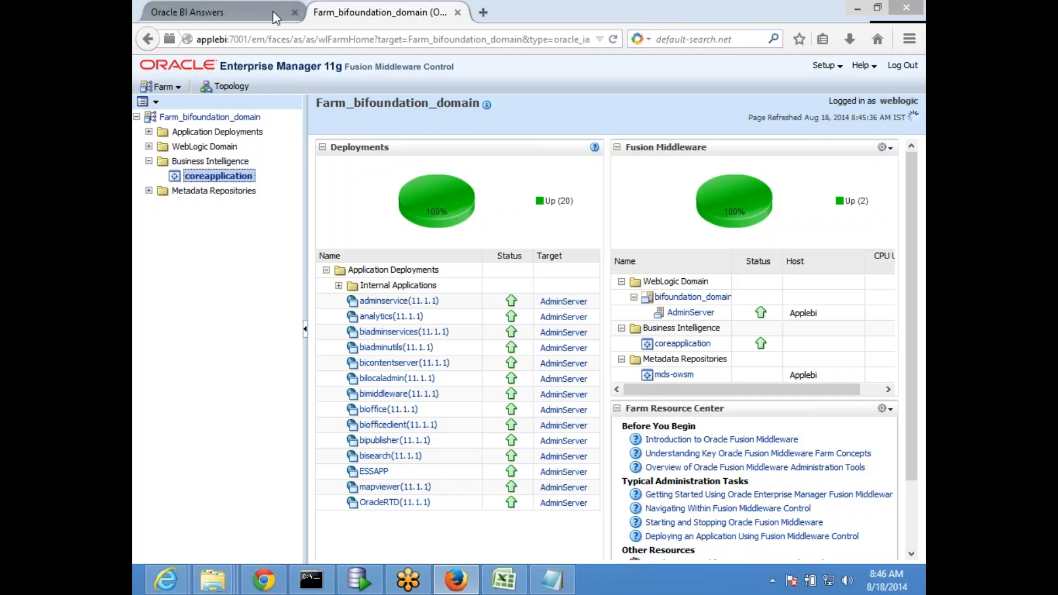
click(548, 590)
Highlight the obieesimple55HD_BI0008.rpd repository name on NQSConfig's Star line, then return to Enterprise Manager
click(271, 165)
scroll(272, 166, up, 9)
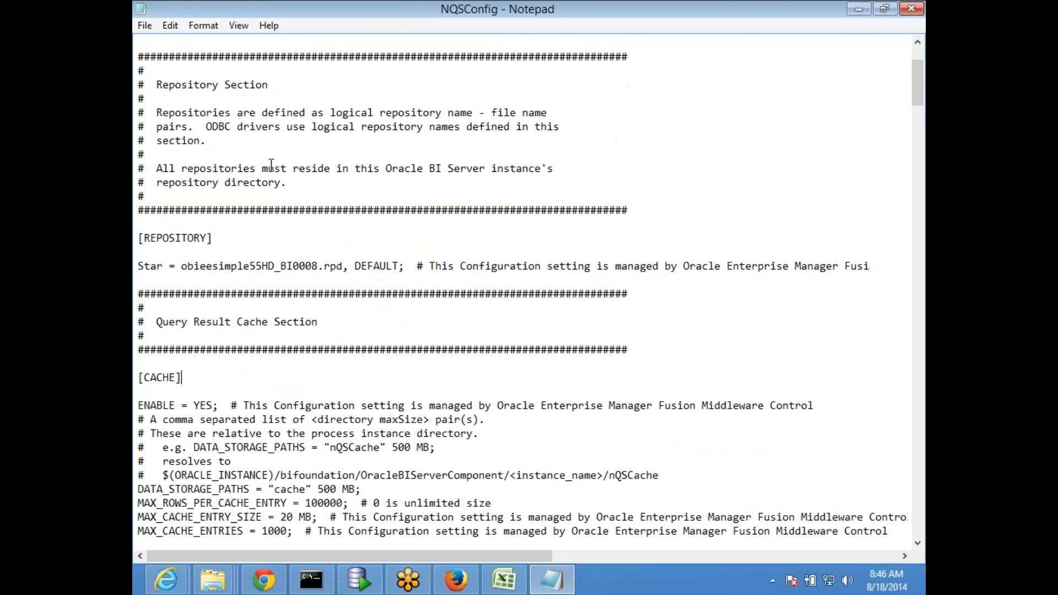
scroll(271, 165, down, 3)
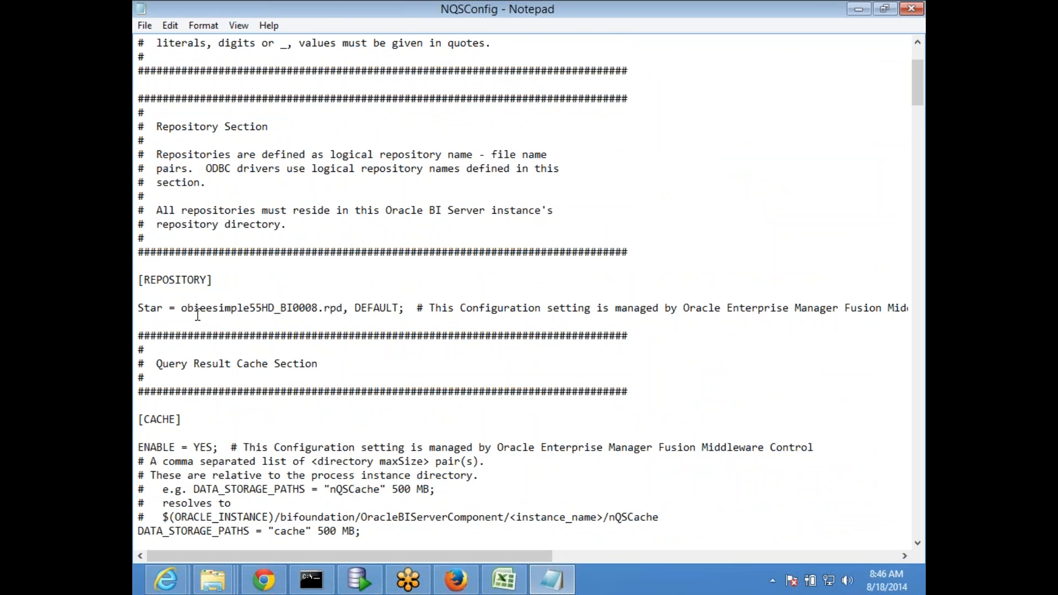
drag(182, 308, 406, 312)
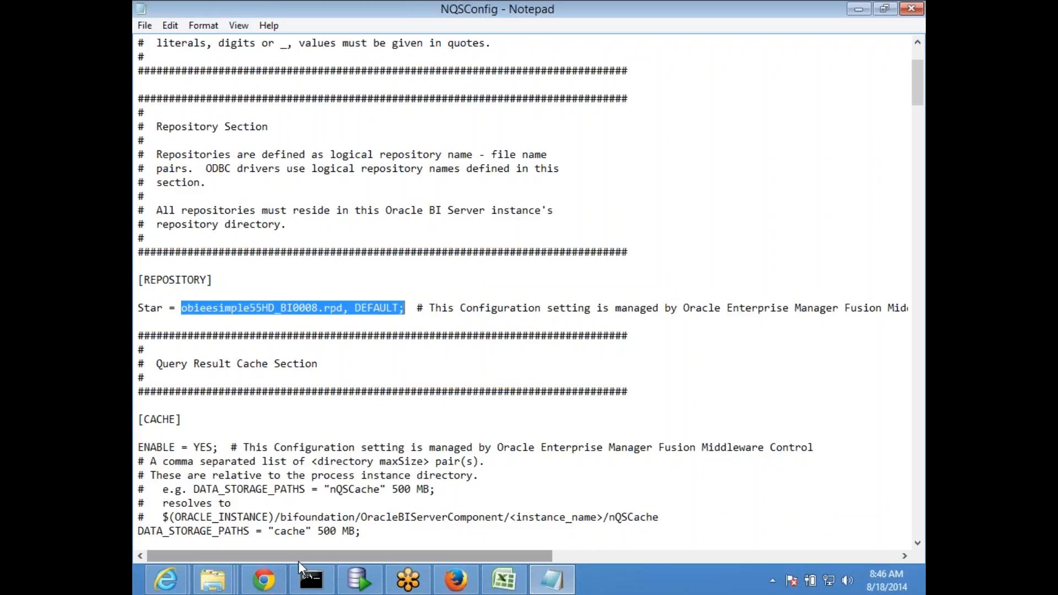
click(455, 585)
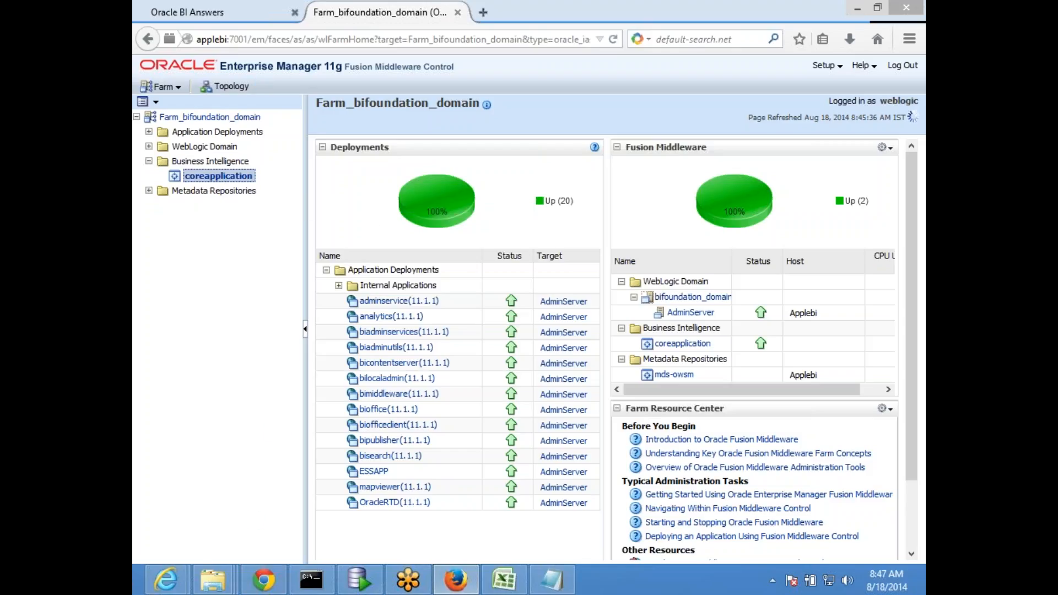
Open applebi:7001/em in the second browser
click(264, 579)
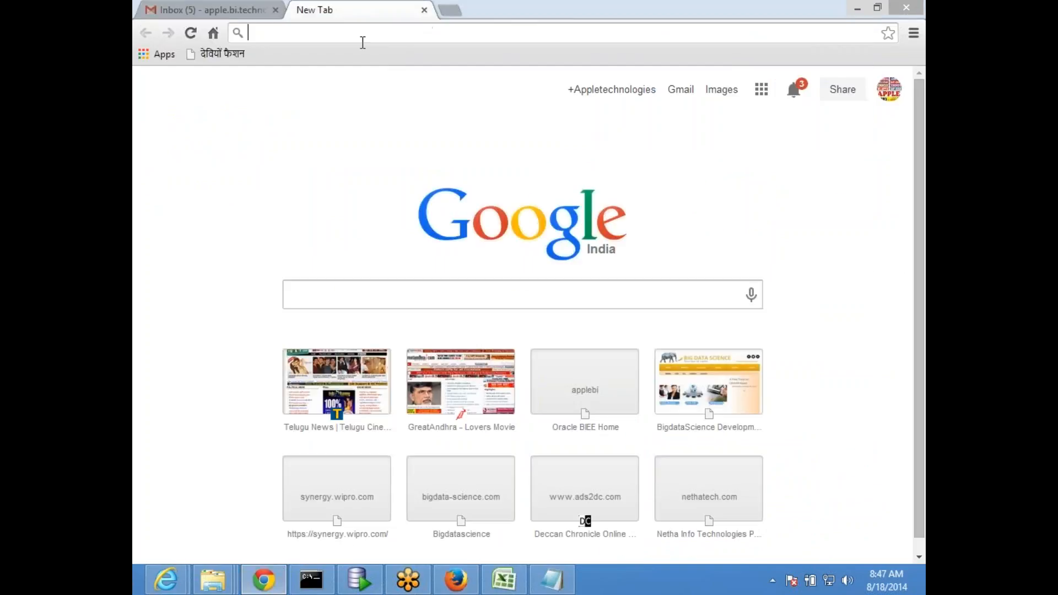
text(applebi:7001/analytics)
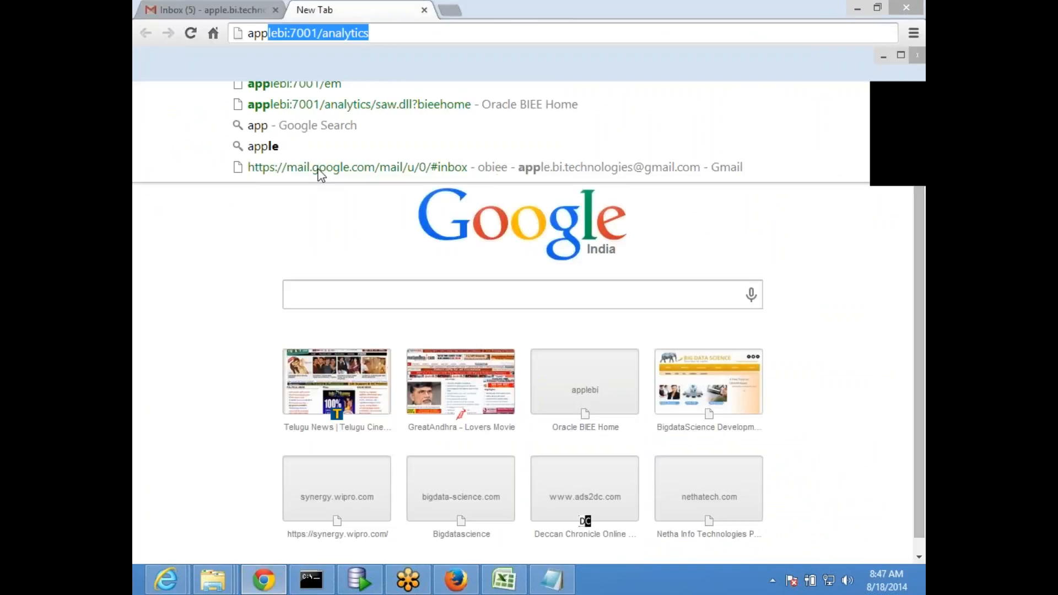
key(Right)
key(BackSpace)
key(BackSpace)
key(BackSpace)
key(BackSpace)
key(BackSpace)
key(BackSpace)
key(BackSpace)
key(BackSpace)
key(BackSpace)
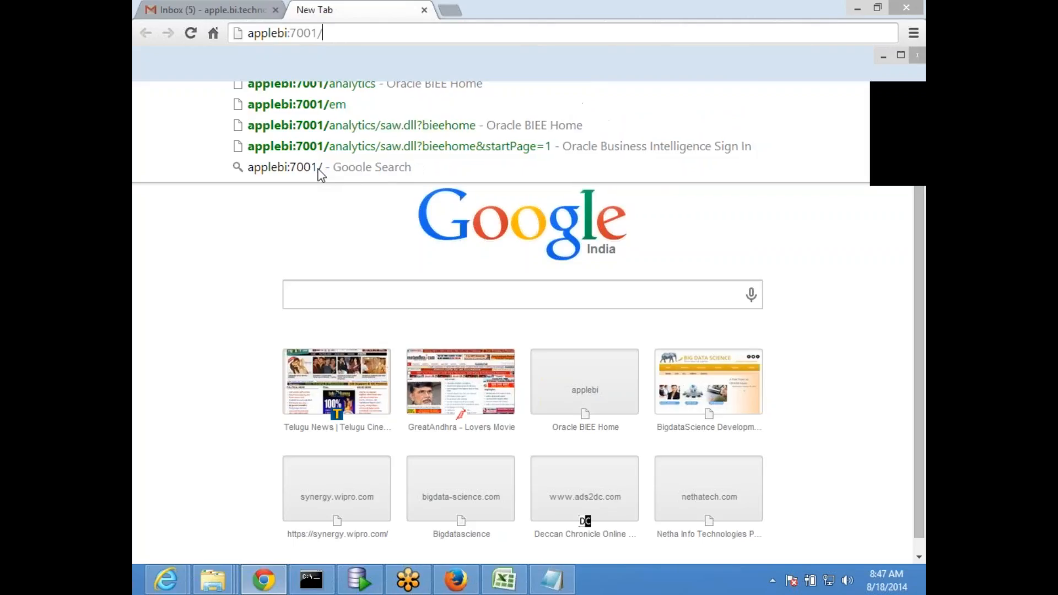
text(em)
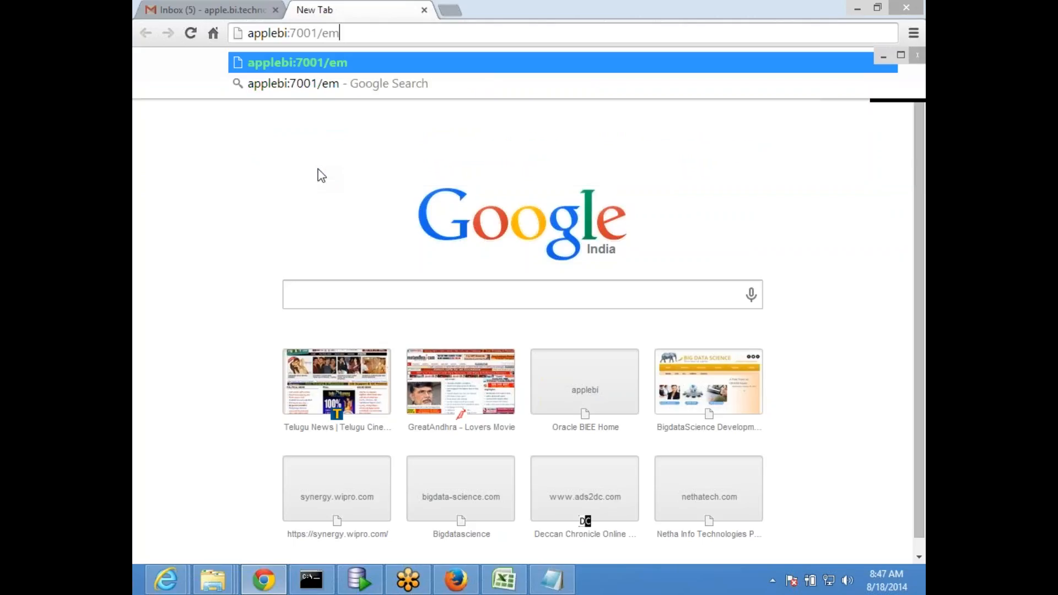
key(Return)
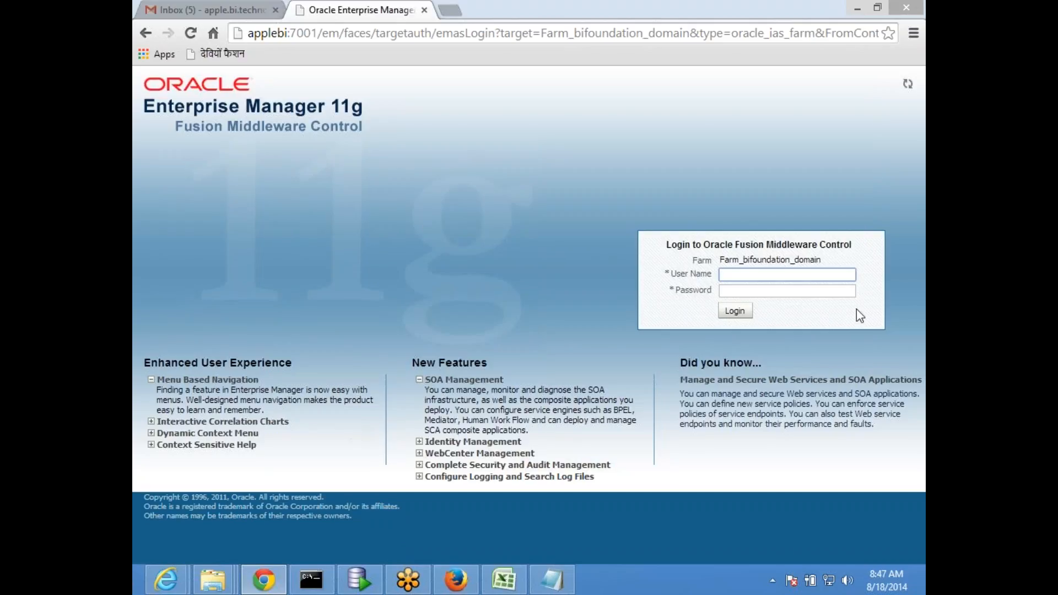
Log in to Enterprise Manager as weblogic with the admin password, then return to Firefox
click(745, 289)
click(744, 274)
key(Tab)
key(Return)
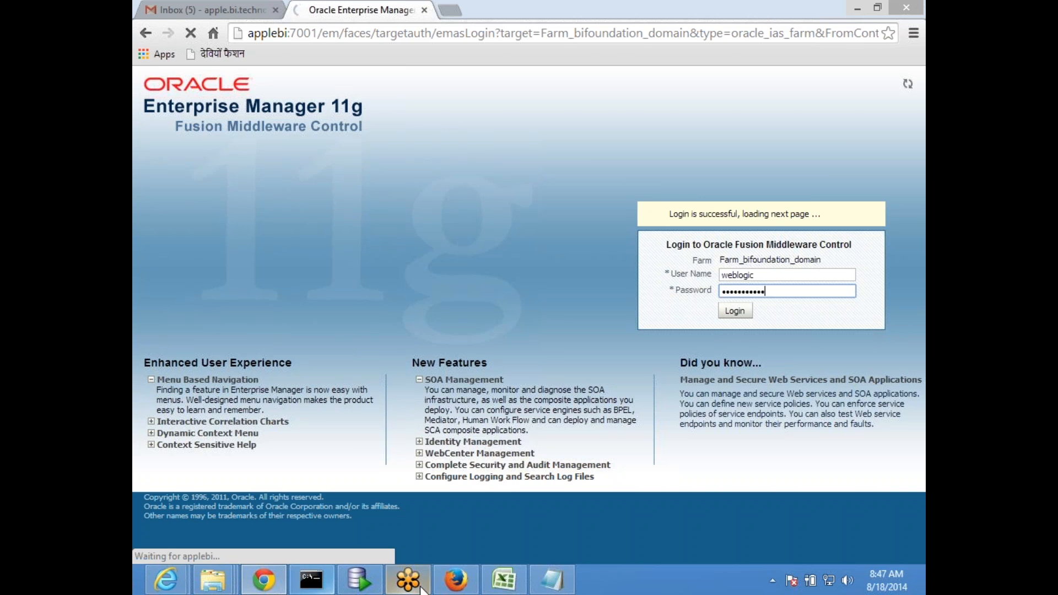
click(456, 580)
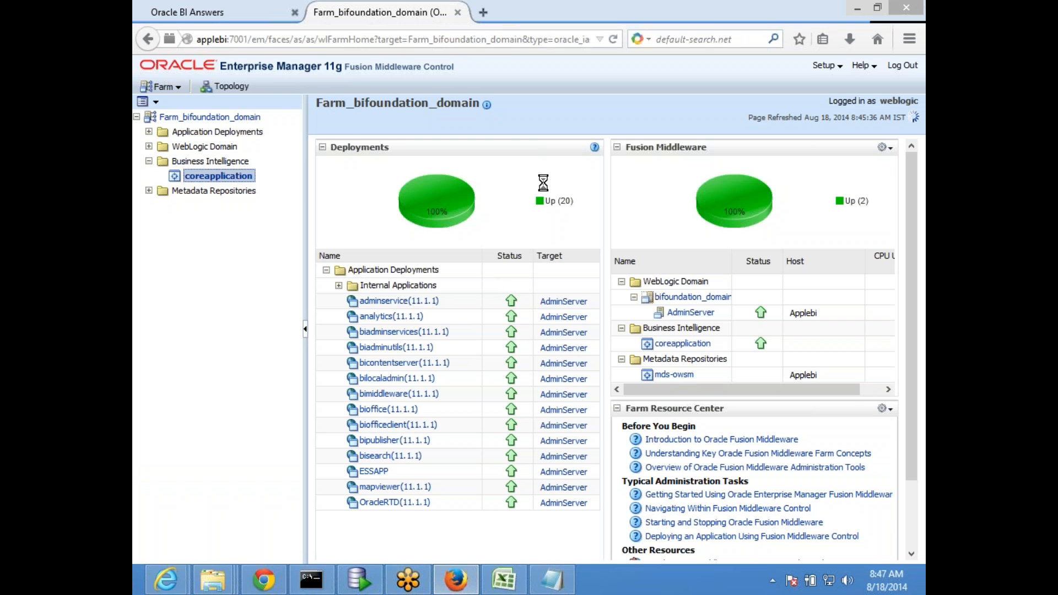
Load the Enterprise Manager address in another new tab of the first browser
click(183, 13)
click(356, 15)
click(487, 10)
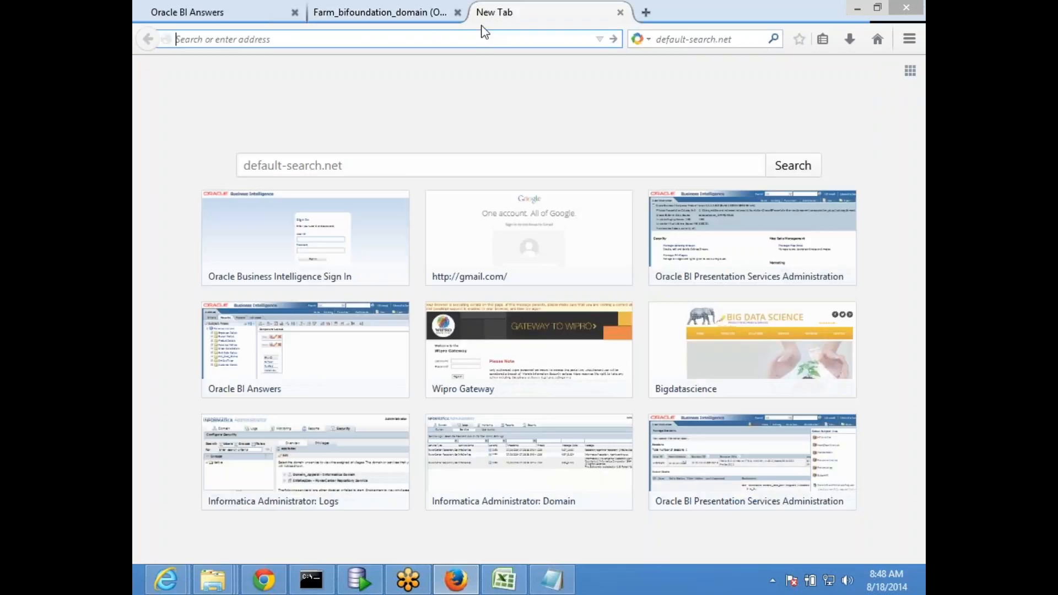
text(applebi:7001/em/)
key(Down)
key(Down)
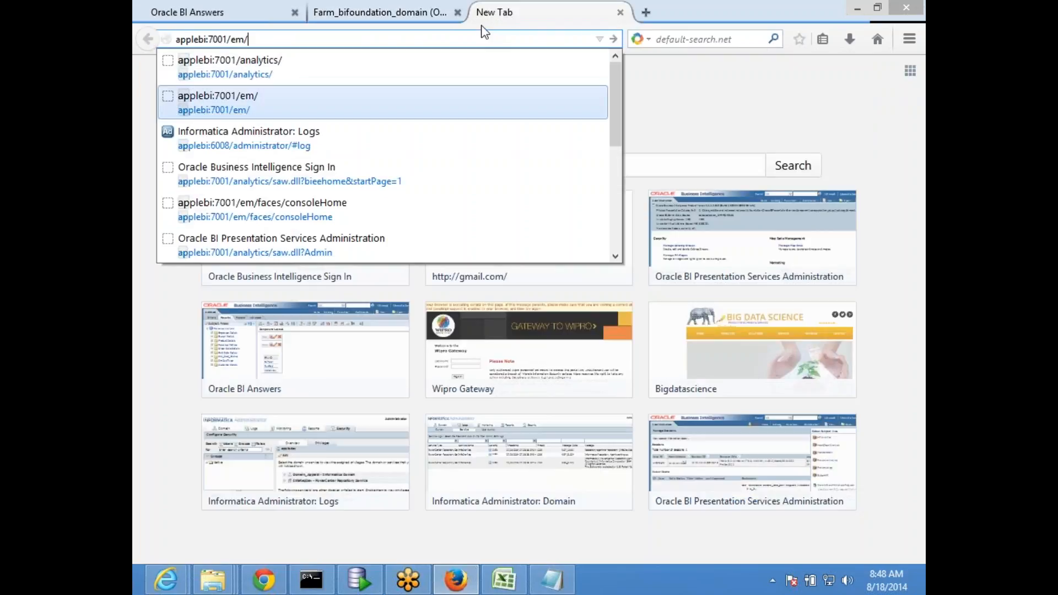
key(Return)
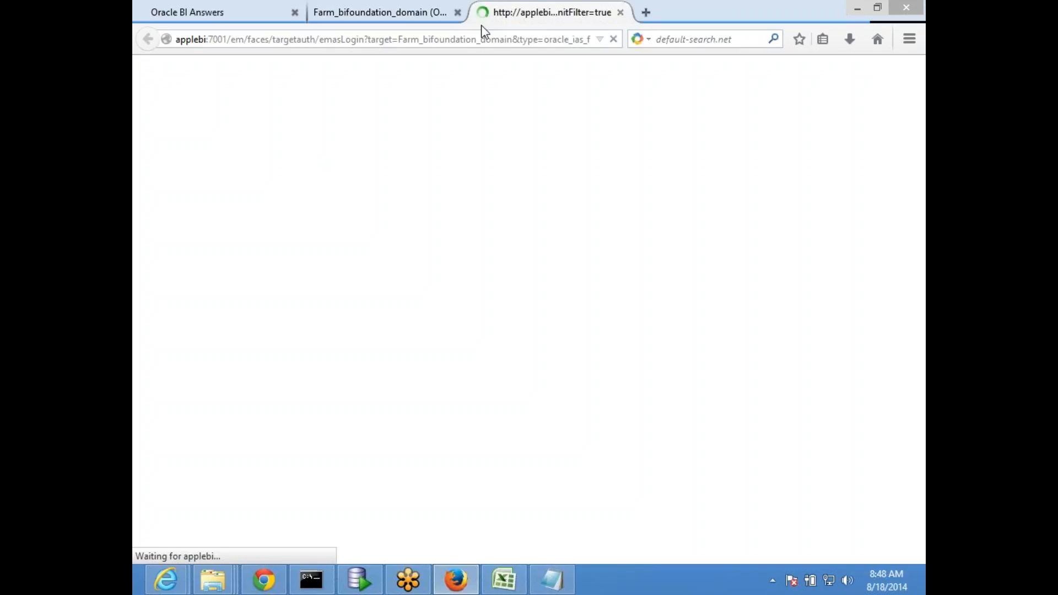
click(397, 20)
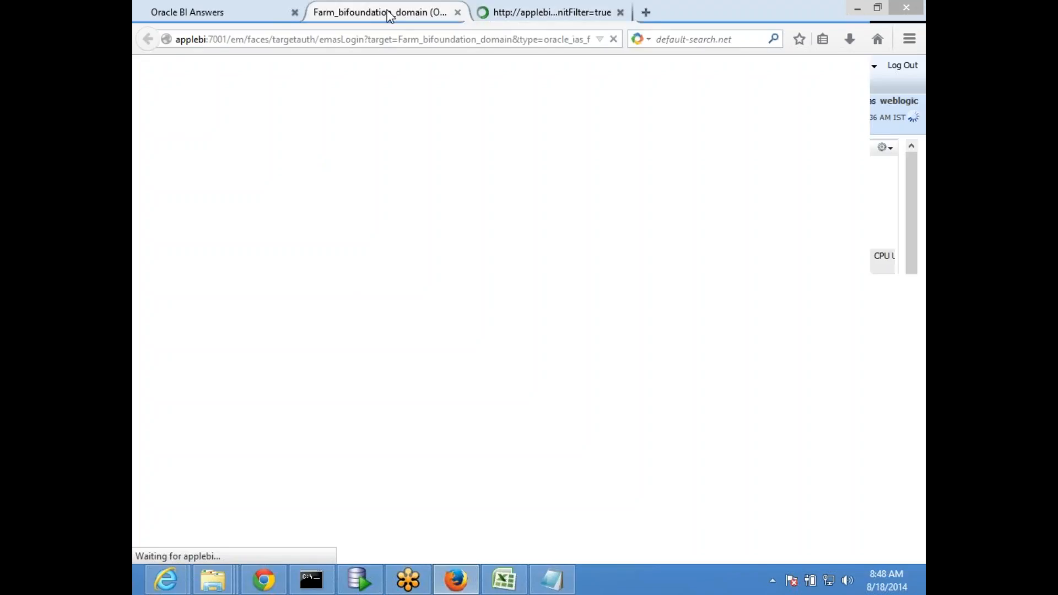
click(529, 8)
In Chrome, check coreapplication under Business Intelligence and the server console log, then return to BI Answers
click(264, 579)
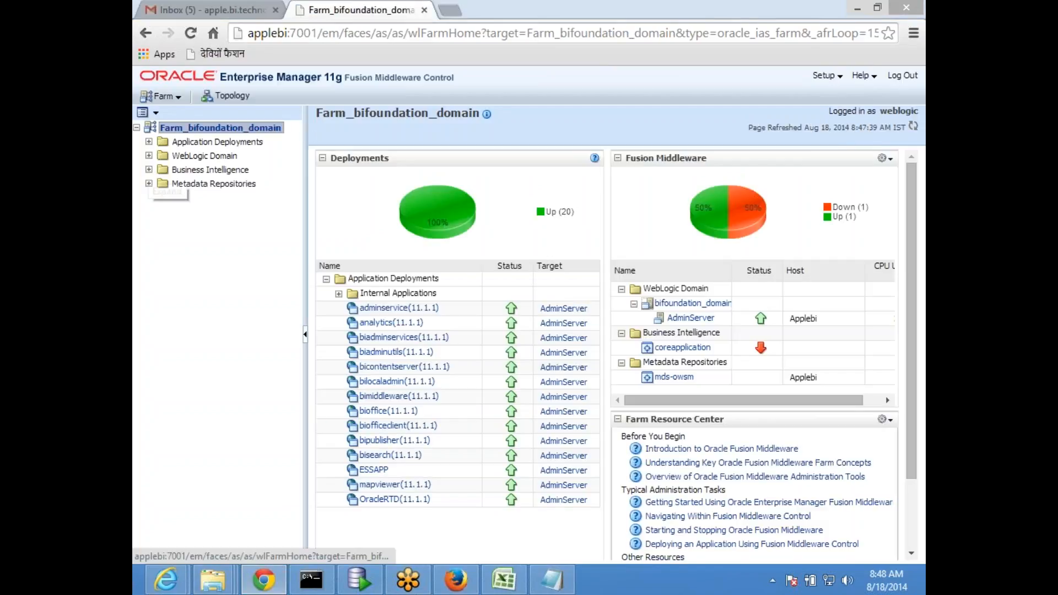
click(149, 170)
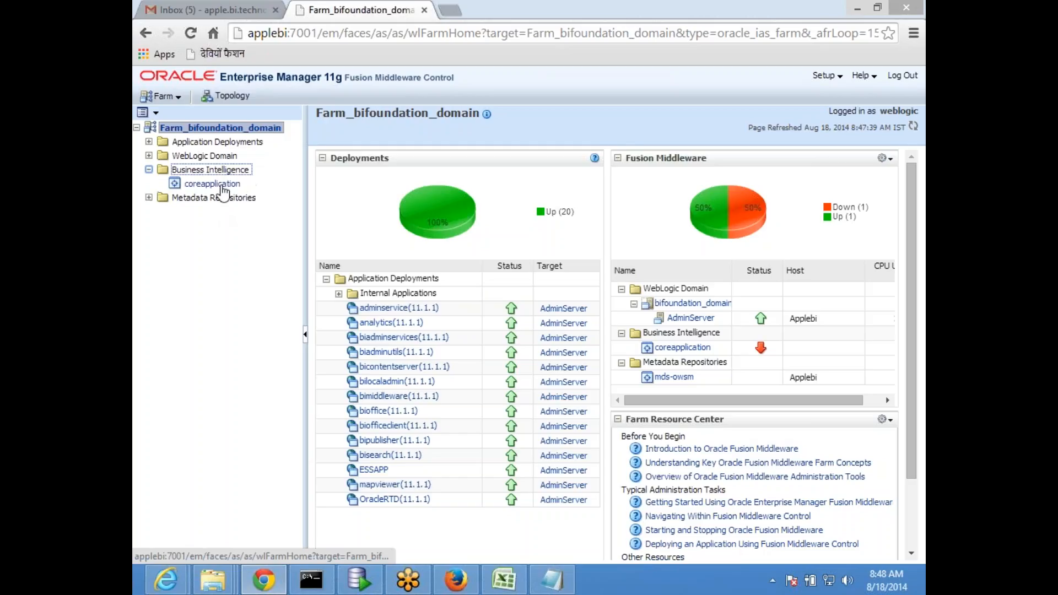
click(219, 183)
click(312, 580)
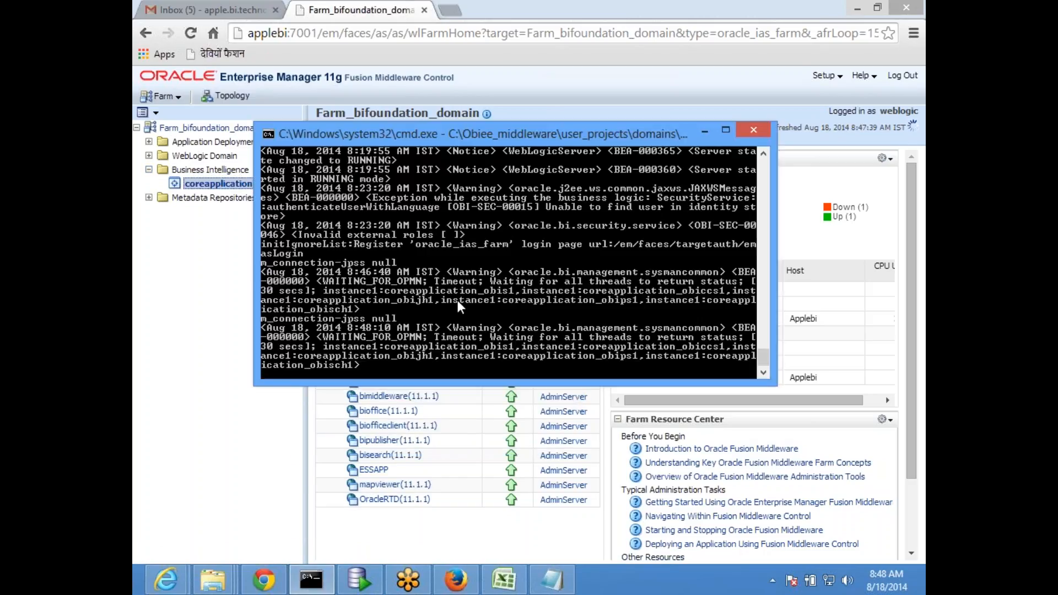
click(705, 132)
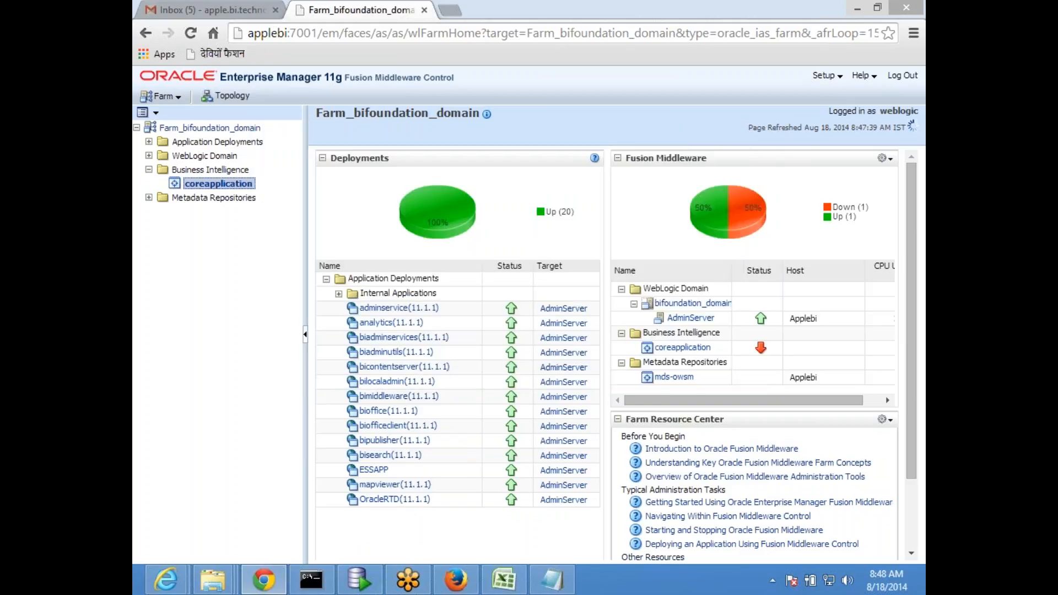
click(456, 580)
click(220, 14)
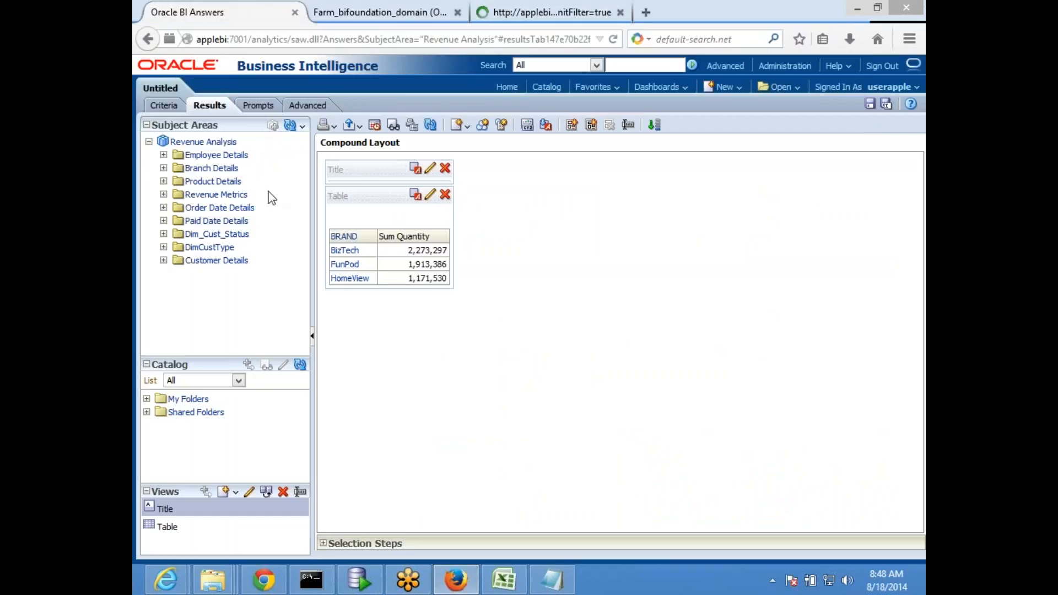
Start a new analysis based on the Revenue Analysis subject area
click(724, 87)
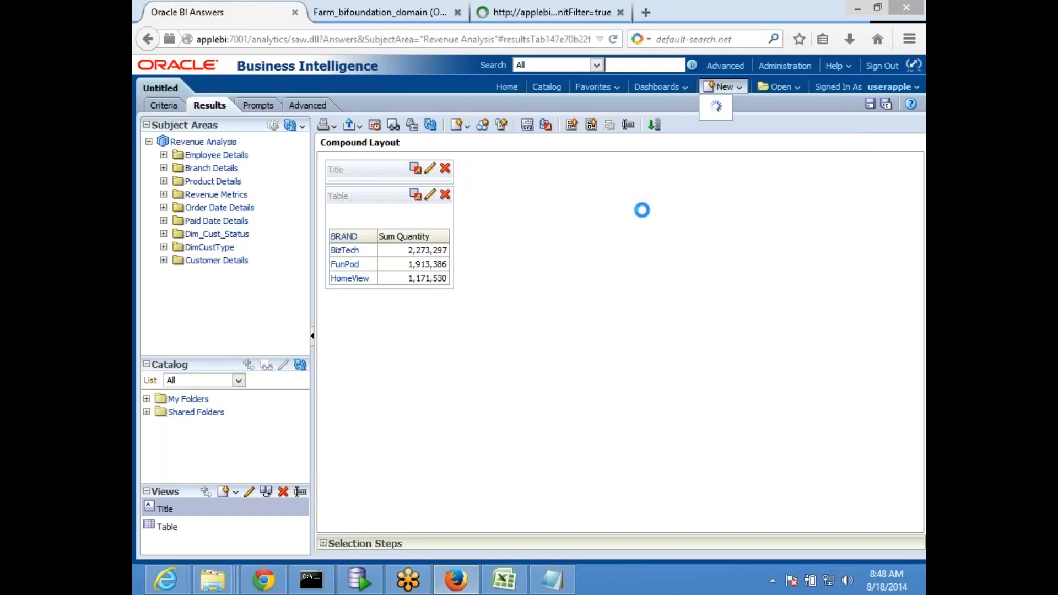
click(733, 90)
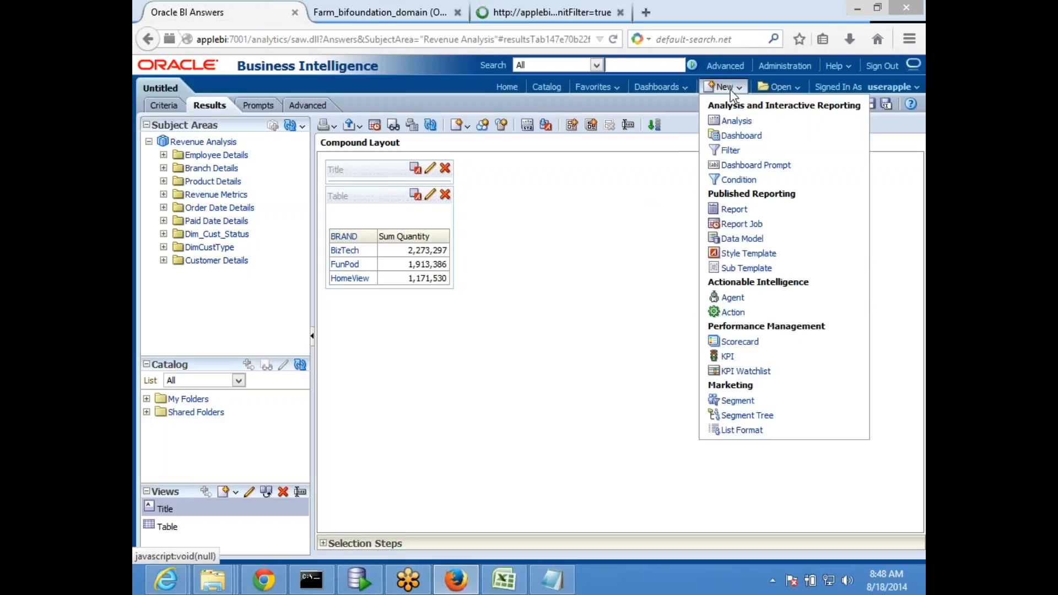
click(725, 123)
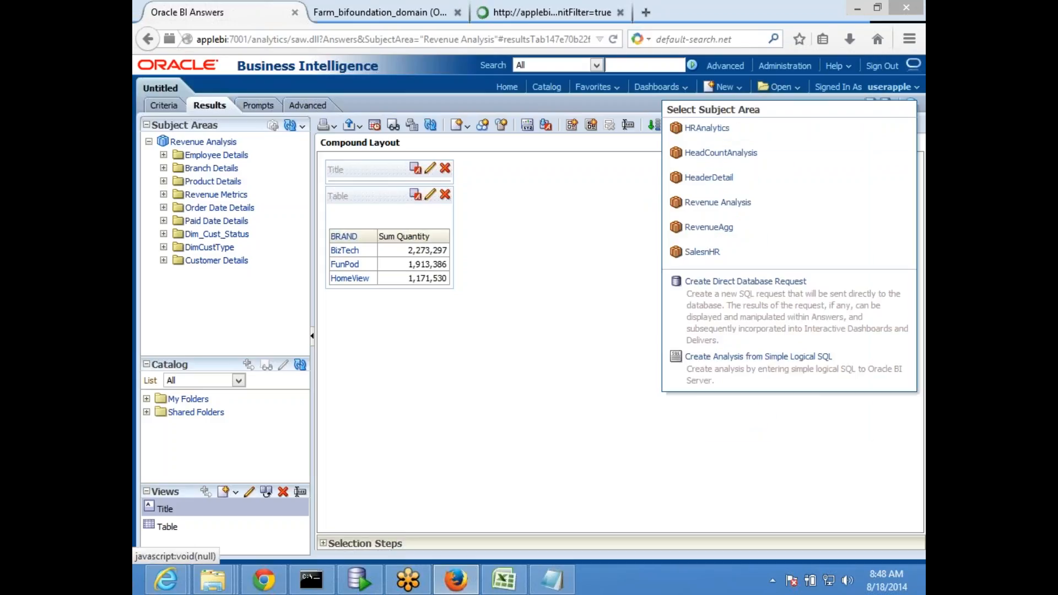
click(693, 204)
click(628, 279)
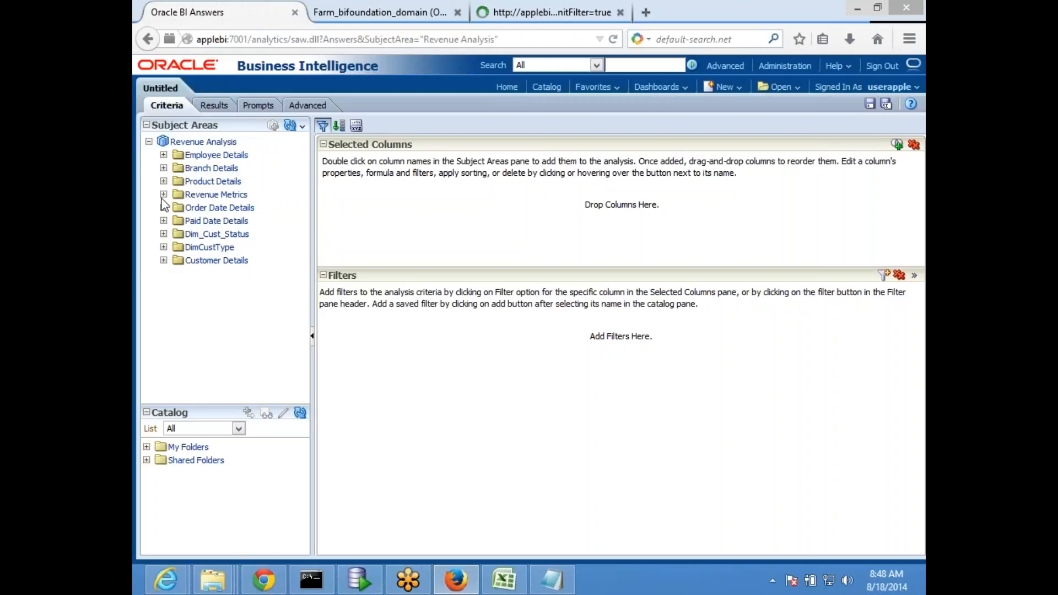
Add Average Quantity from Revenue Metrics and view its result of 268
click(164, 194)
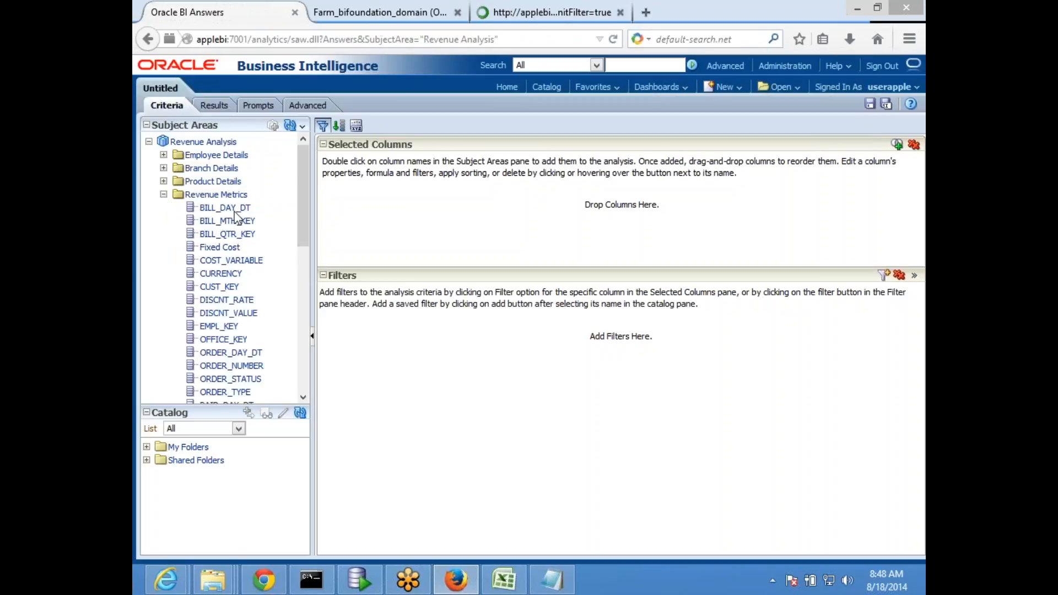
scroll(231, 275, down, 1)
scroll(231, 292, down, 6)
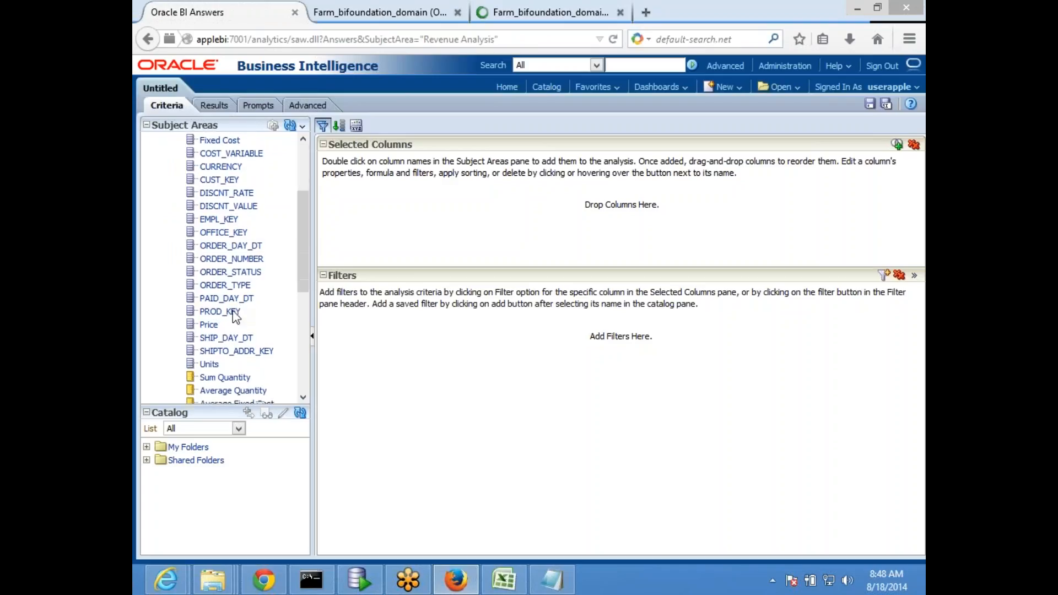
double_click(231, 289)
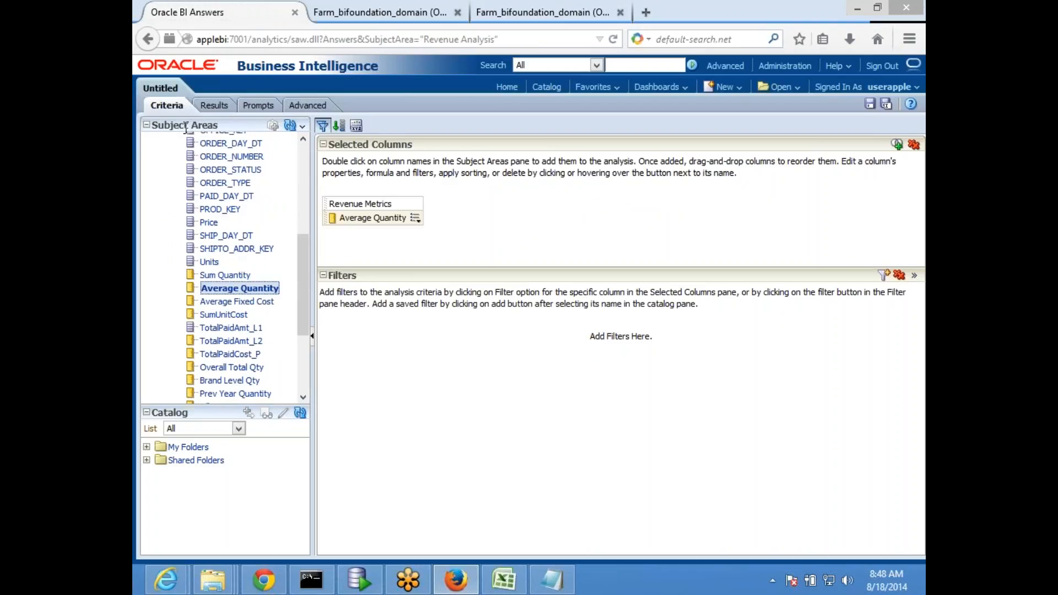
click(214, 105)
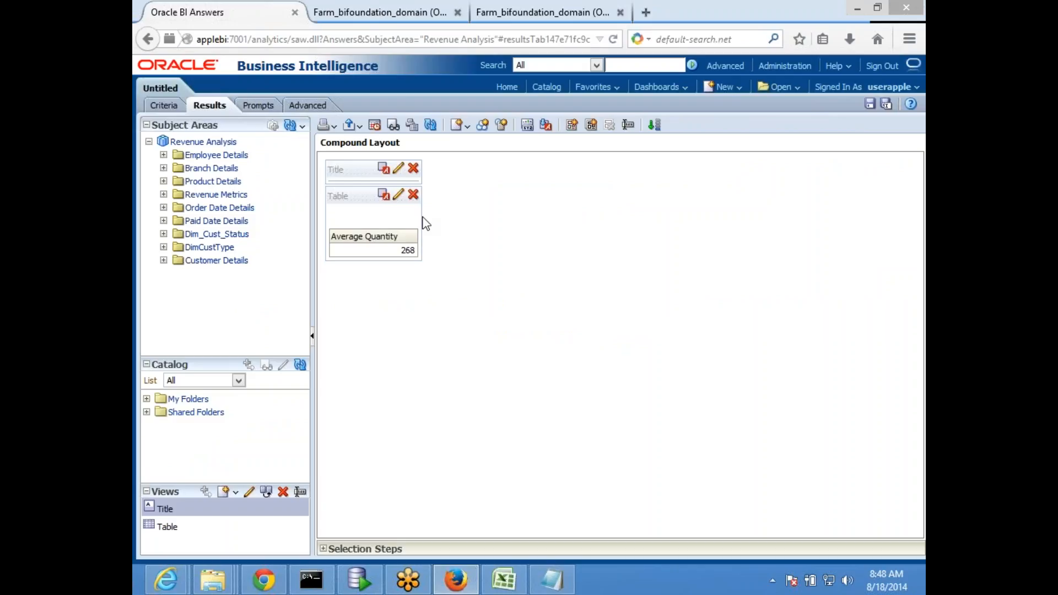
click(264, 580)
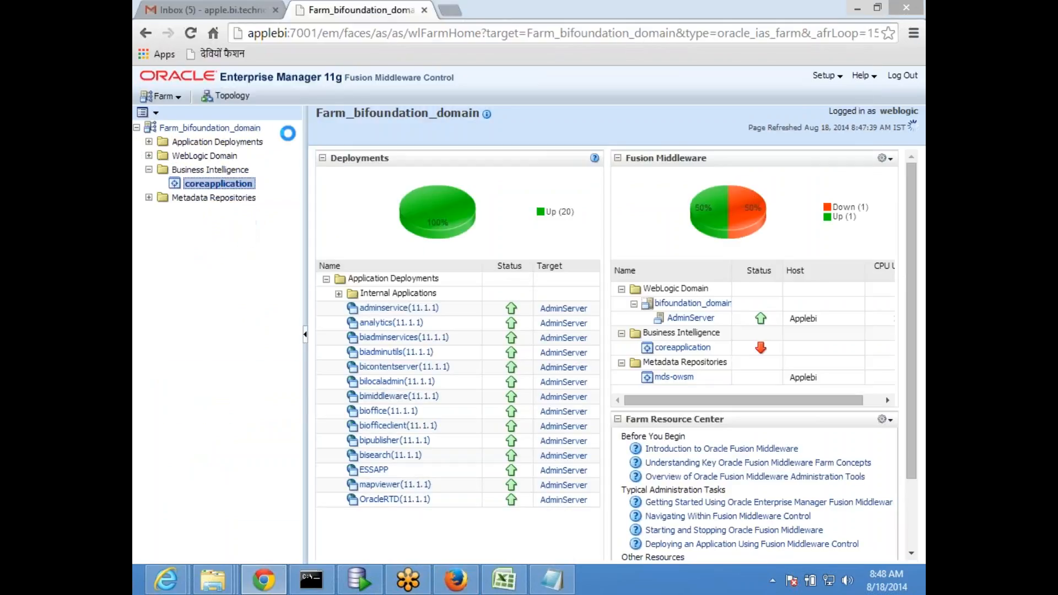
click(552, 579)
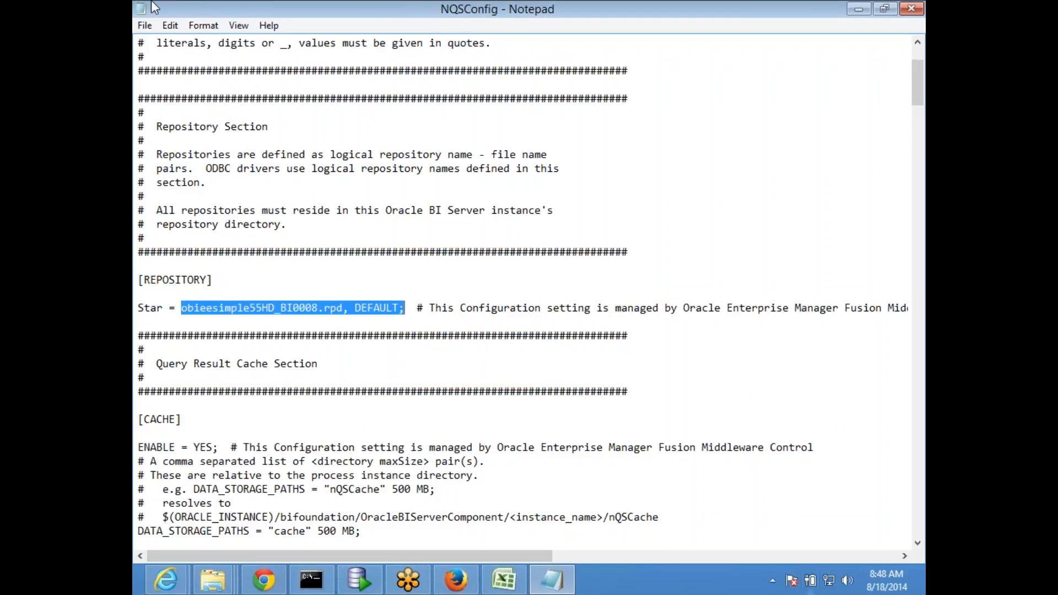
Select ENABLE = YES in NQSConfig's cache section and pick a cell below the Cache note in obiee_56
click(510, 279)
scroll(489, 278, down, 2)
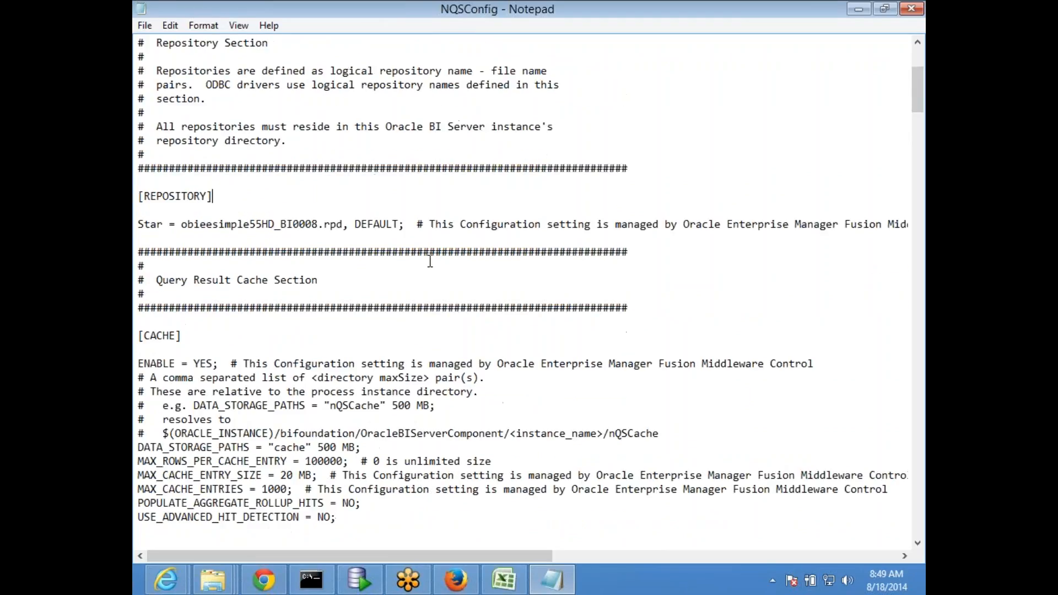
scroll(430, 261, down, 4)
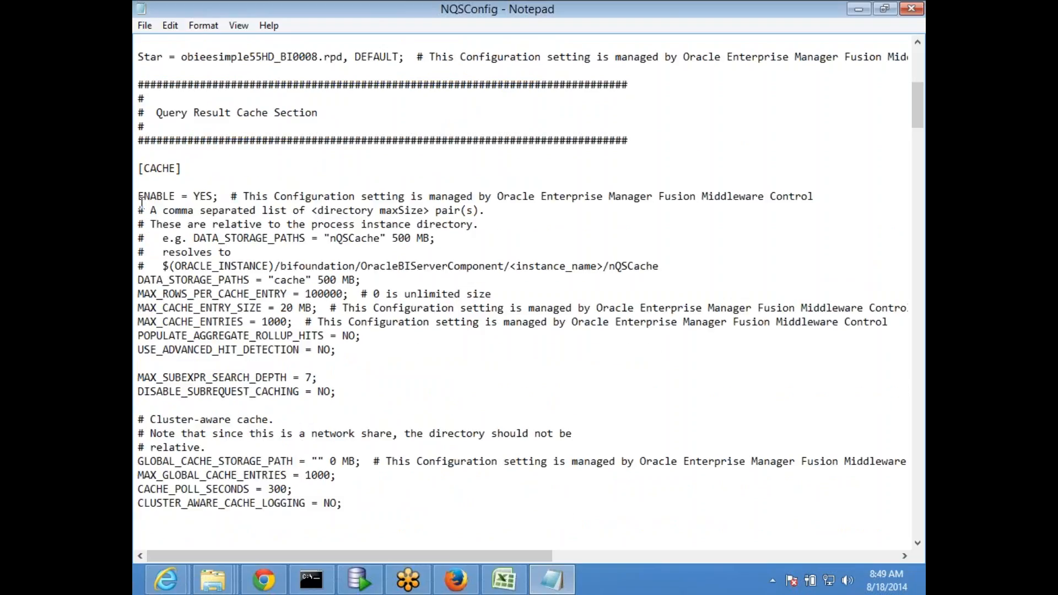
drag(138, 199, 212, 194)
key(ctrl+c)
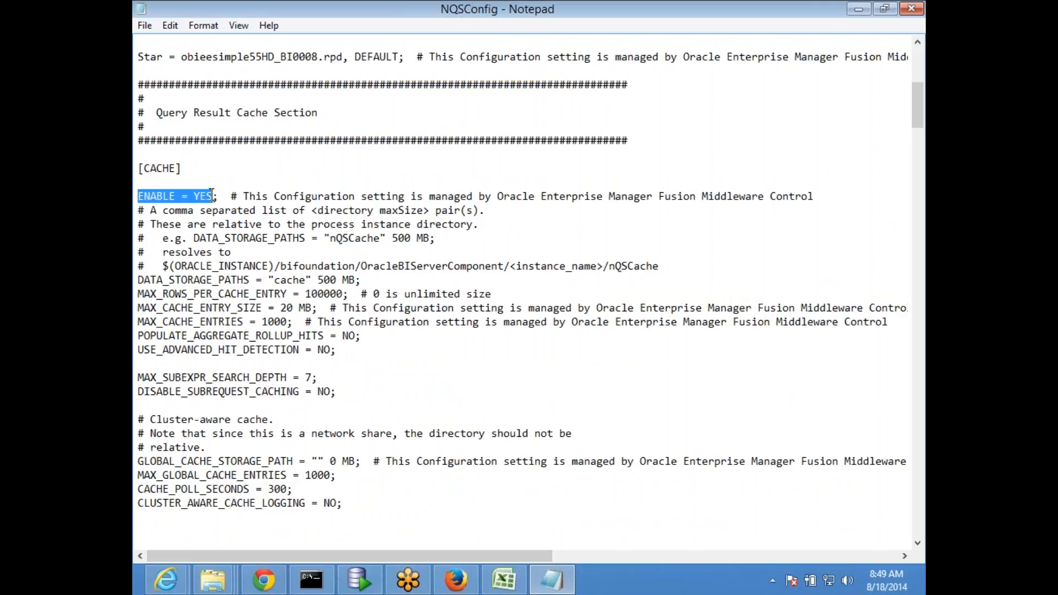
click(503, 579)
click(245, 456)
click(233, 437)
Paste ENABLE = YES into cell B28 of Sheet29 and scroll back to the diagram
key(ctrl+v)
click(375, 479)
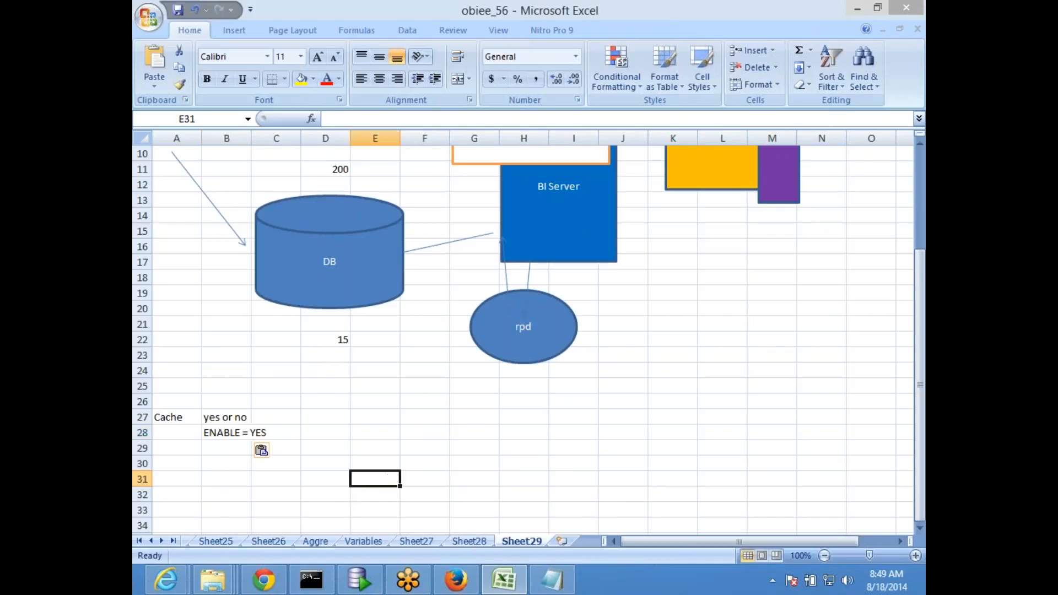
scroll(431, 436, up, 3)
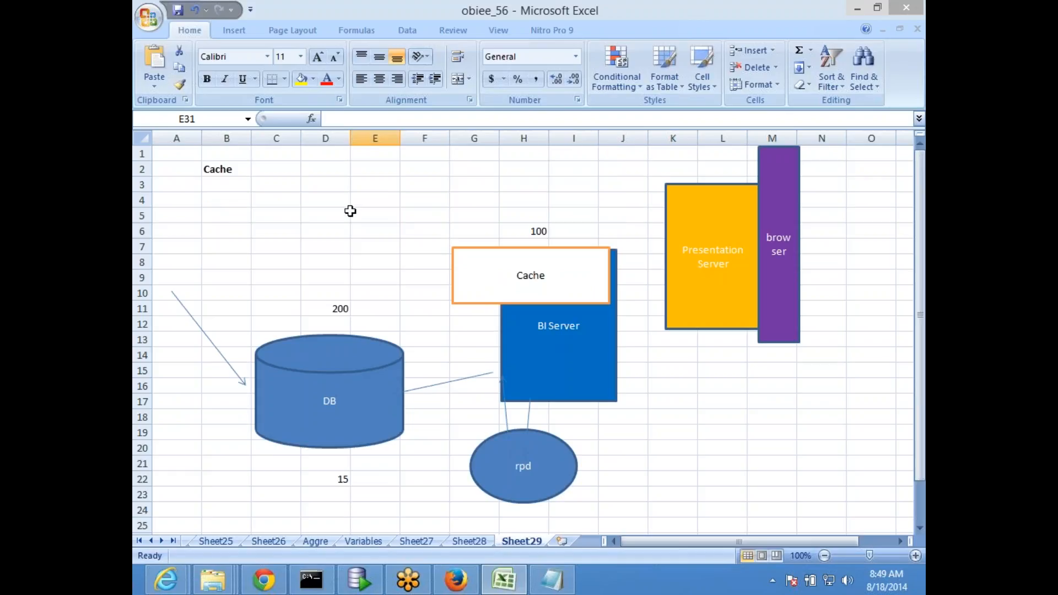
Highlight the cache size and limit settings block, then the DATA_STORAGE_PATHS line in NQSConfig
key(alt+Tab)
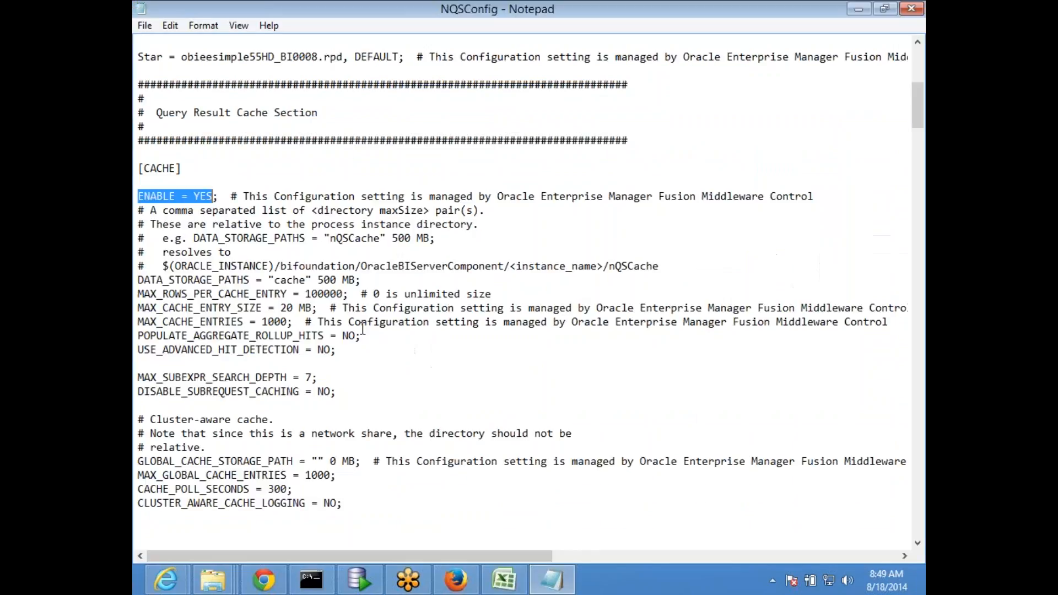
click(283, 252)
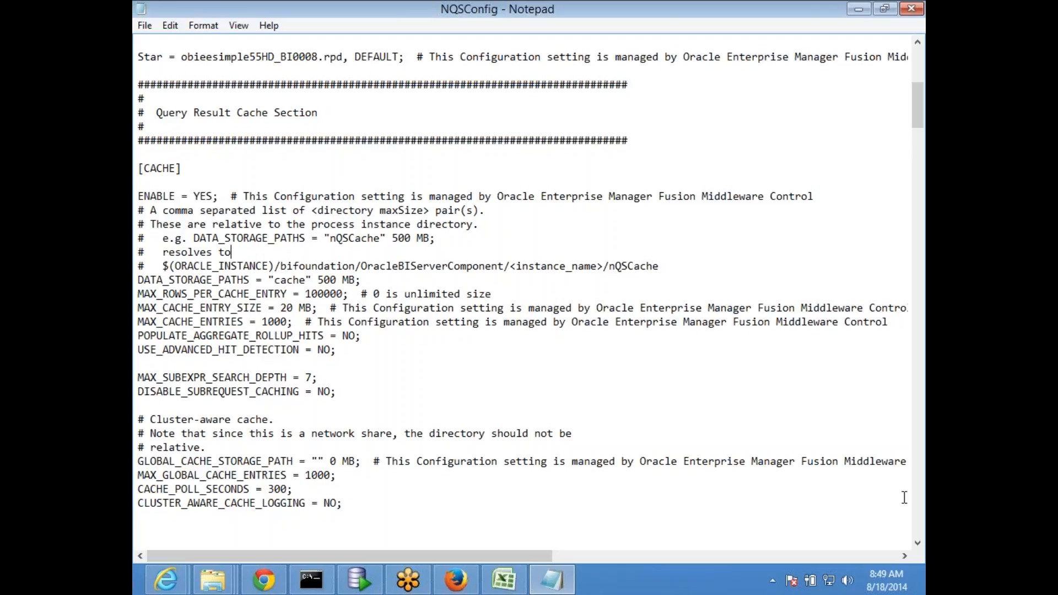
mouse_move(905, 591)
drag(157, 281, 248, 359)
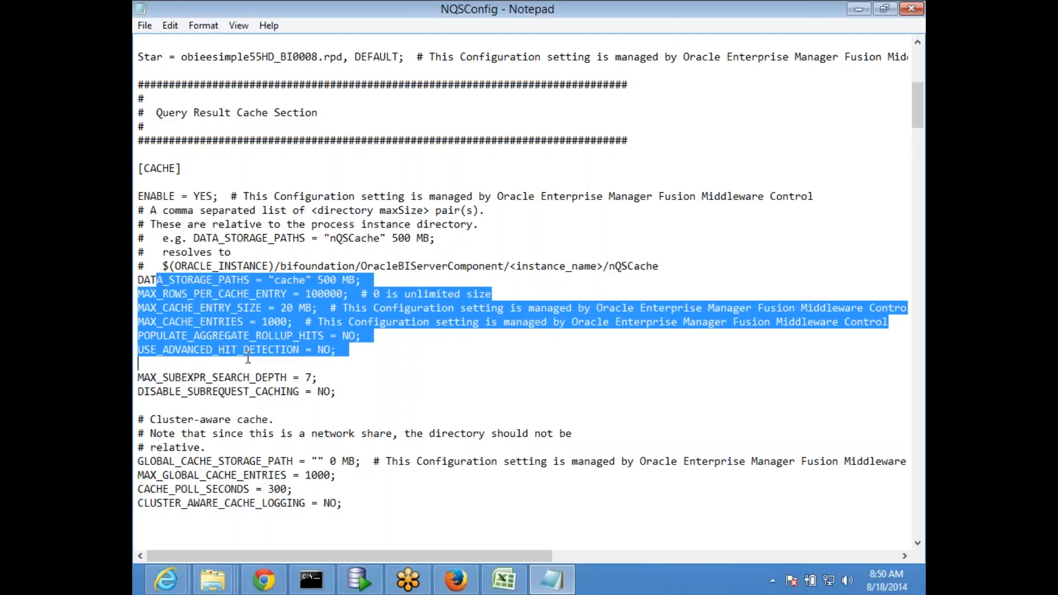
click(247, 264)
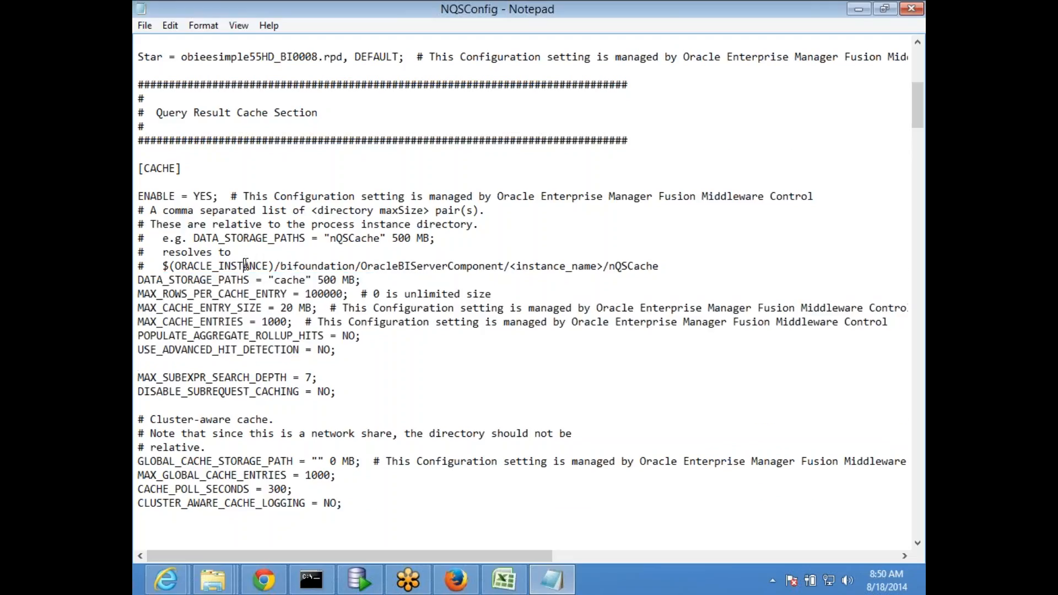
scroll(246, 265, down, 1)
drag(138, 238, 377, 251)
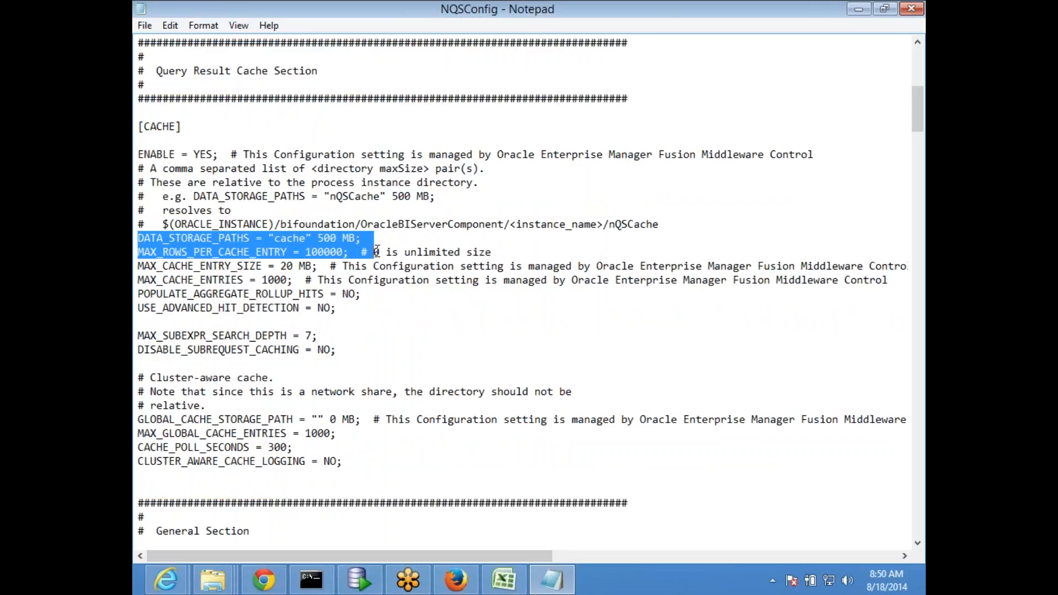
click(377, 250)
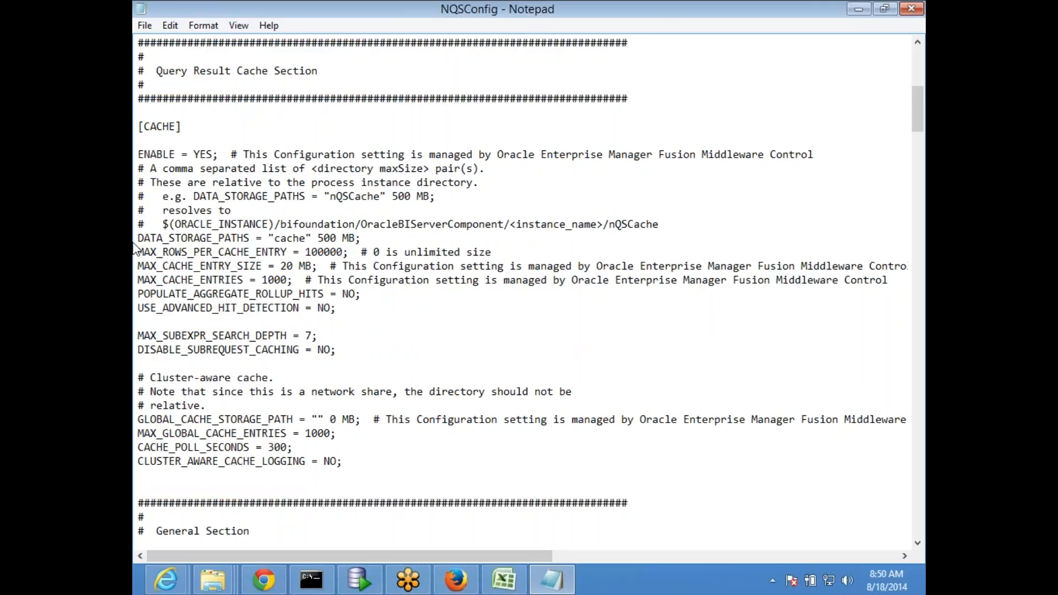
drag(144, 237, 356, 240)
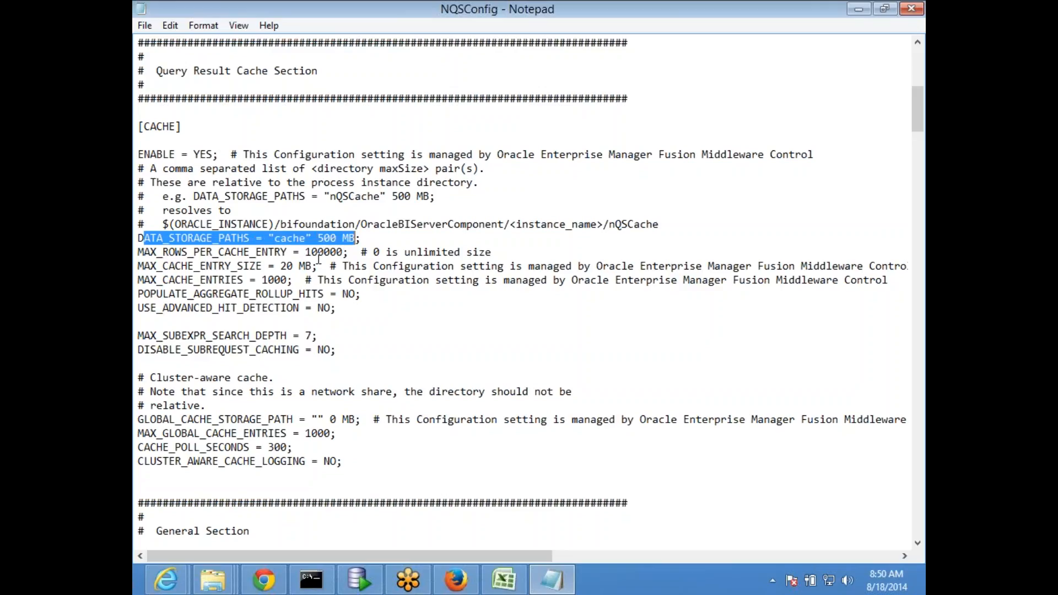
click(288, 259)
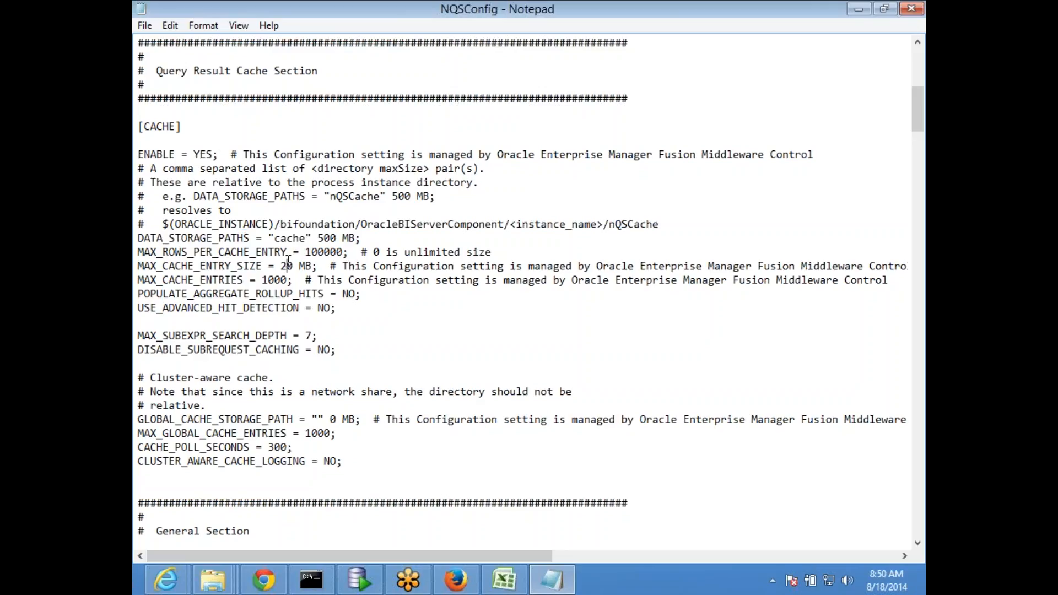
Highlight the 500 MB storage size, MAX_ROWS_PER_CACHE_ENTRY 100000 and the 20 MB maximum entry size
scroll(317, 243, down, 1)
drag(317, 196, 357, 197)
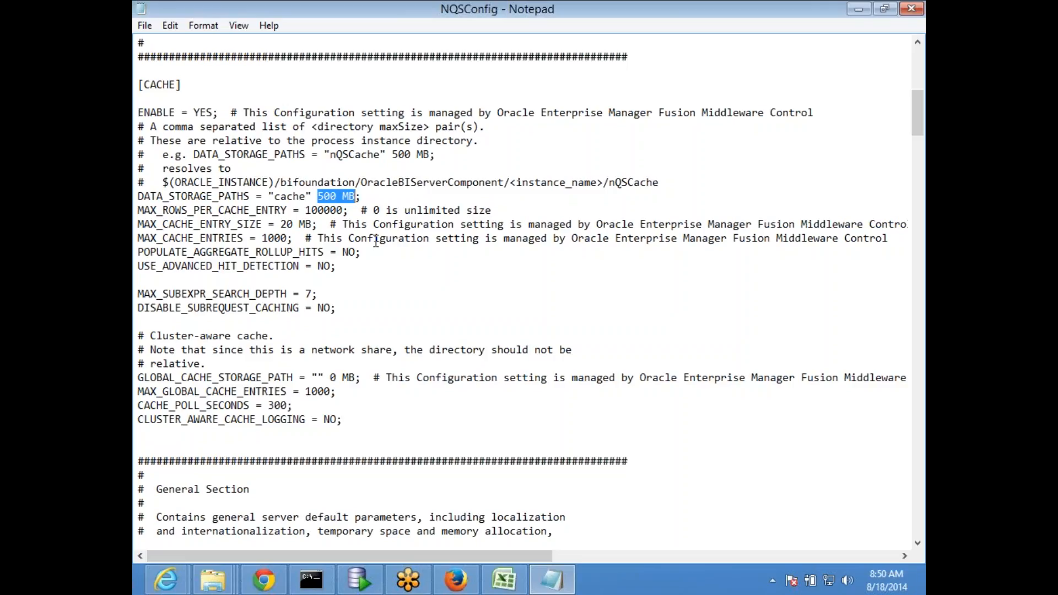
click(346, 264)
drag(140, 210, 351, 210)
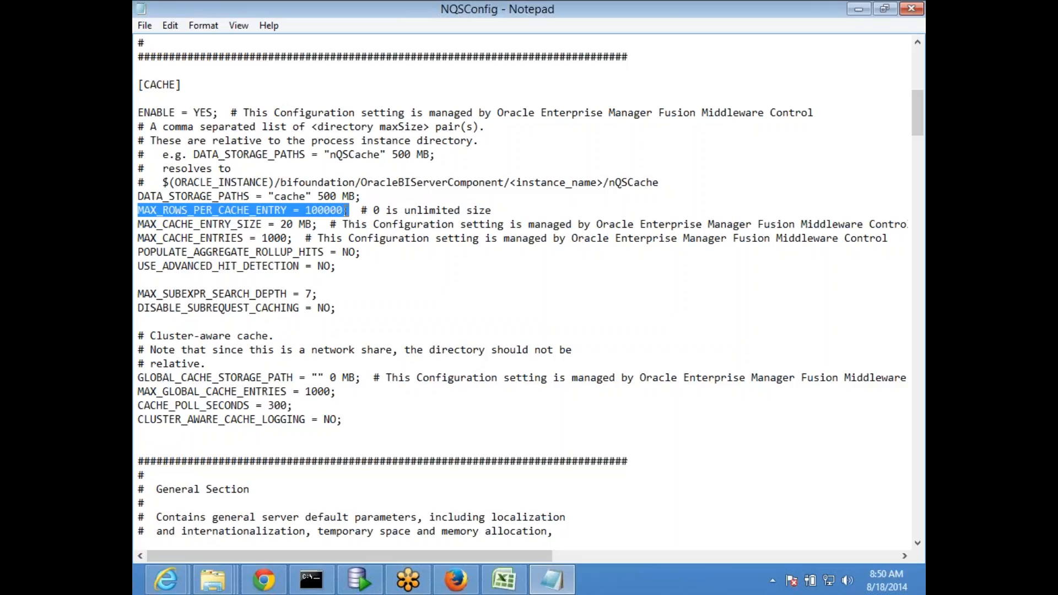
click(347, 211)
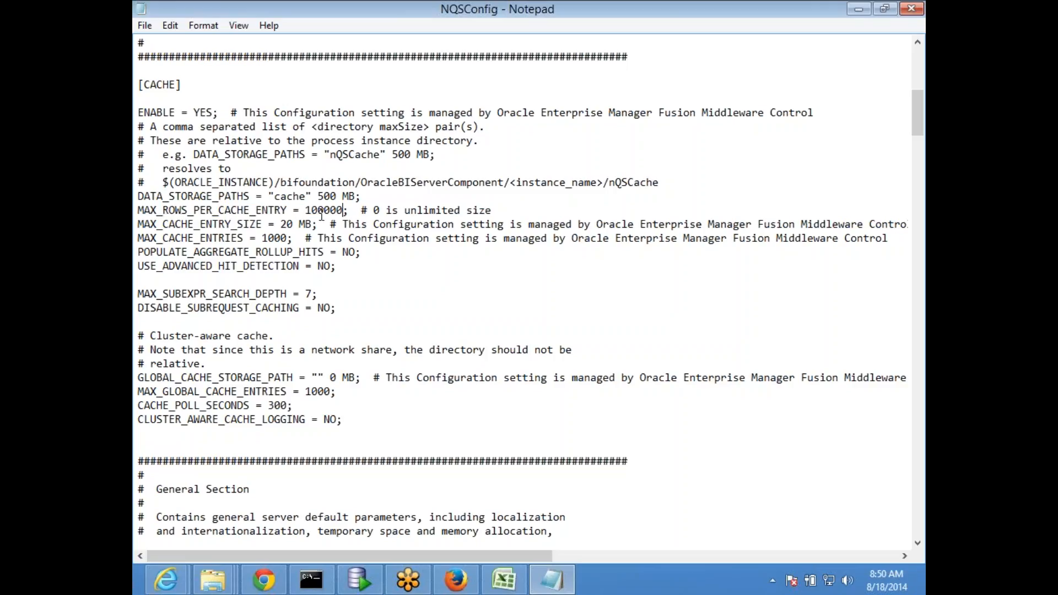
drag(307, 211, 348, 211)
click(248, 251)
drag(281, 223, 318, 226)
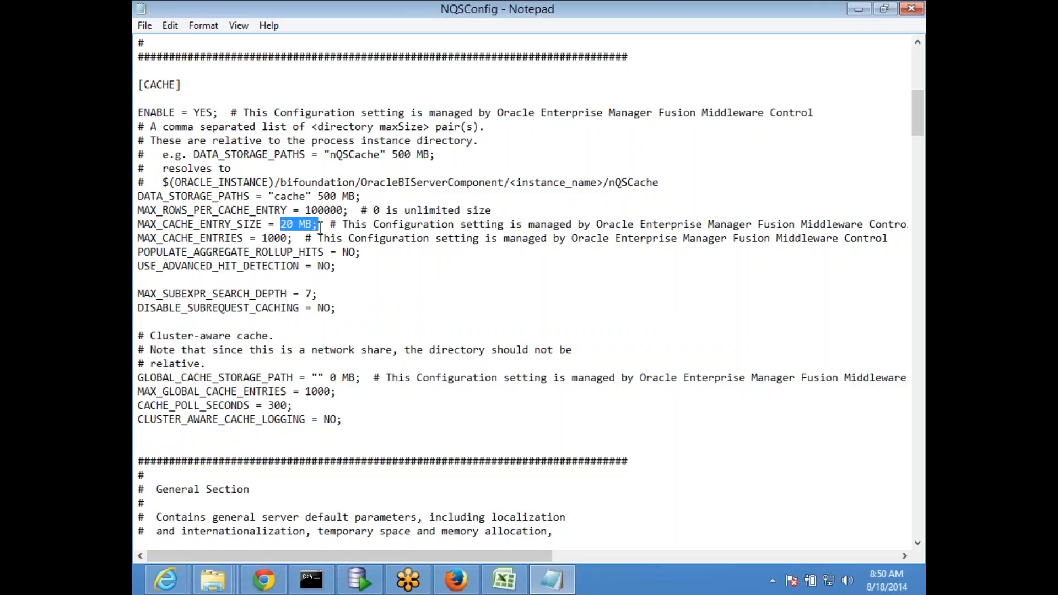
click(209, 285)
scroll(208, 285, down, 1)
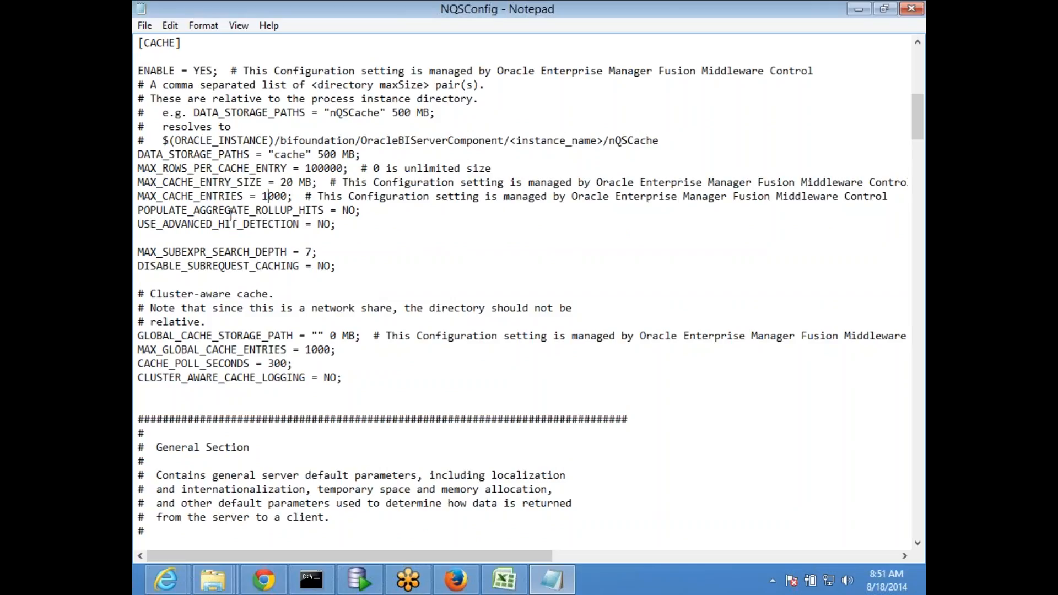
scroll(232, 215, down, 1)
drag(144, 168, 367, 170)
click(350, 193)
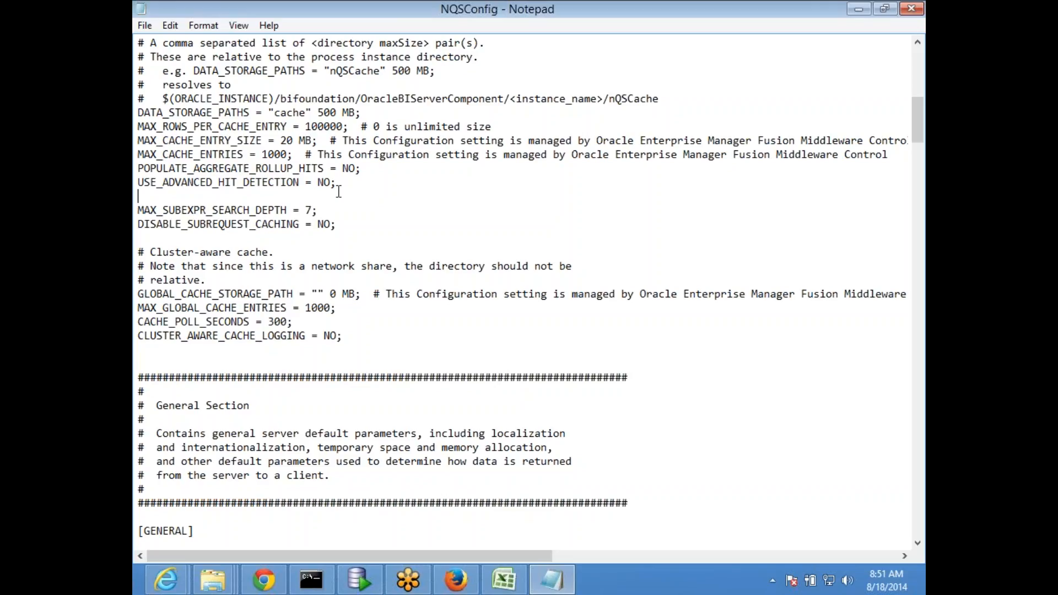
scroll(307, 170, down, 2)
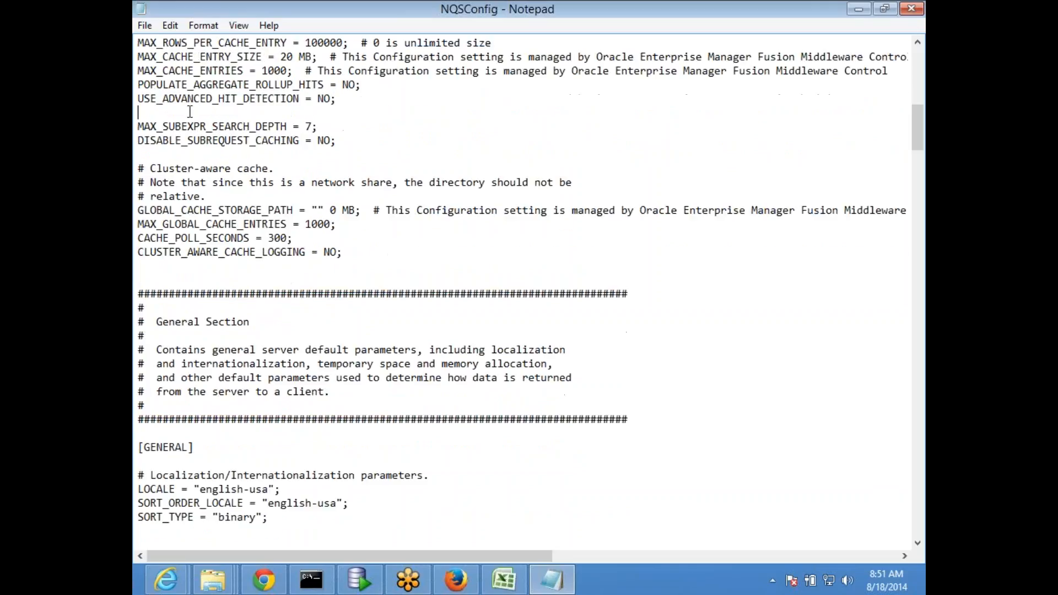
drag(353, 100, 141, 104)
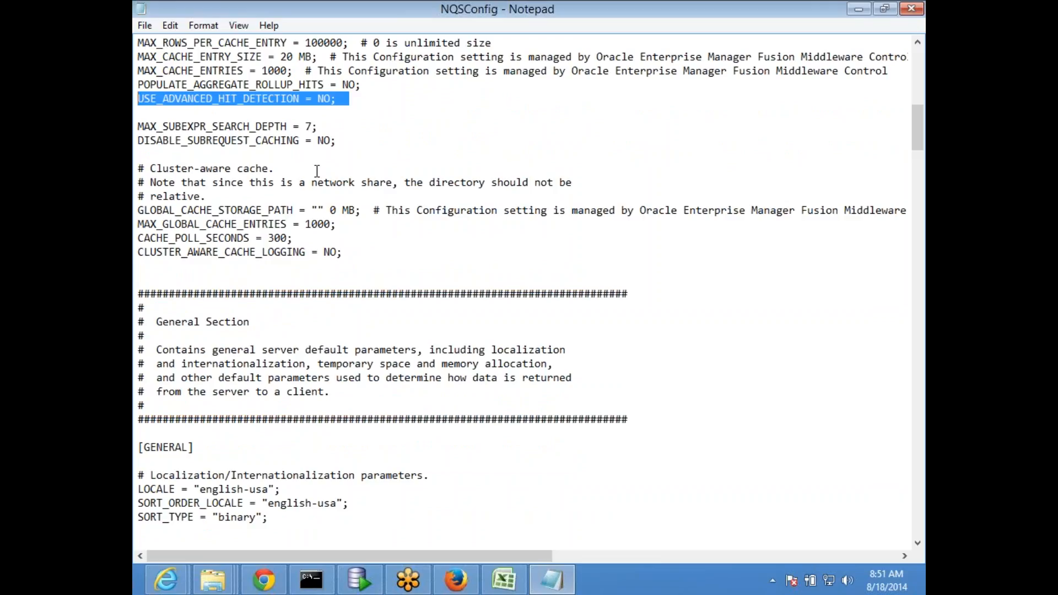
key(Left)
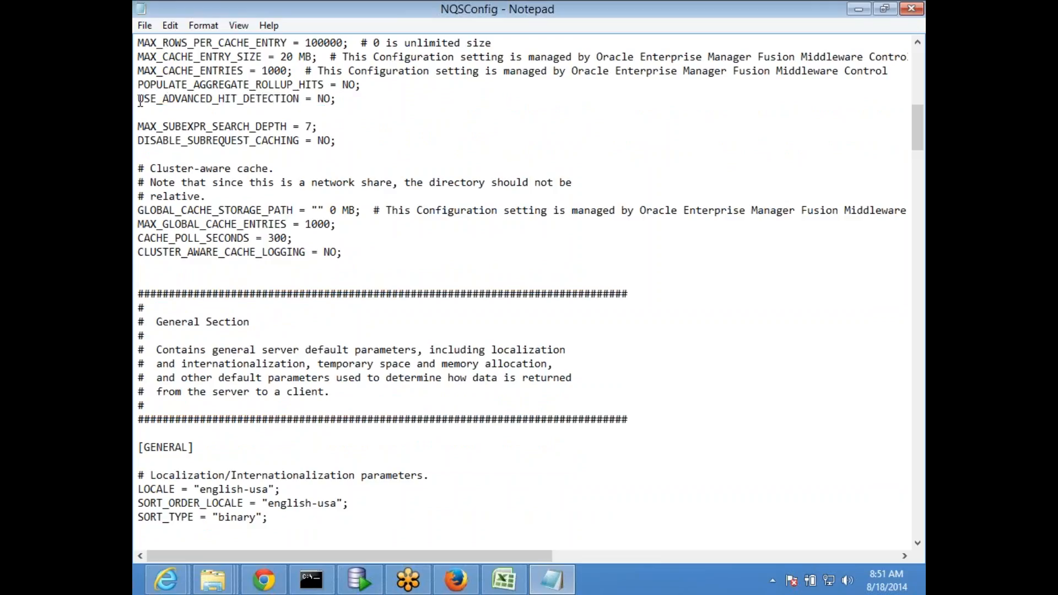
shift+click(318, 127)
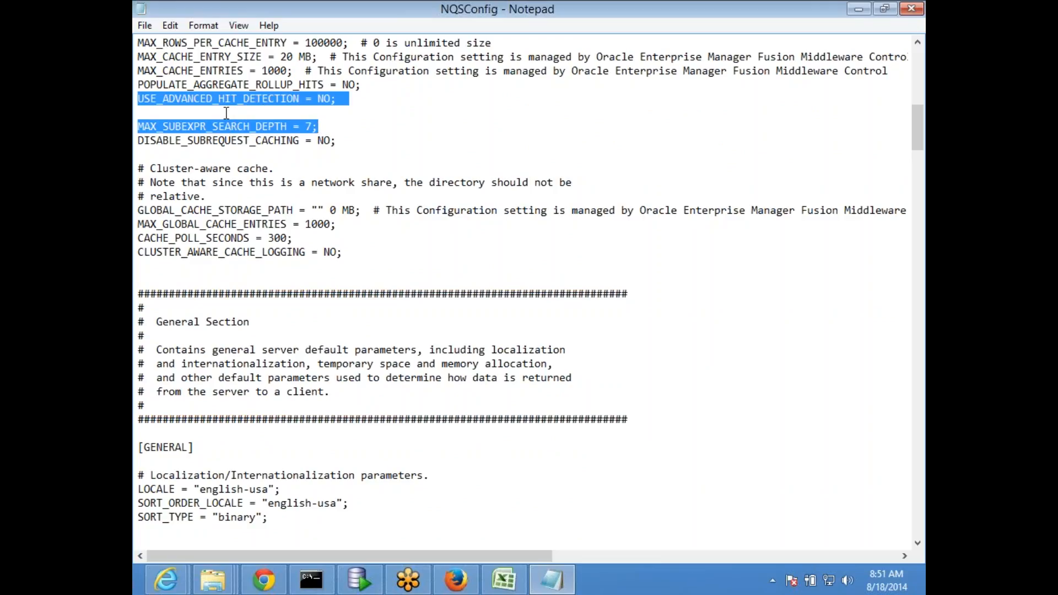
click(200, 168)
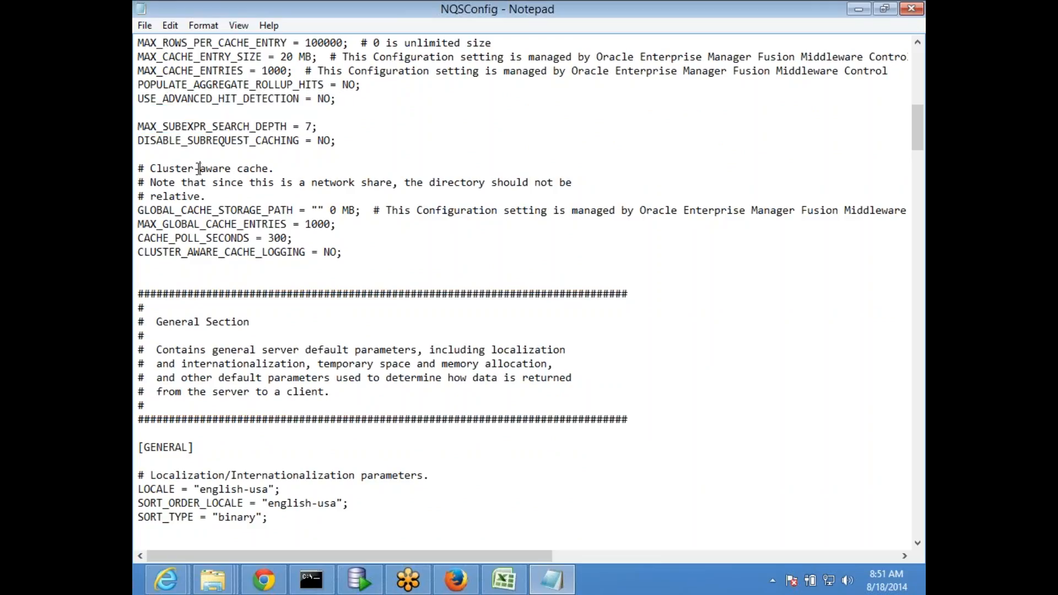
scroll(200, 168, down, 1)
drag(347, 111, 140, 55)
scroll(352, 229, down, 1)
click(182, 128)
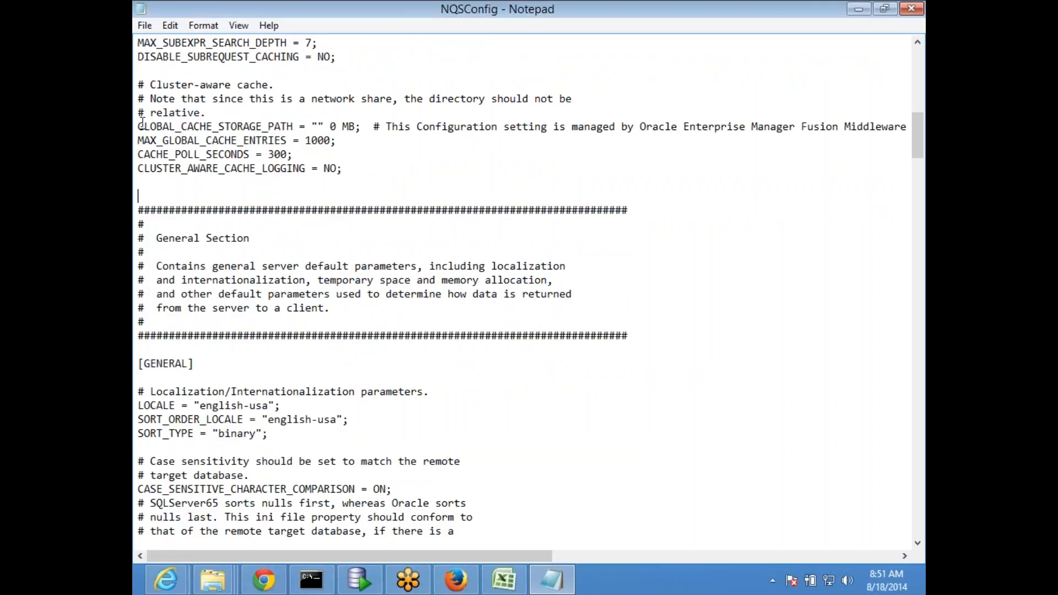
Review the cluster-aware cache comment and GLOBAL_CACHE_STORAGE_PATH setting in NQSConfig
drag(140, 123, 310, 127)
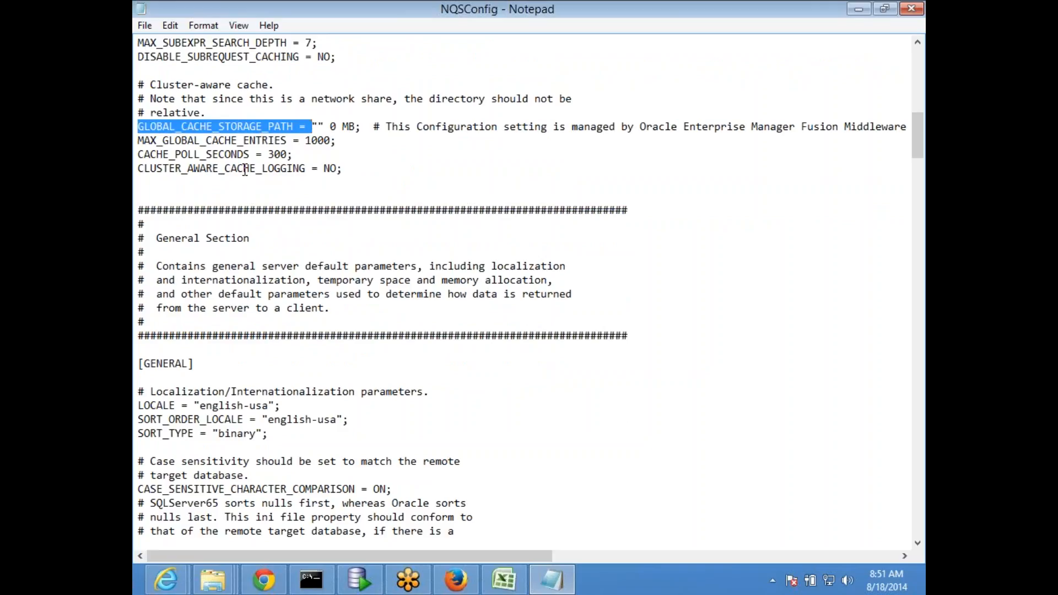
click(244, 169)
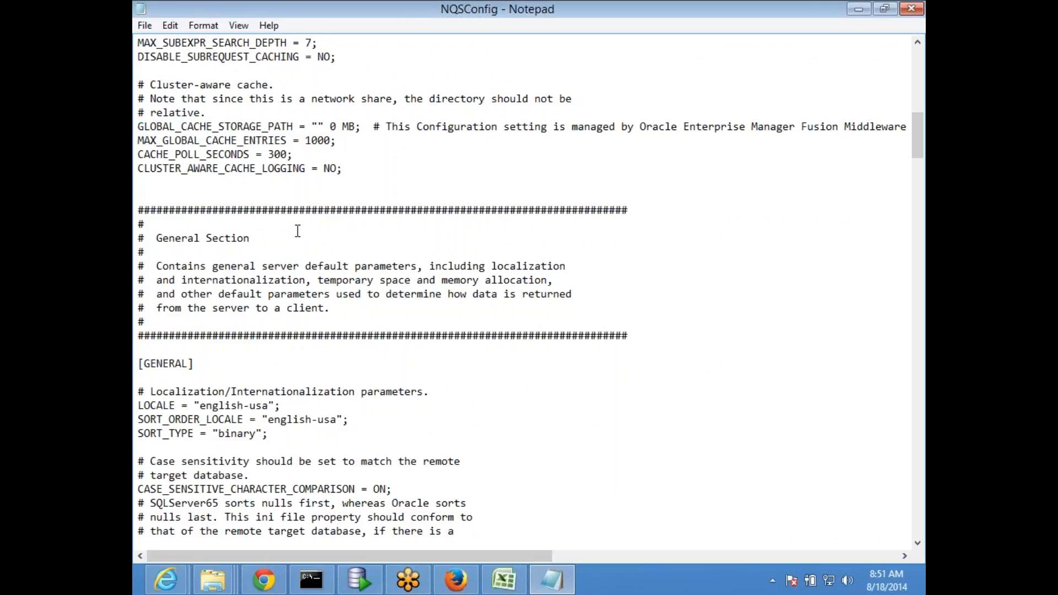
scroll(298, 231, up, 2)
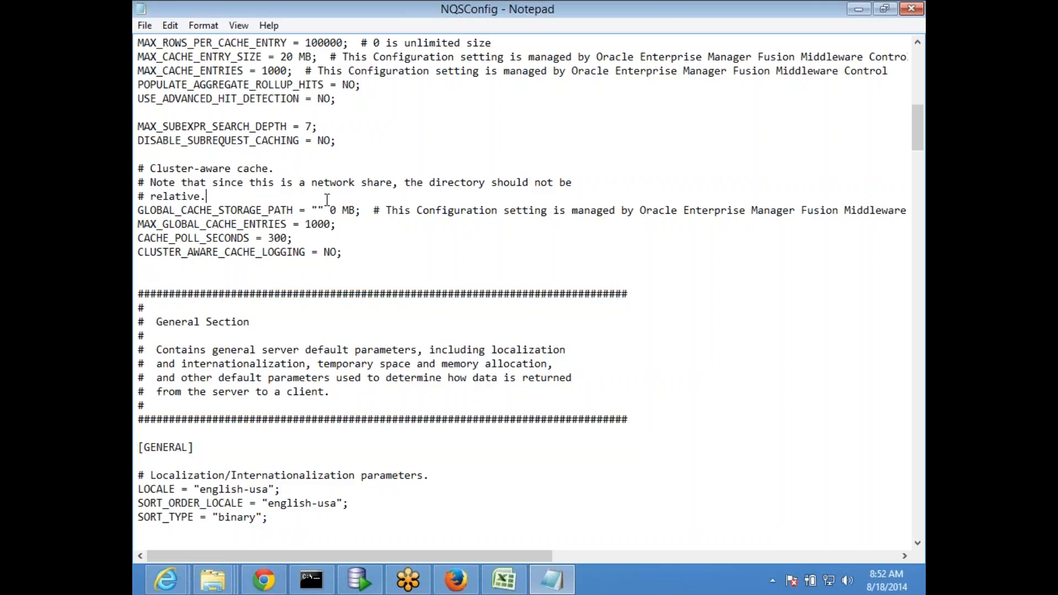
drag(150, 168, 297, 172)
click(308, 210)
drag(145, 211, 357, 215)
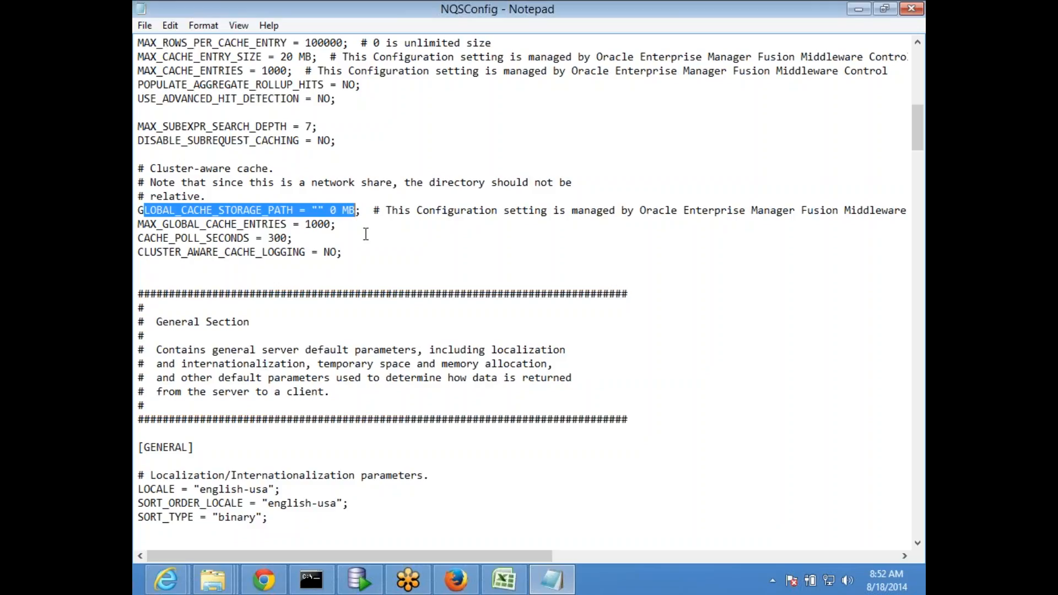
click(407, 210)
Select the /bifoundation/OracleBIServerComponent/<instance_name>/nQSCache path under [CACHE] and bring up the obiee_56 workbook
scroll(407, 208, up, 4)
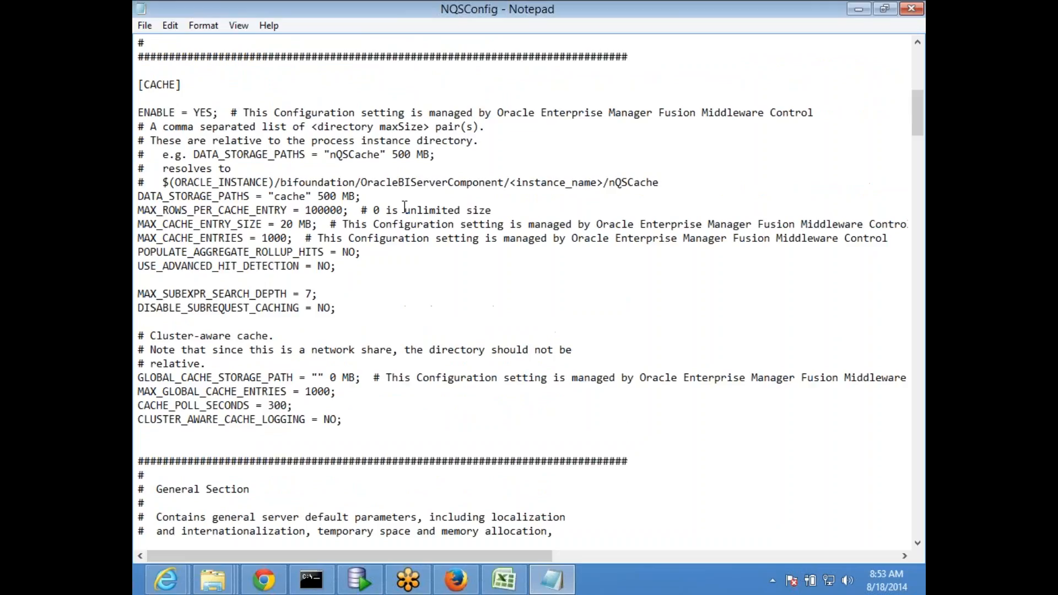
scroll(396, 205, up, 3)
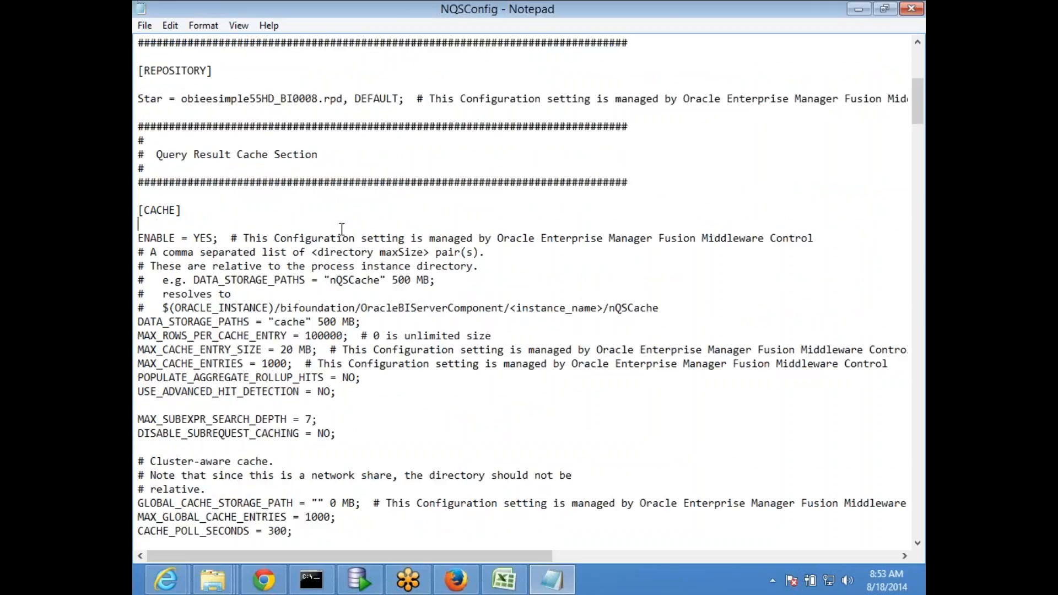
click(342, 230)
scroll(344, 229, down, 1)
drag(275, 266, 663, 269)
key(ctrl+c)
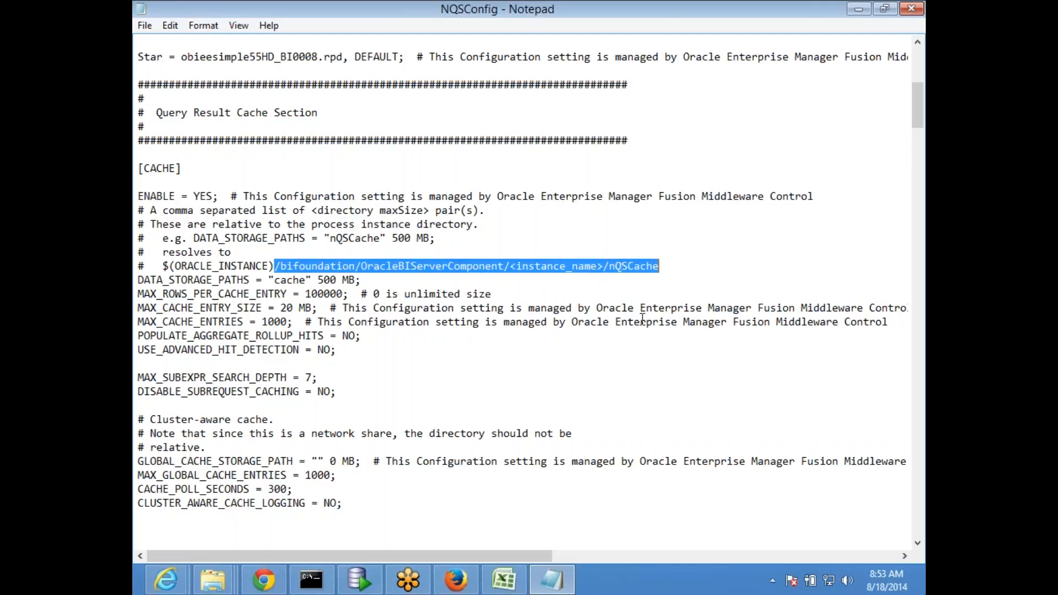
click(504, 580)
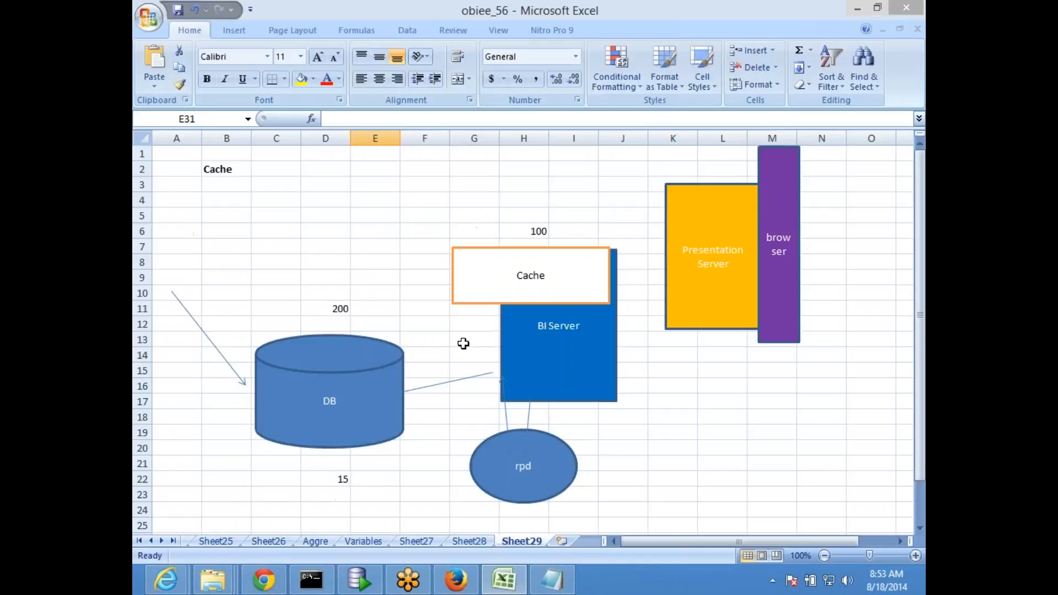
Paste the nQSCache path into cell C30 of Sheet29, then return to NQSConfig in Notepad
click(275, 173)
scroll(268, 323, down, 4)
double_click(275, 417)
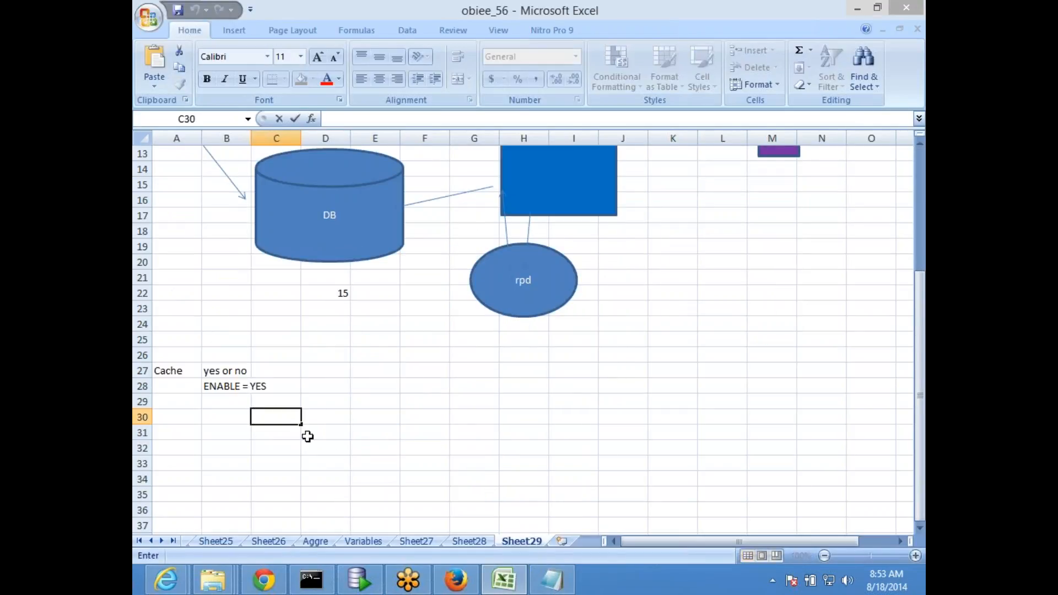
key(ctrl+v)
click(357, 482)
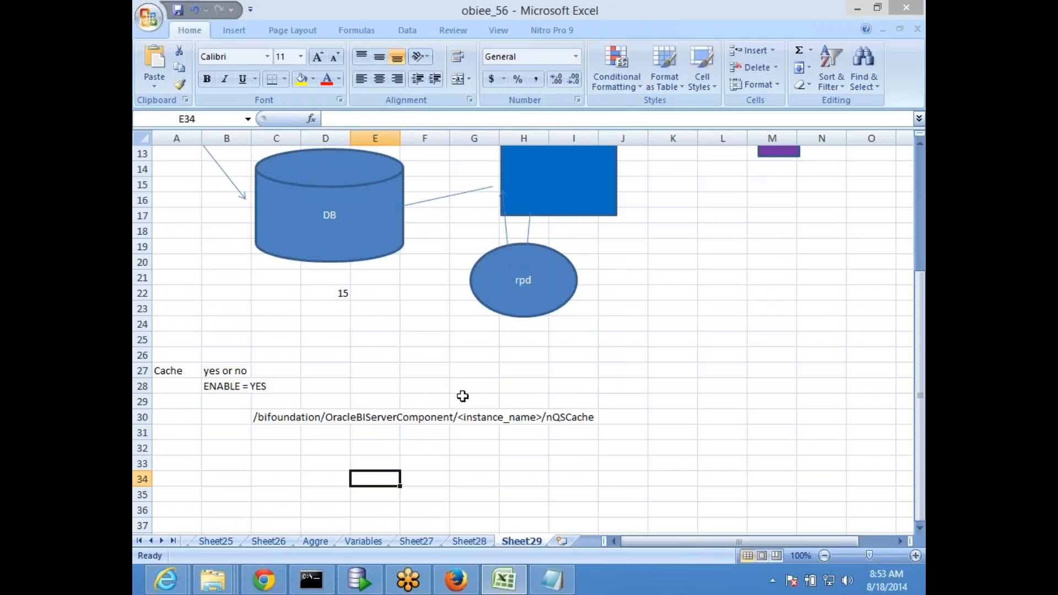
key(alt+Tab)
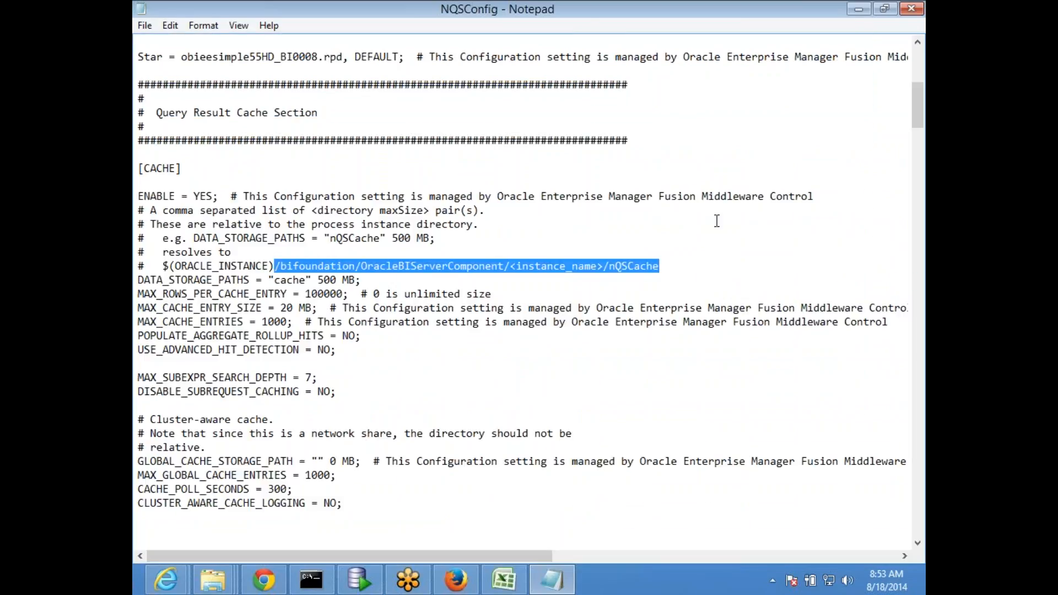
Check coreapplication's status on the Farm_bifoundation_domain Enterprise Manager page in Firefox
click(456, 580)
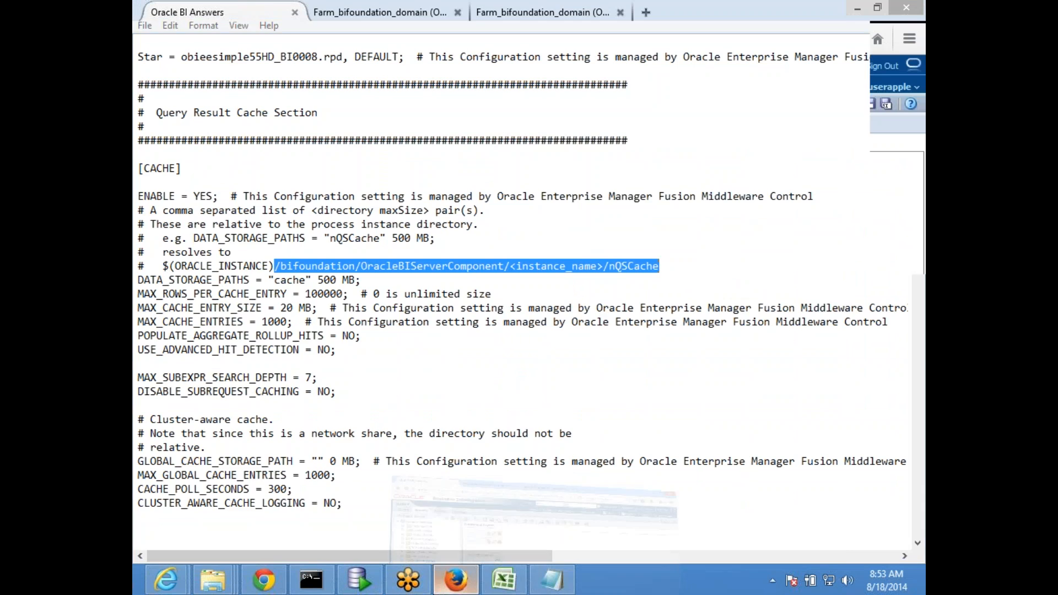
click(378, 11)
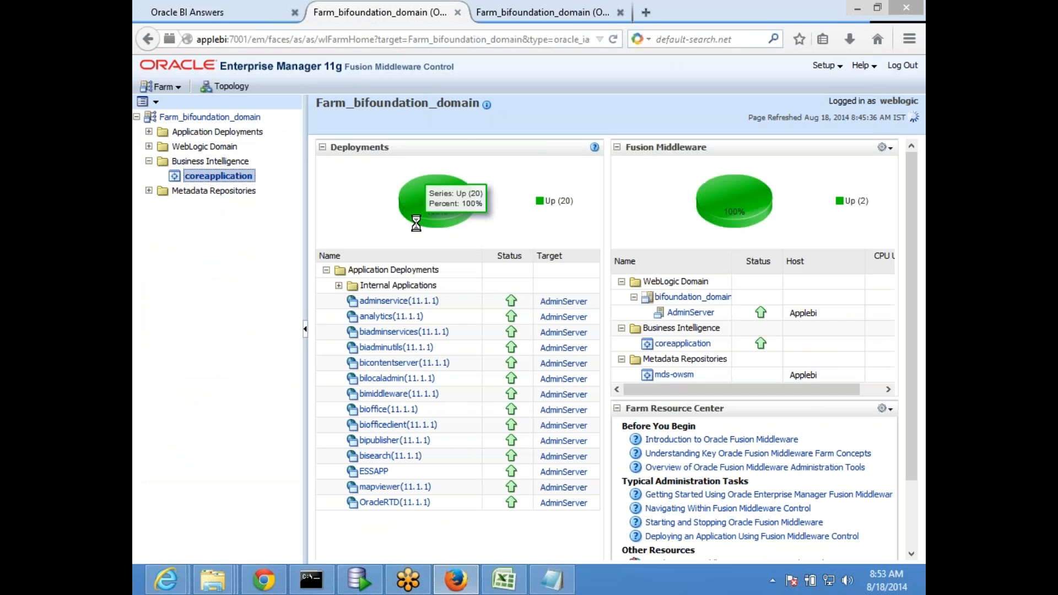
click(510, 12)
click(205, 177)
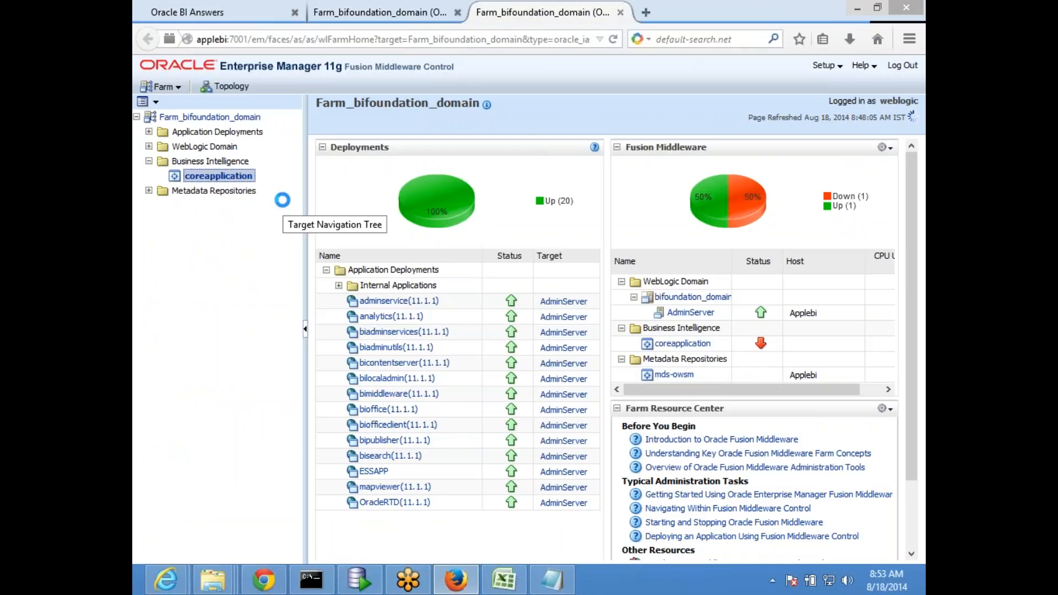
Minimize Chrome and Firefox to get back to the NQSConfig [CACHE] section
click(265, 579)
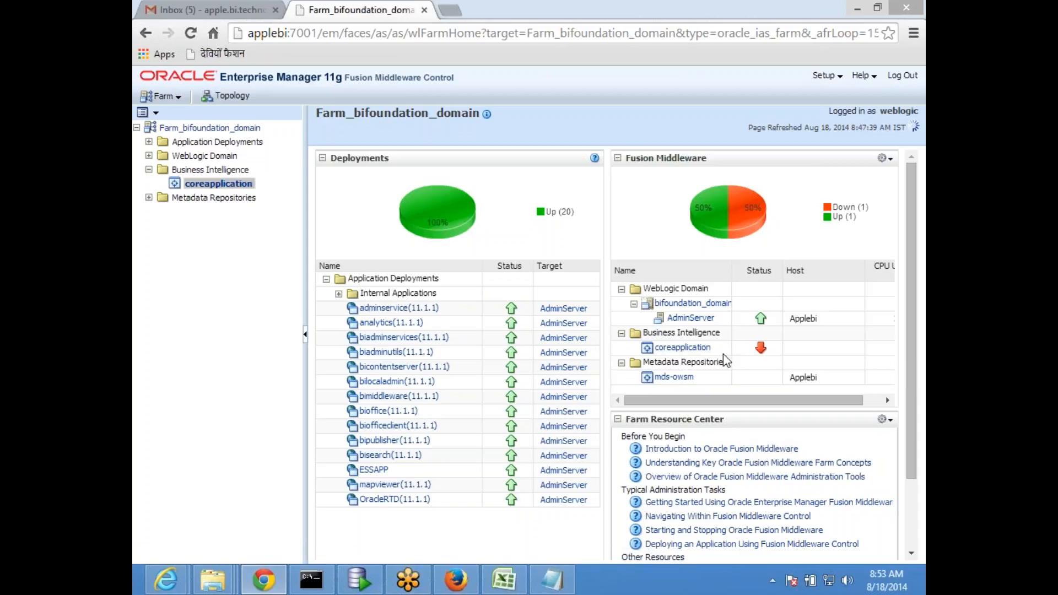
click(857, 8)
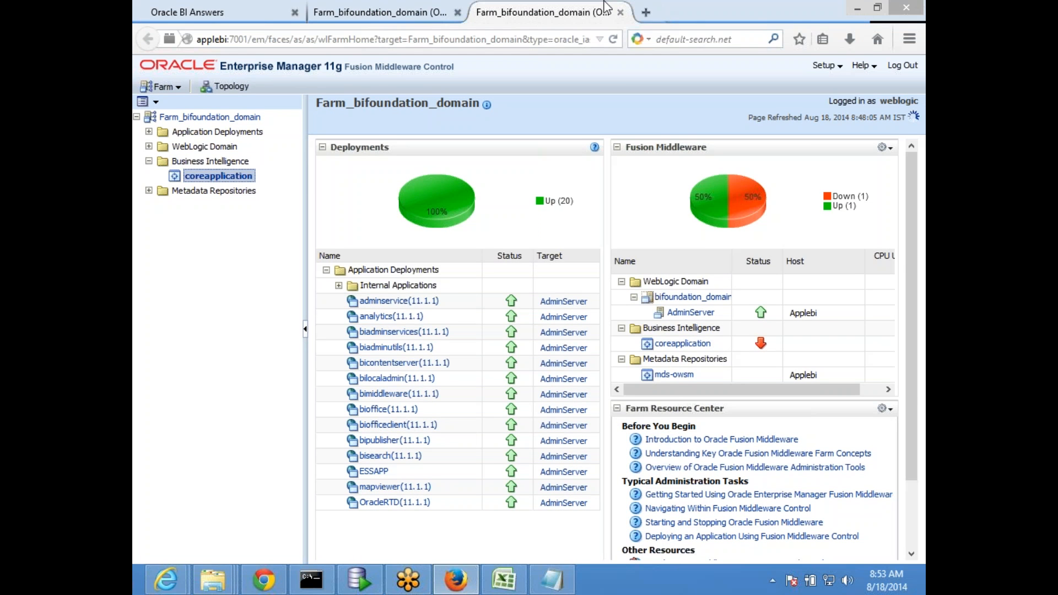
click(858, 7)
click(580, 216)
scroll(580, 216, down, 1)
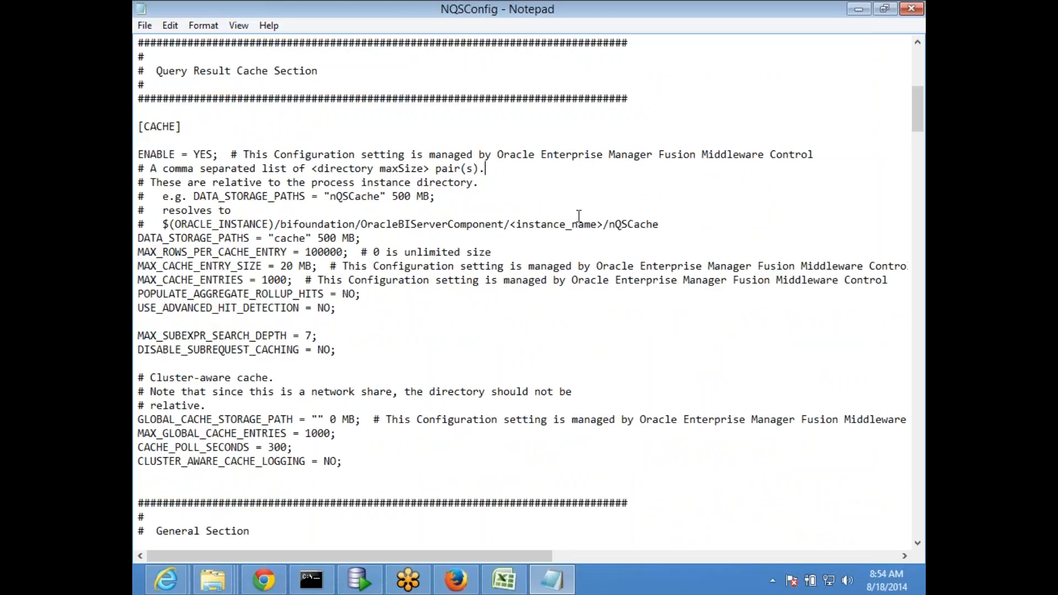
Minimize Notepad to the obiee_56 notes at cell C30 and open File Explorer at Libraries
scroll(580, 156, up, 2)
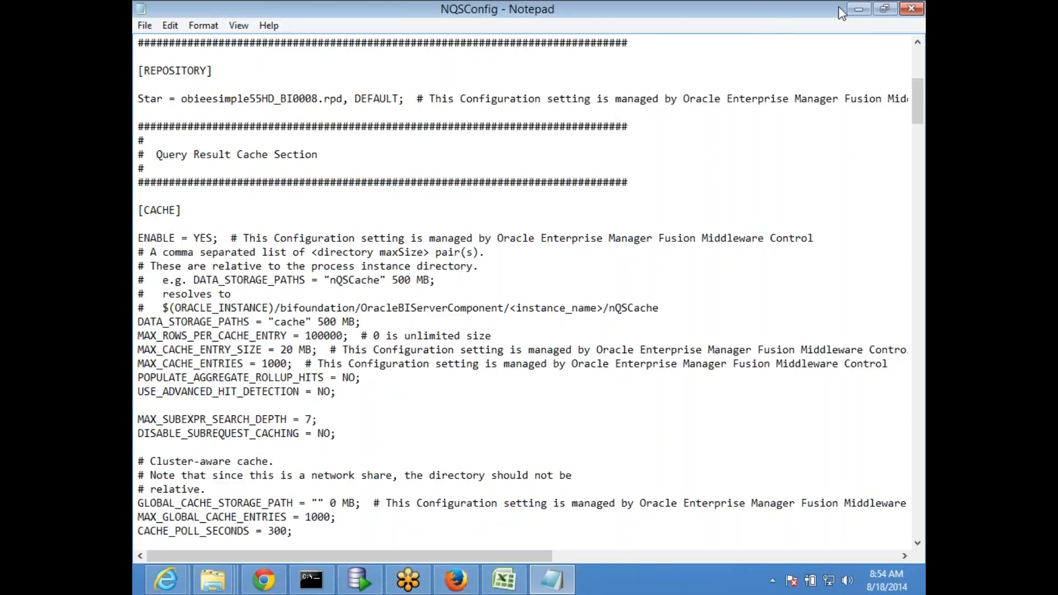
click(859, 9)
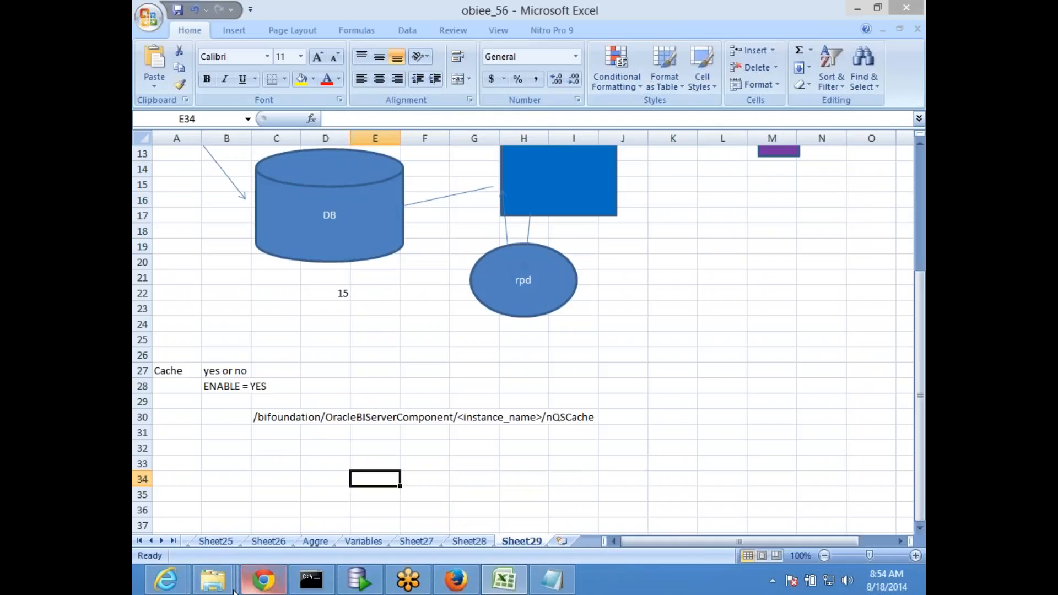
mouse_move(212, 580)
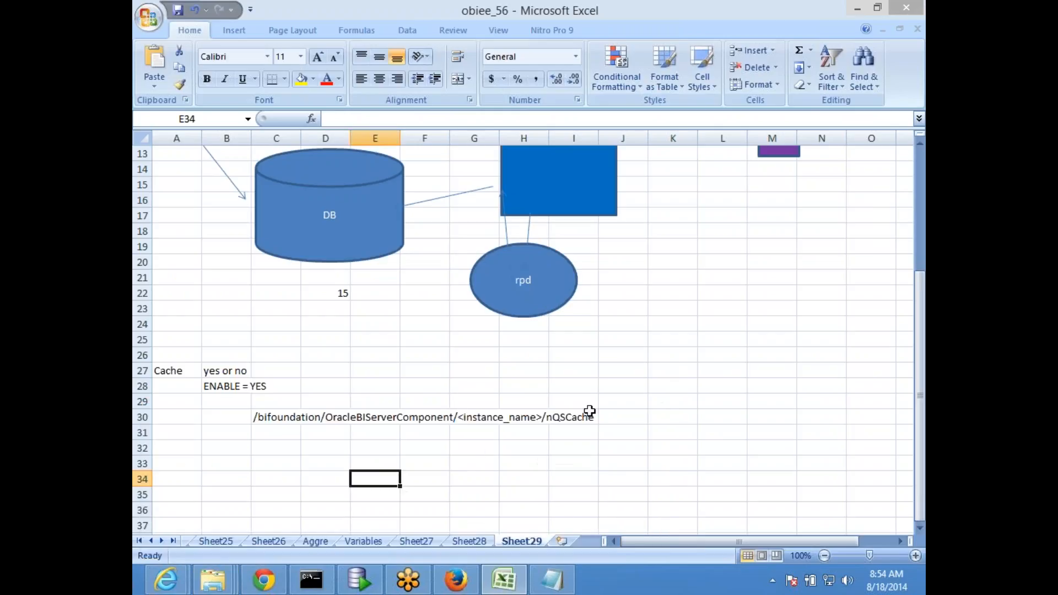
click(267, 417)
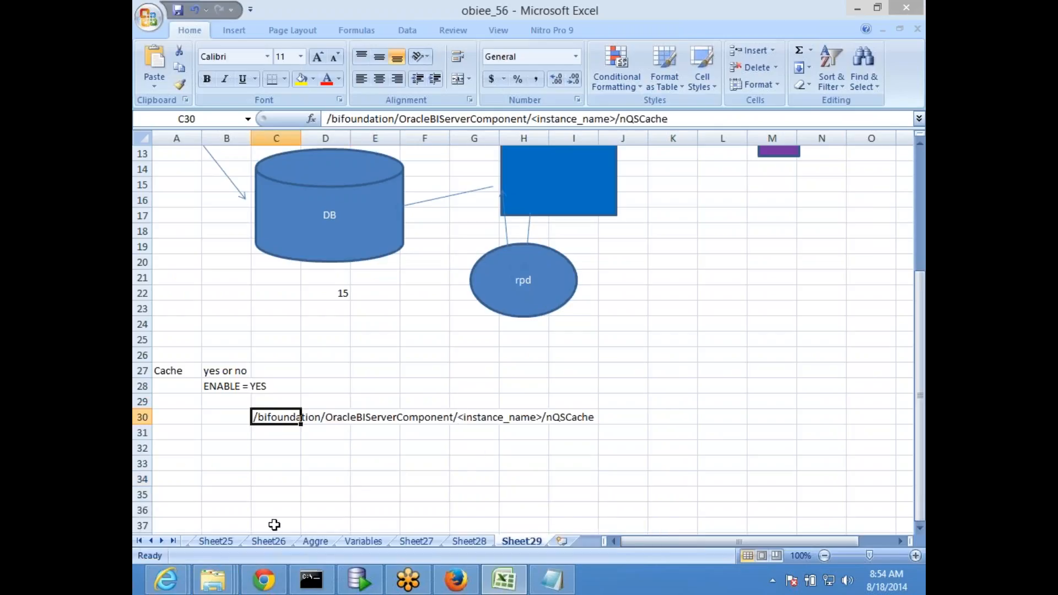
right_click(213, 580)
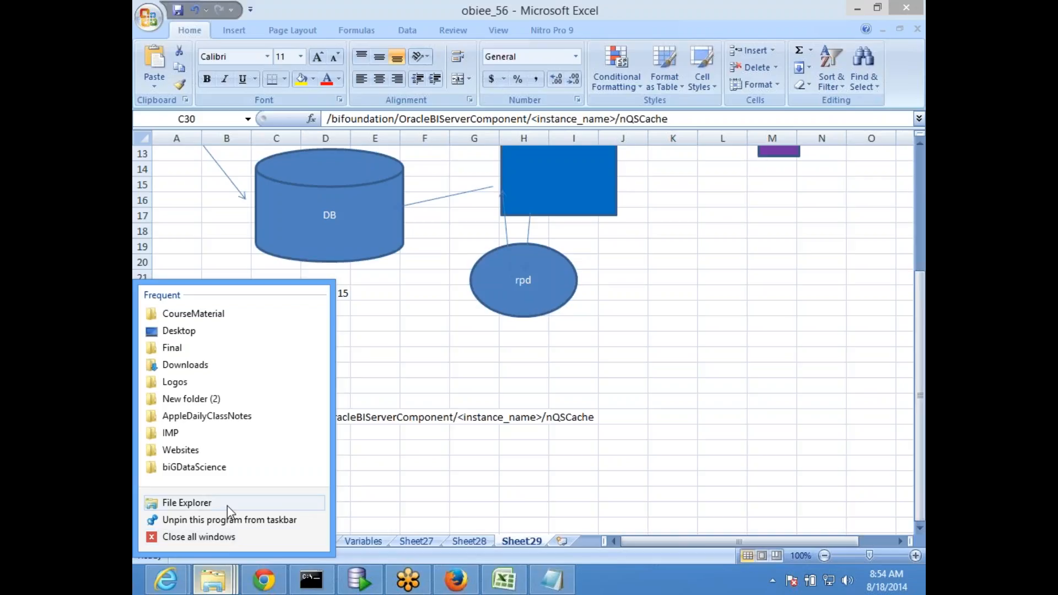
click(228, 504)
Browse C: > Obiee_middleware > instances > instance1 > bifoundation > OracleBIServerComponent > coreapplication_obis1 > cache
click(268, 323)
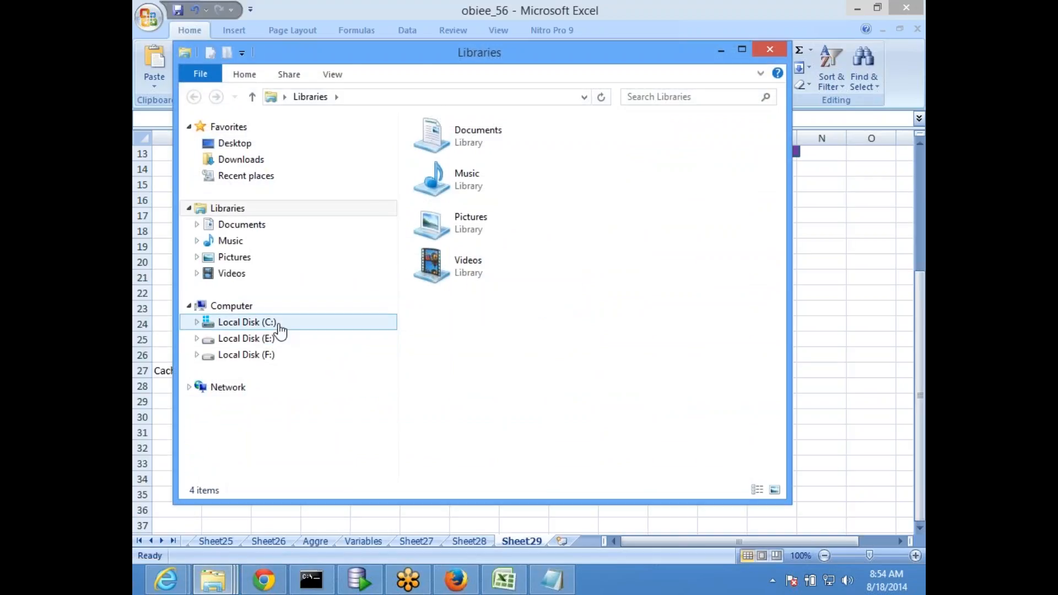
double_click(480, 208)
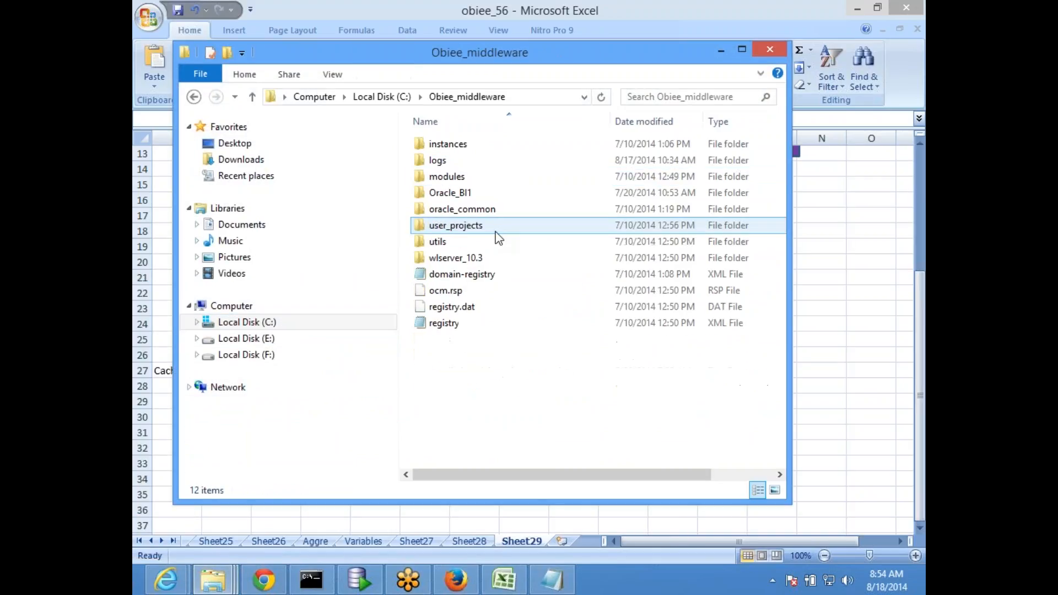
double_click(480, 146)
double_click(468, 142)
double_click(475, 54)
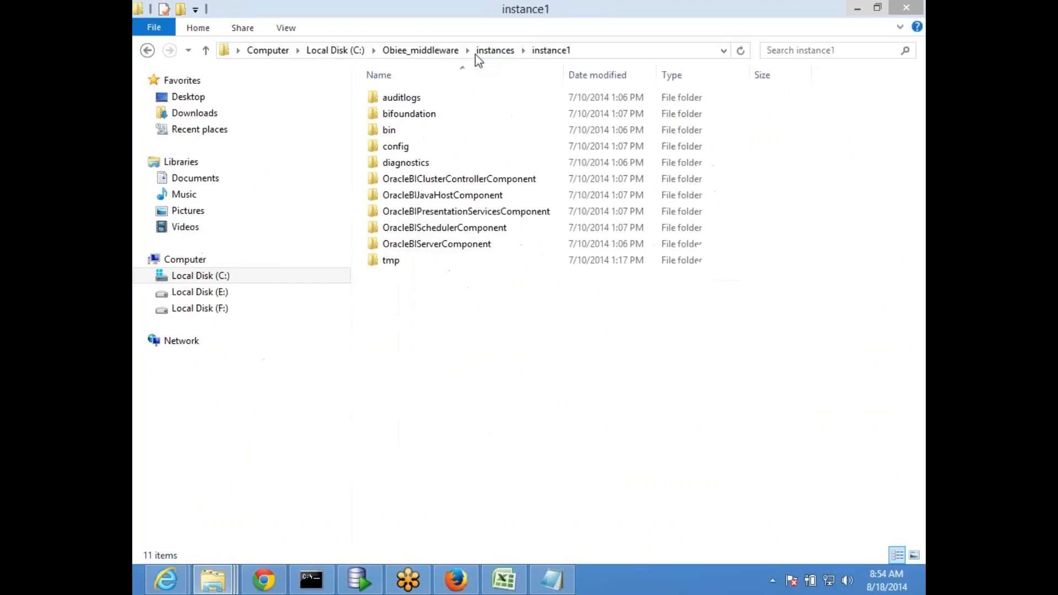
click(458, 114)
double_click(457, 113)
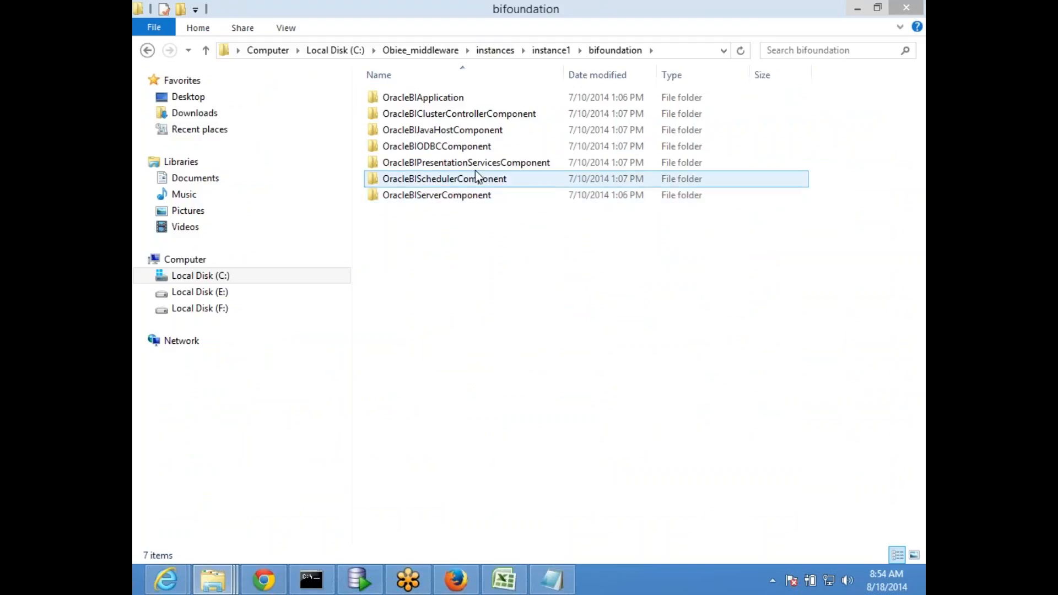
double_click(479, 198)
double_click(455, 99)
double_click(447, 115)
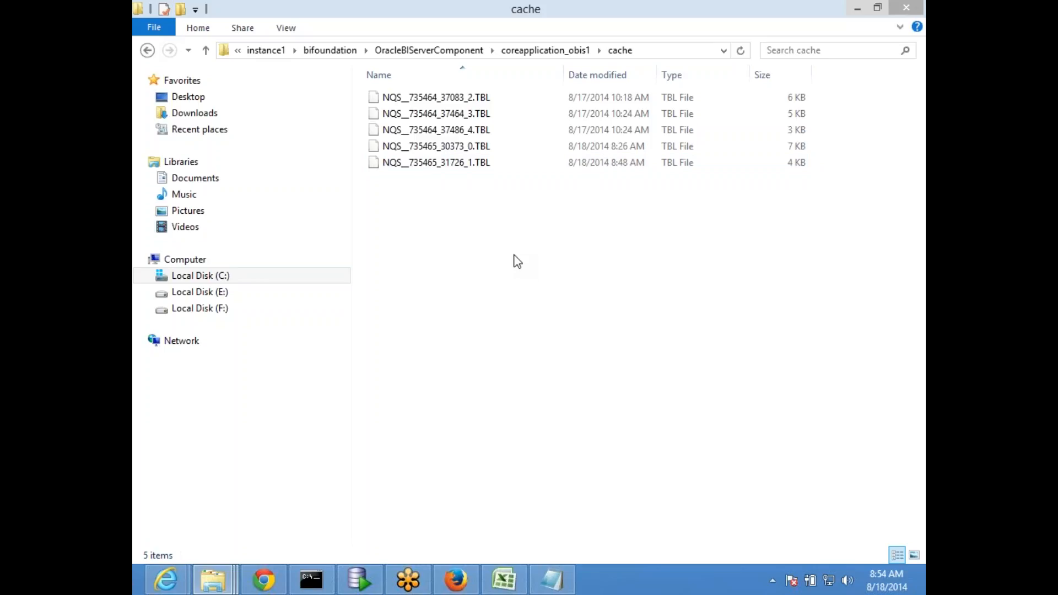
Inspect the NQS .TBL cache files such as NQS_735465_30373_0.TBL, then minimize the folder
click(479, 149)
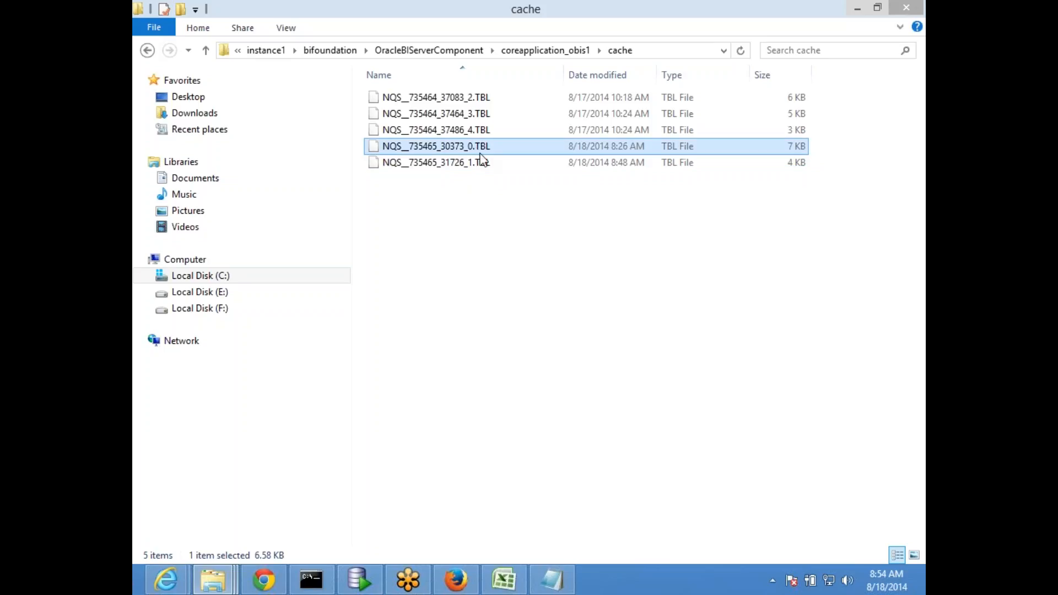
click(471, 165)
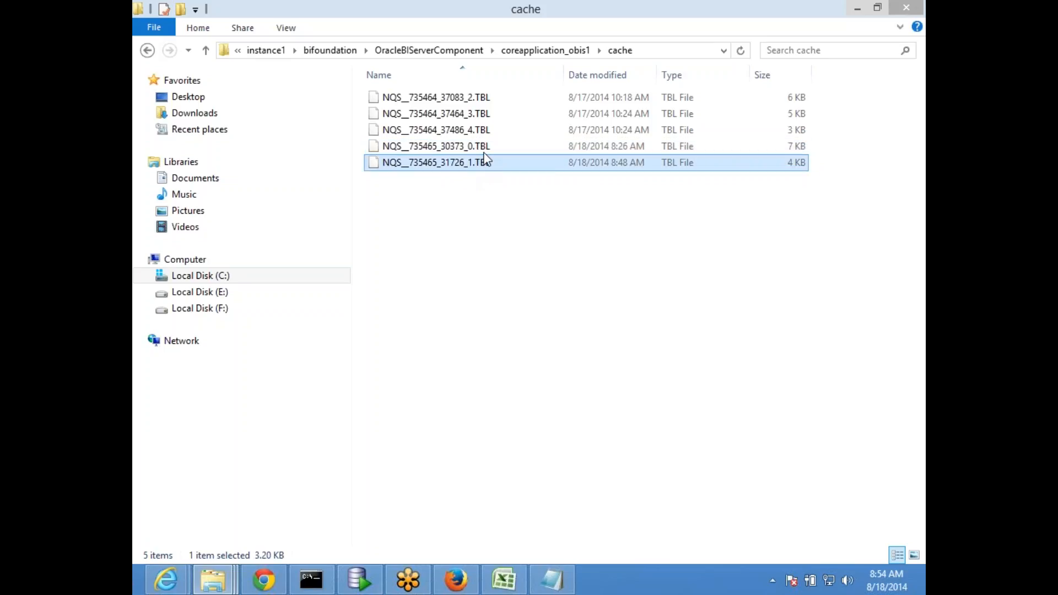
click(480, 147)
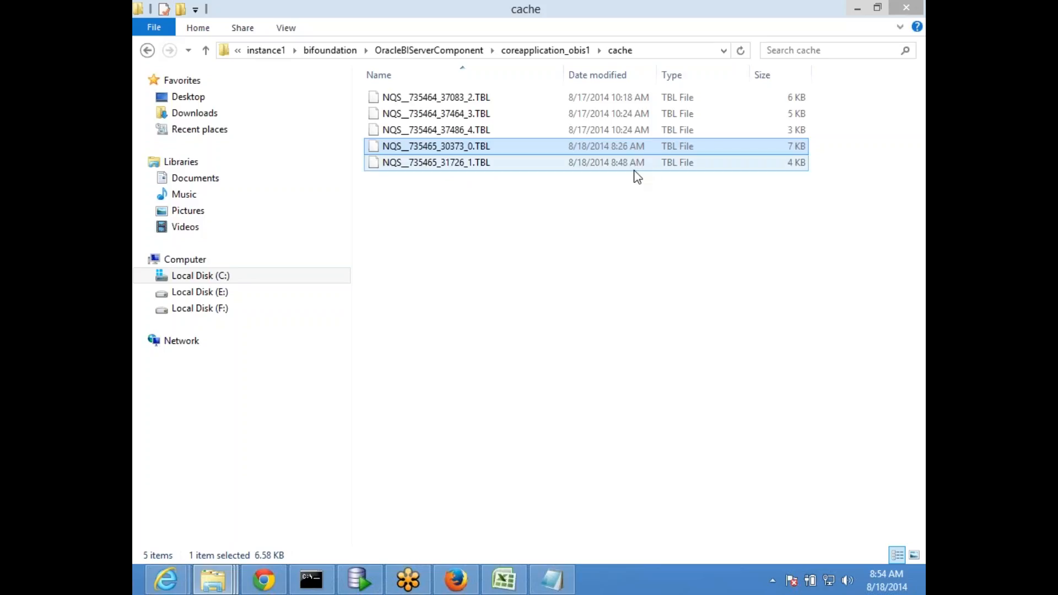
click(463, 168)
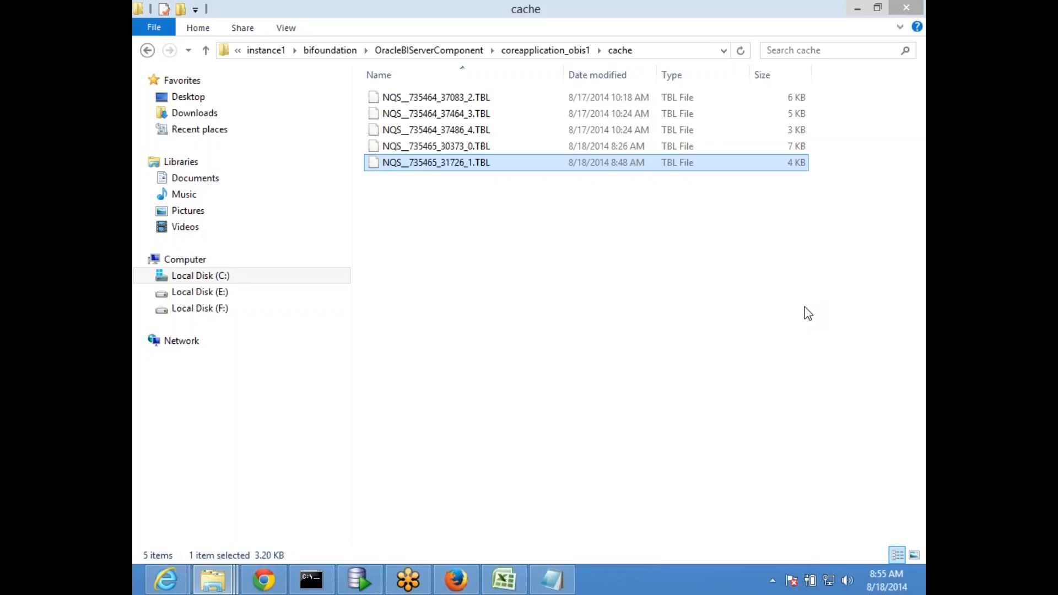
click(923, 231)
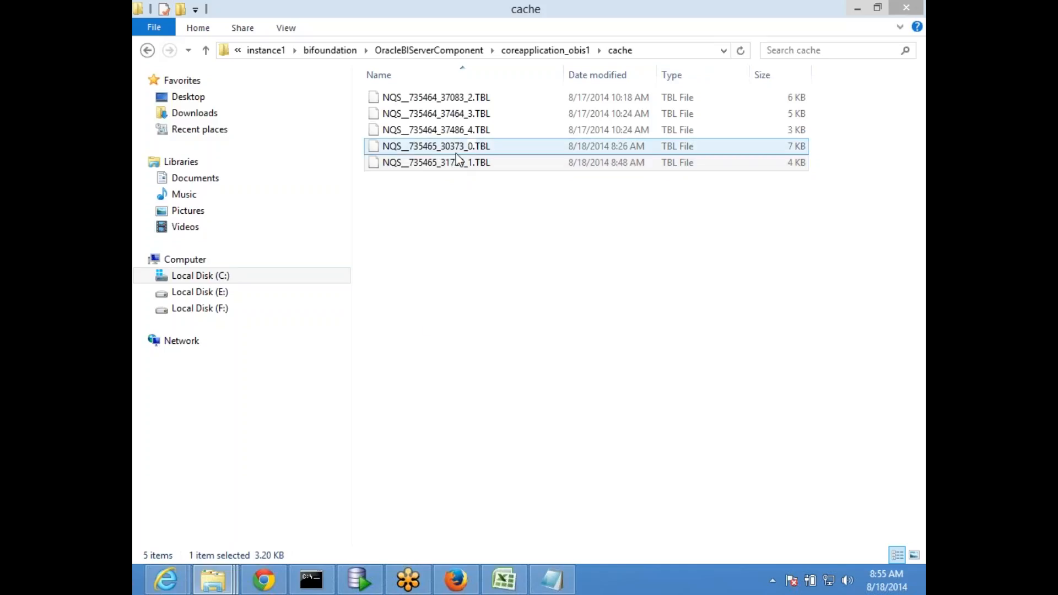
click(466, 164)
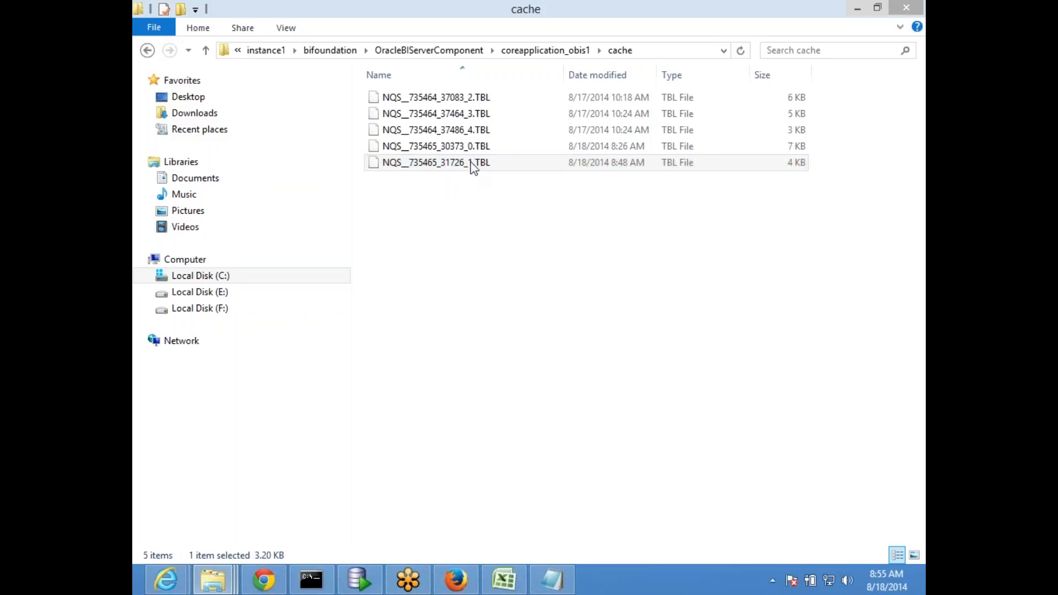
click(858, 9)
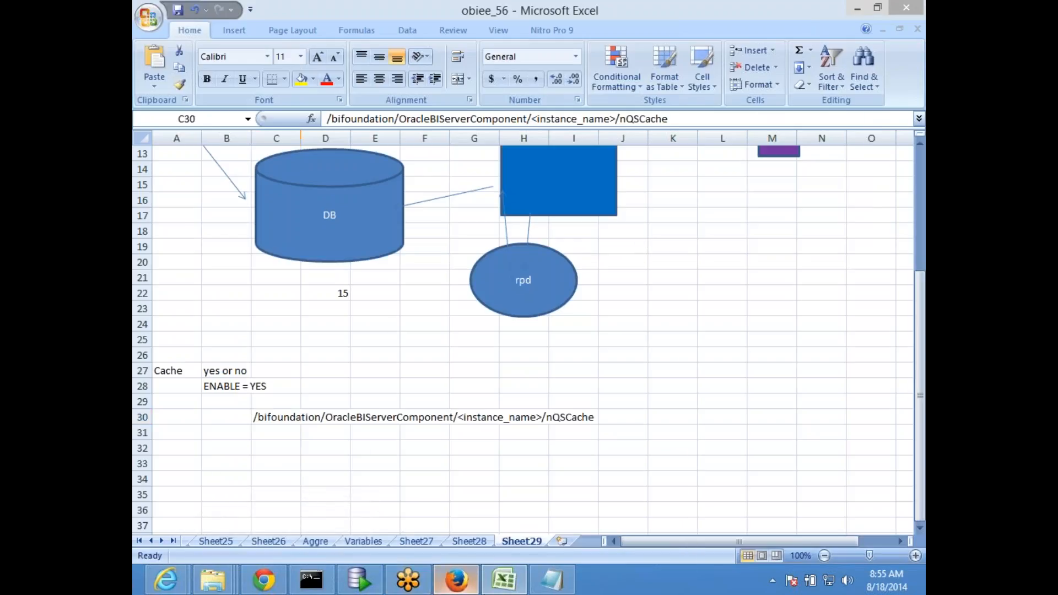
click(456, 583)
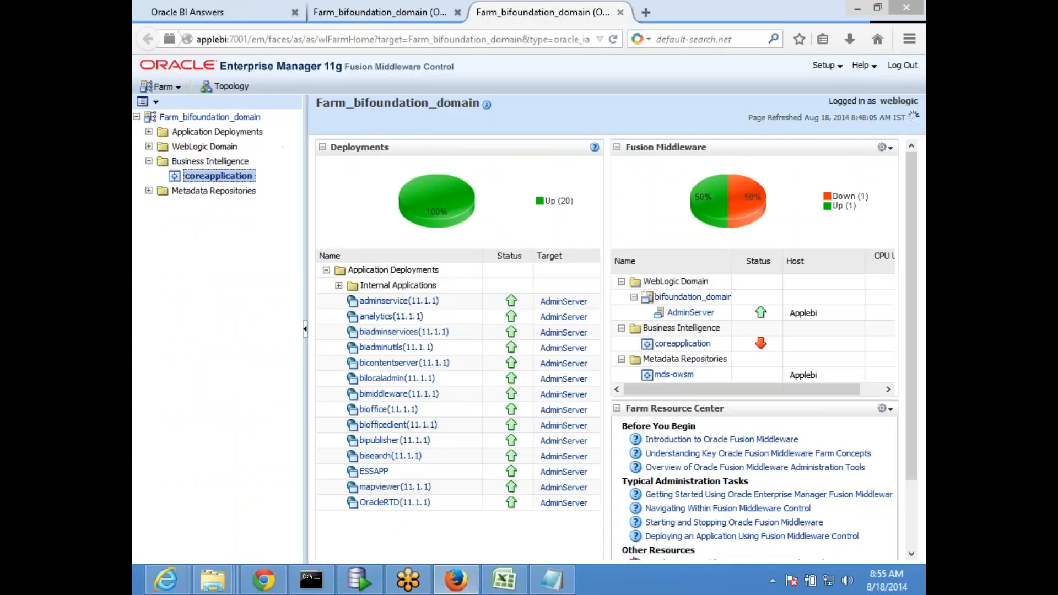
Start a new analysis on the Revenue Analysis subject area, discarding the current one
click(231, 14)
click(738, 88)
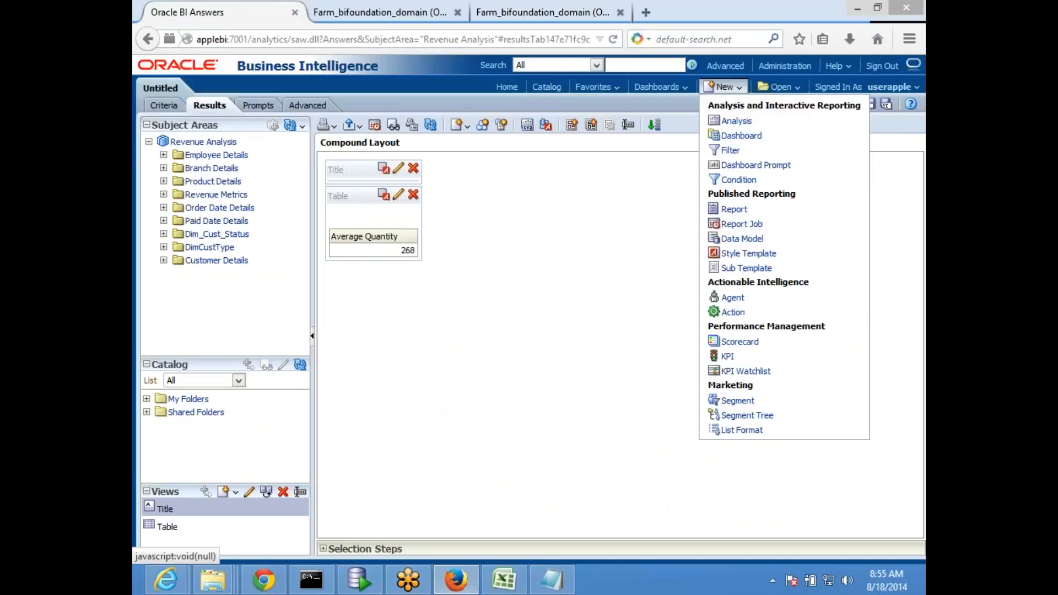
click(728, 121)
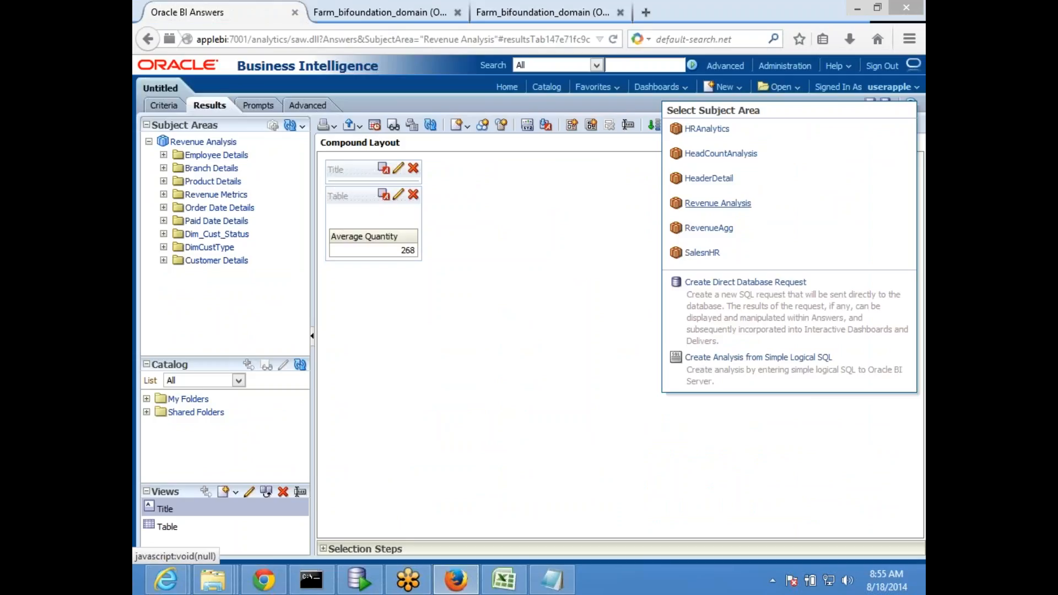
click(716, 203)
click(627, 274)
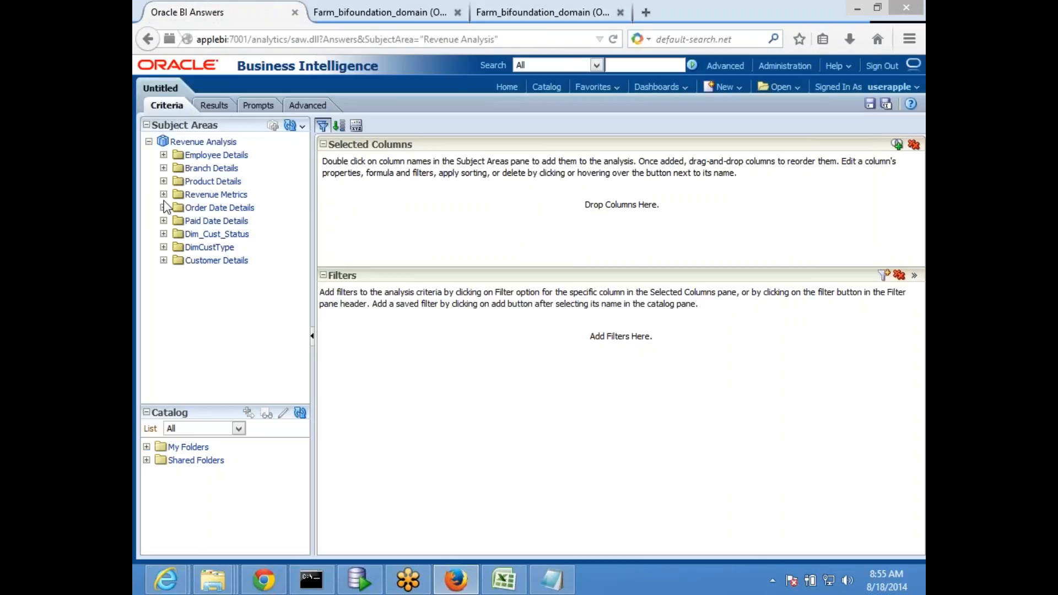
Add COMPANY, Sum Quantity and DEPARTMENT columns to the analysis
click(163, 169)
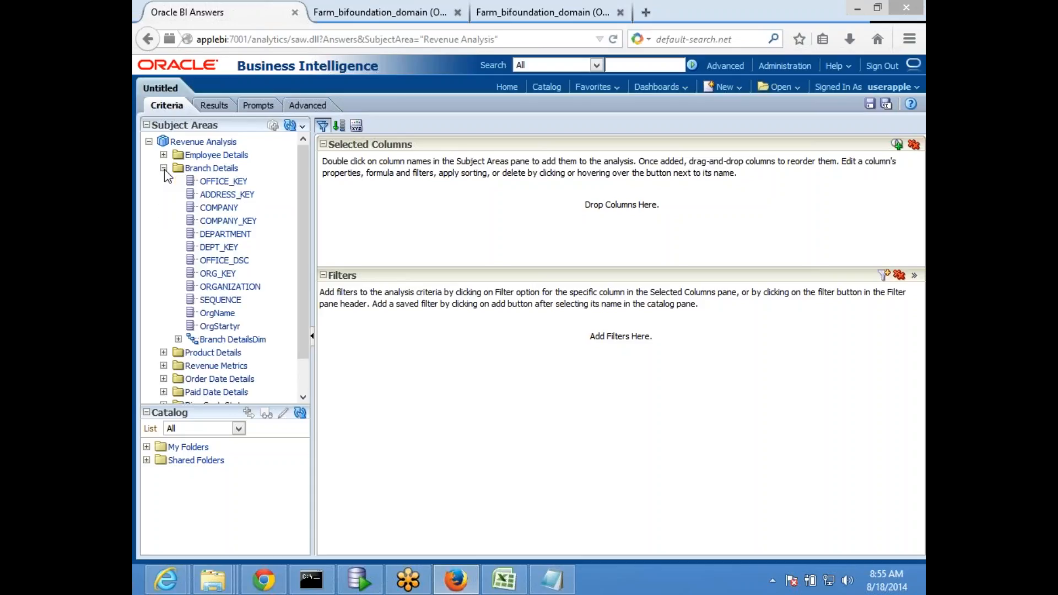
double_click(220, 208)
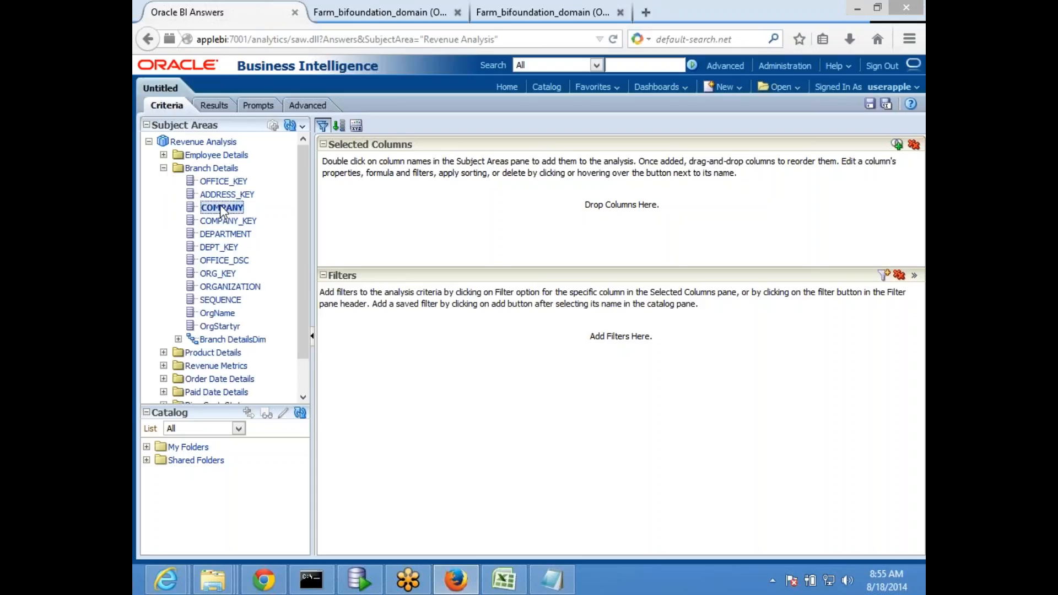
click(163, 168)
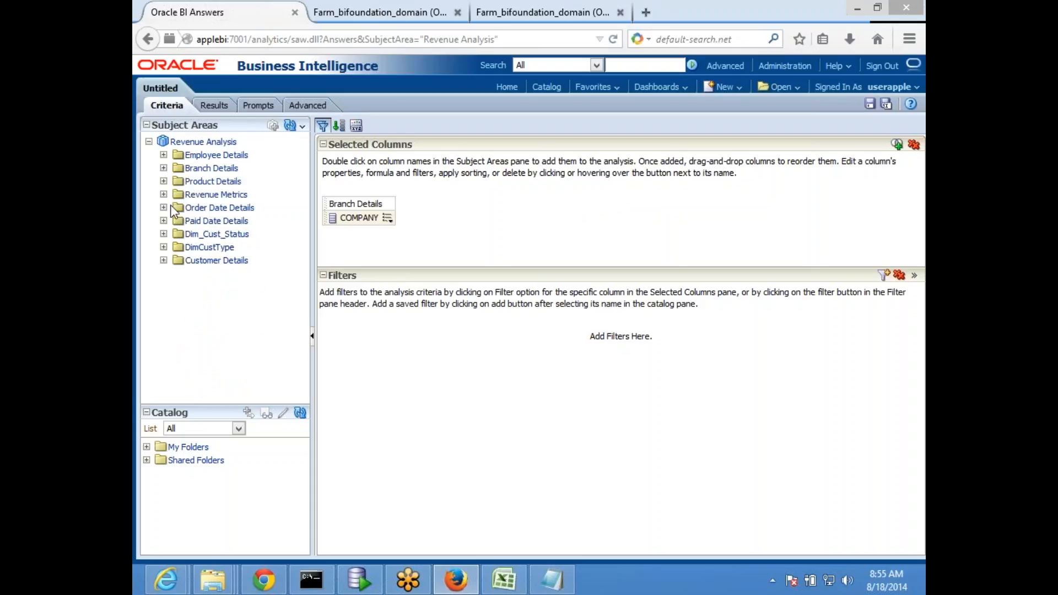
click(164, 194)
scroll(228, 366, down, 3)
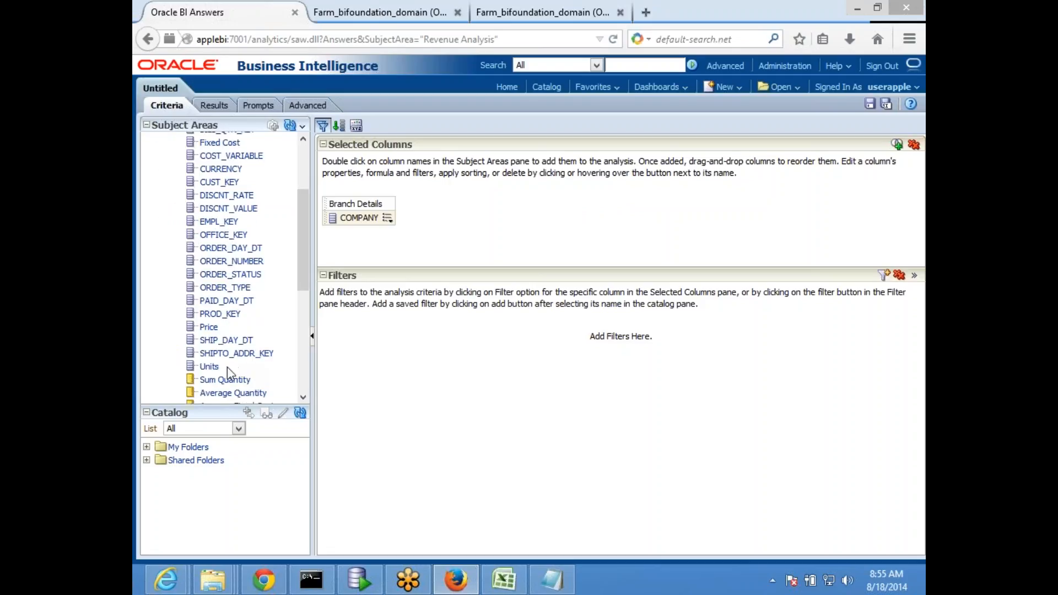
double_click(220, 381)
scroll(251, 230, down, 3)
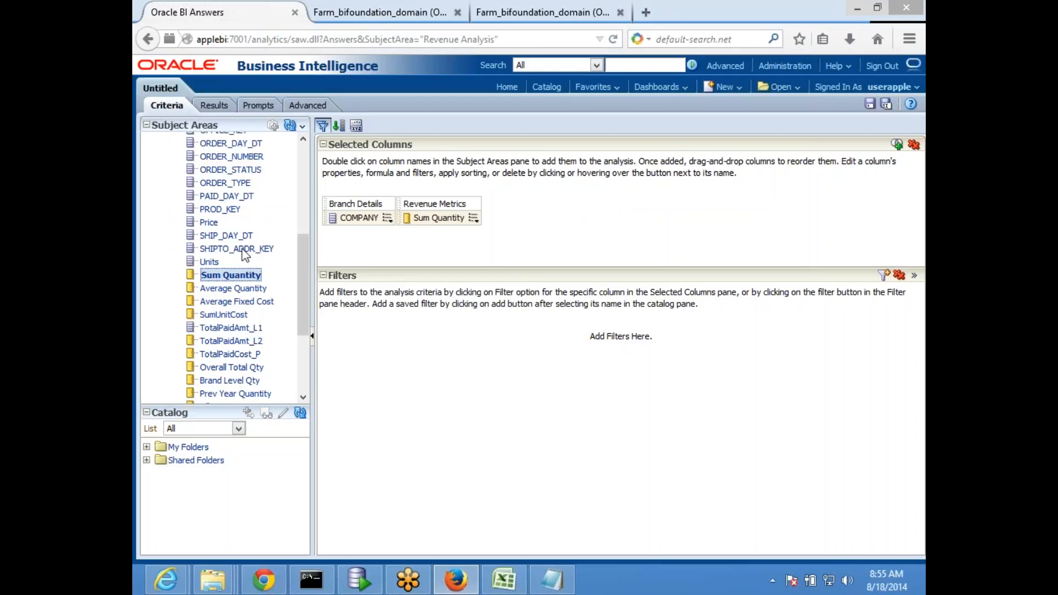
scroll(246, 254, up, 4)
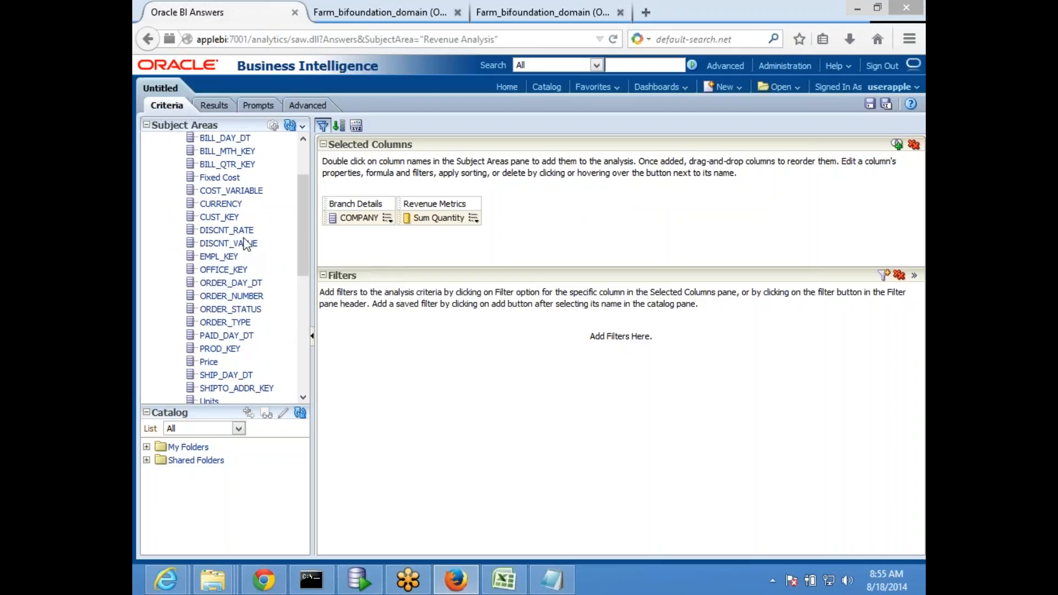
scroll(248, 251, up, 2)
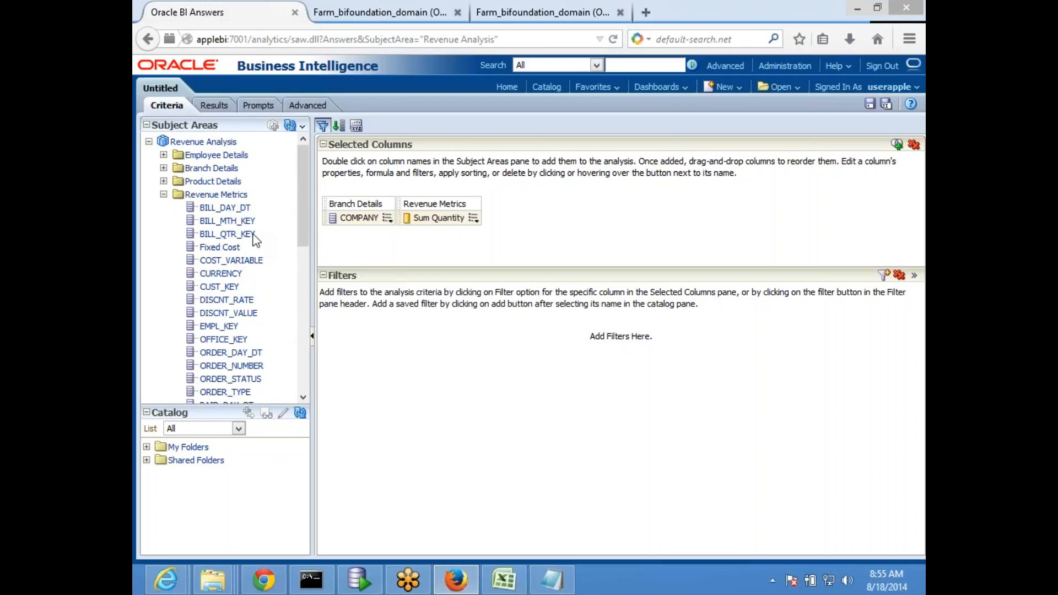
click(164, 168)
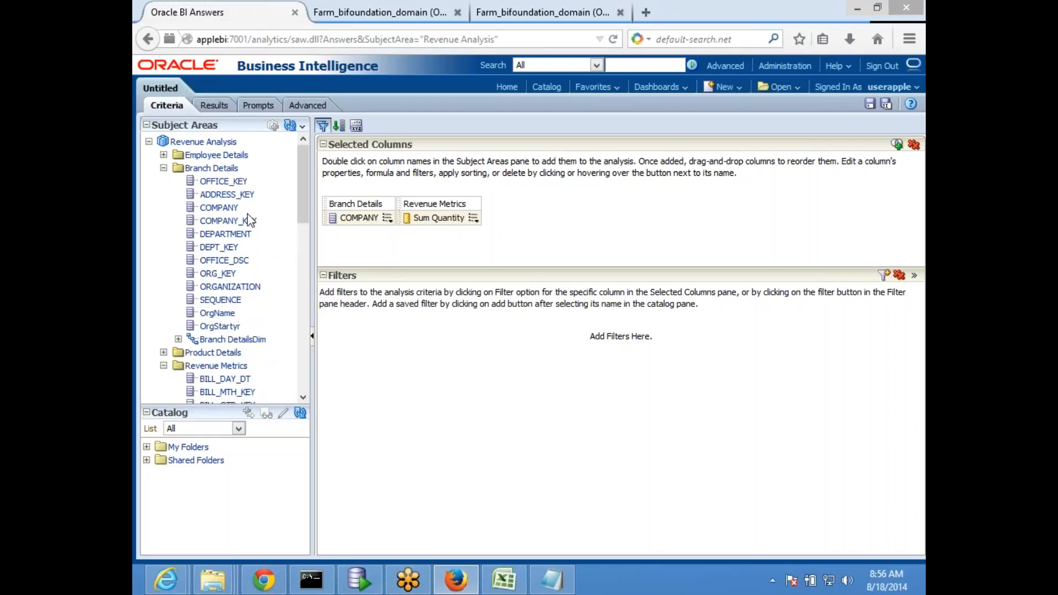
double_click(225, 233)
Show the results table of the COMPANY, DEPARTMENT and Sum Quantity analysis
click(211, 105)
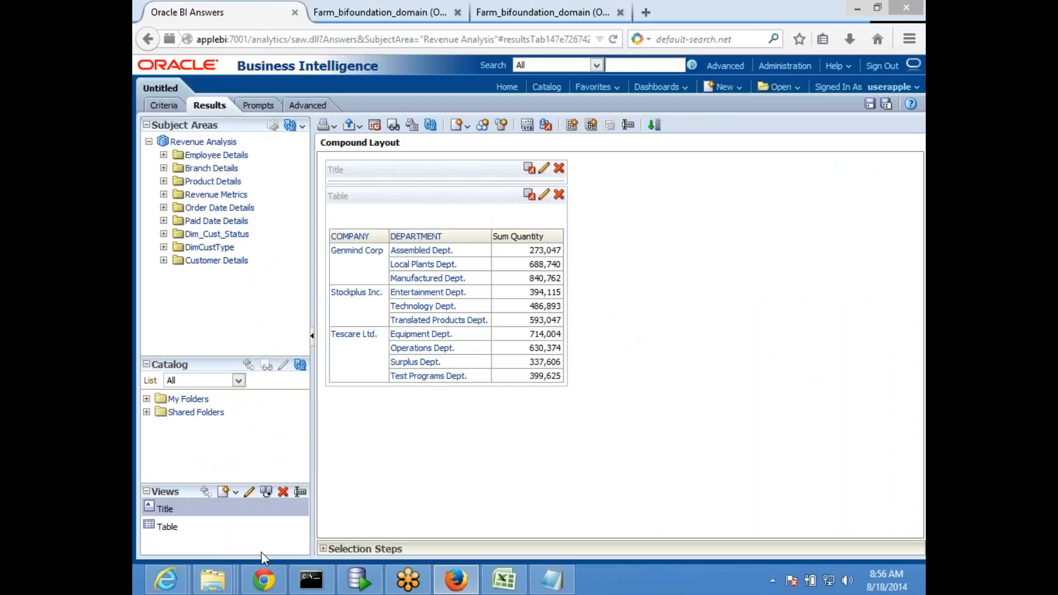
mouse_move(224, 580)
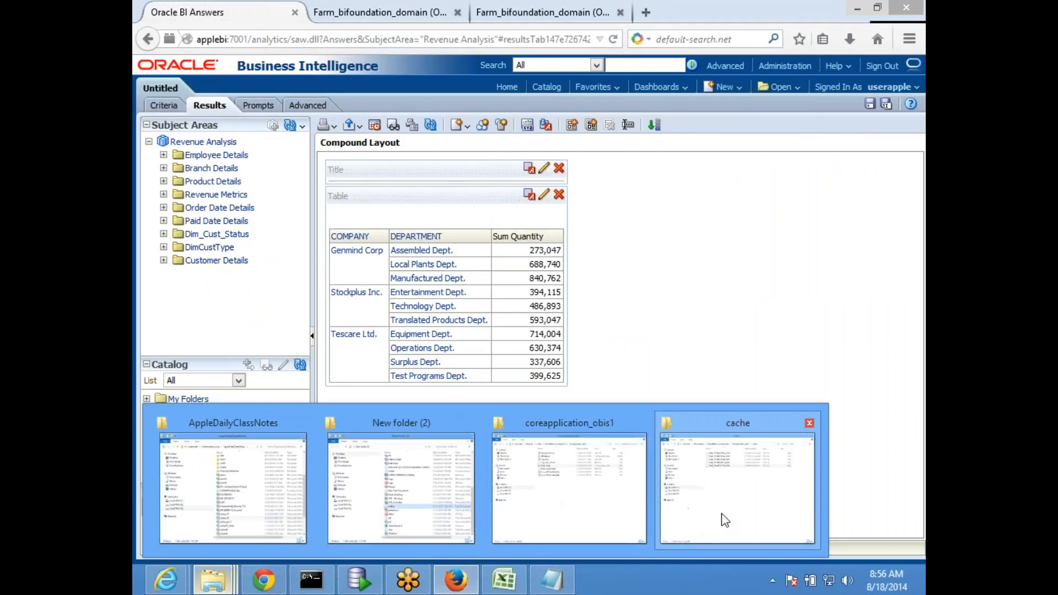
click(722, 520)
click(605, 368)
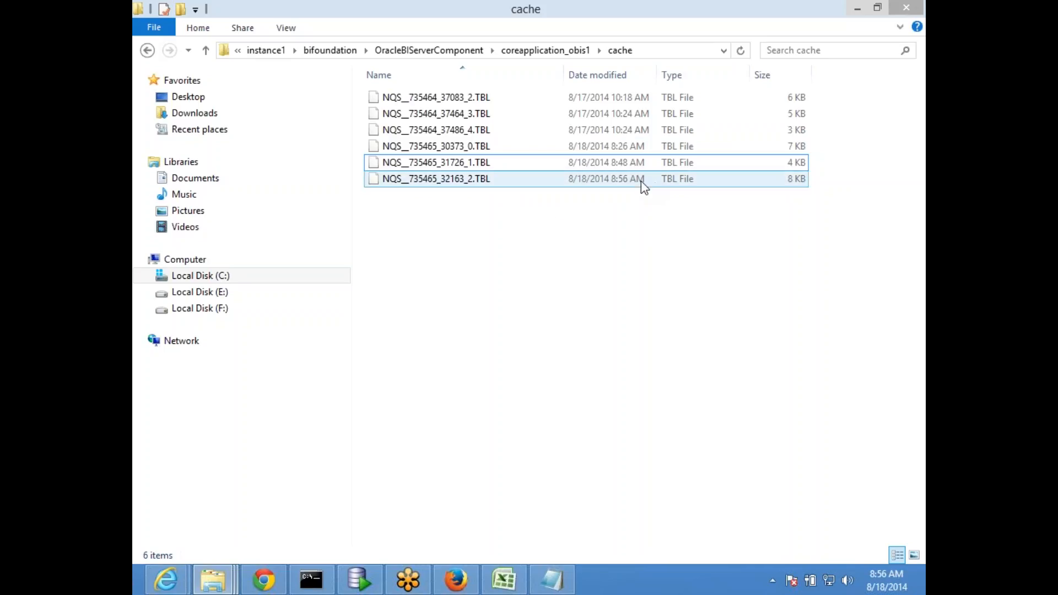
click(464, 178)
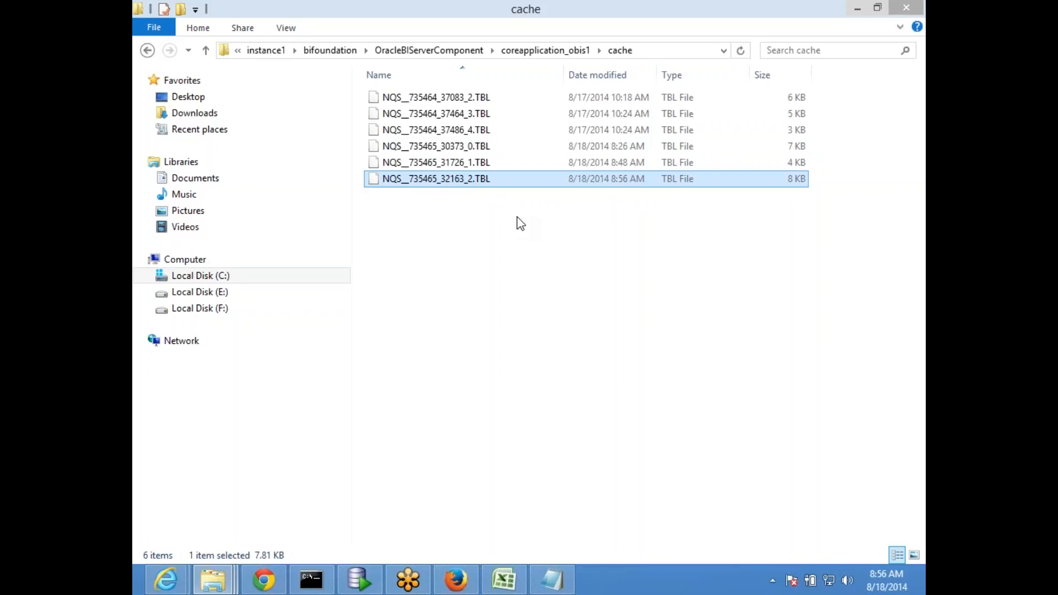
click(456, 582)
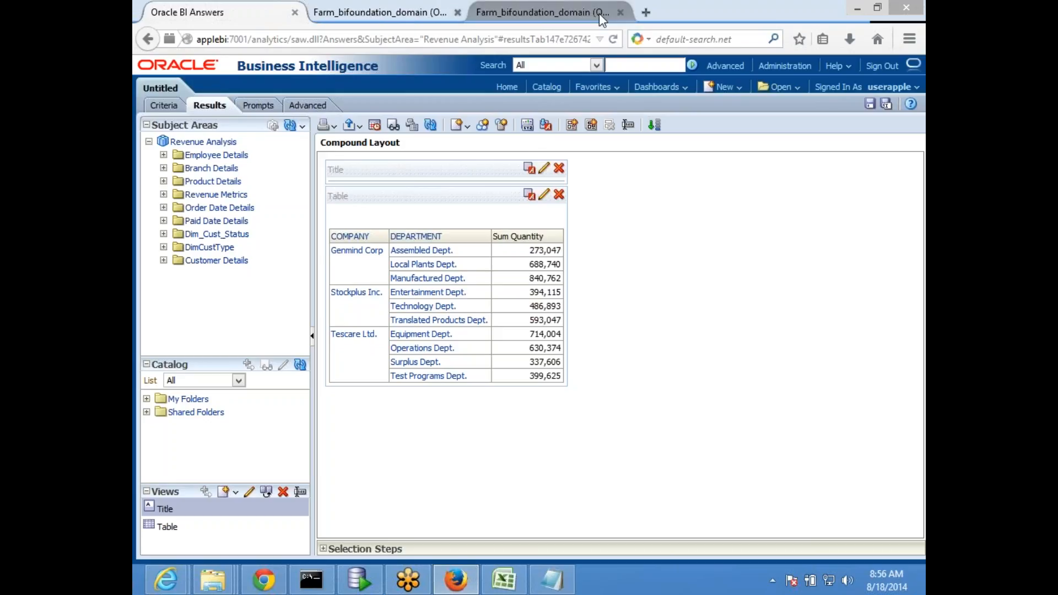
Load the BI address in a new Firefox tab and create a Revenue Analysis analysis with Branch Details expanded
click(646, 12)
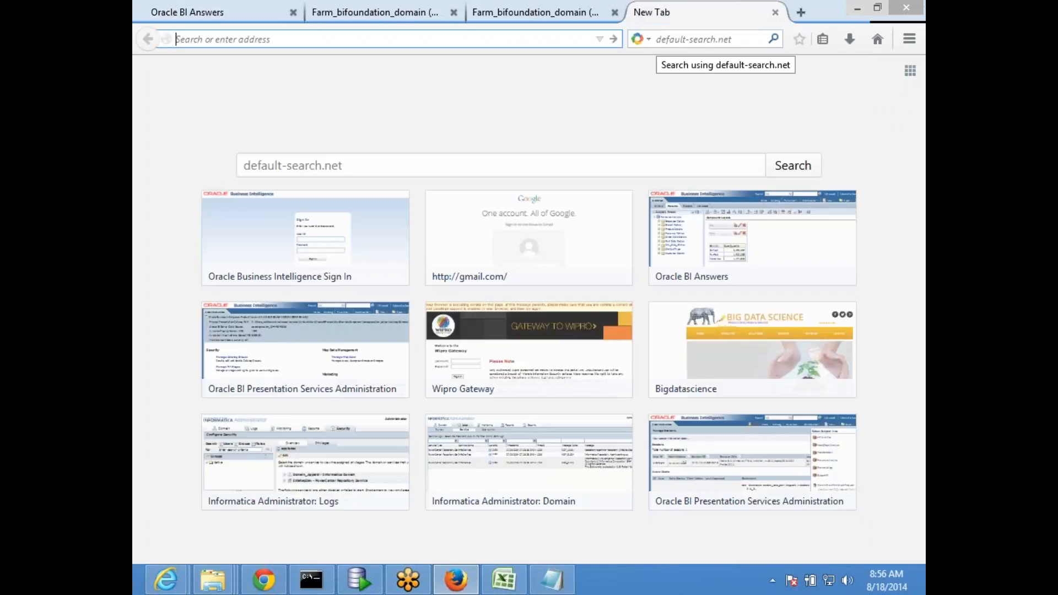
text(applebi:7001/analytics/)
key(Return)
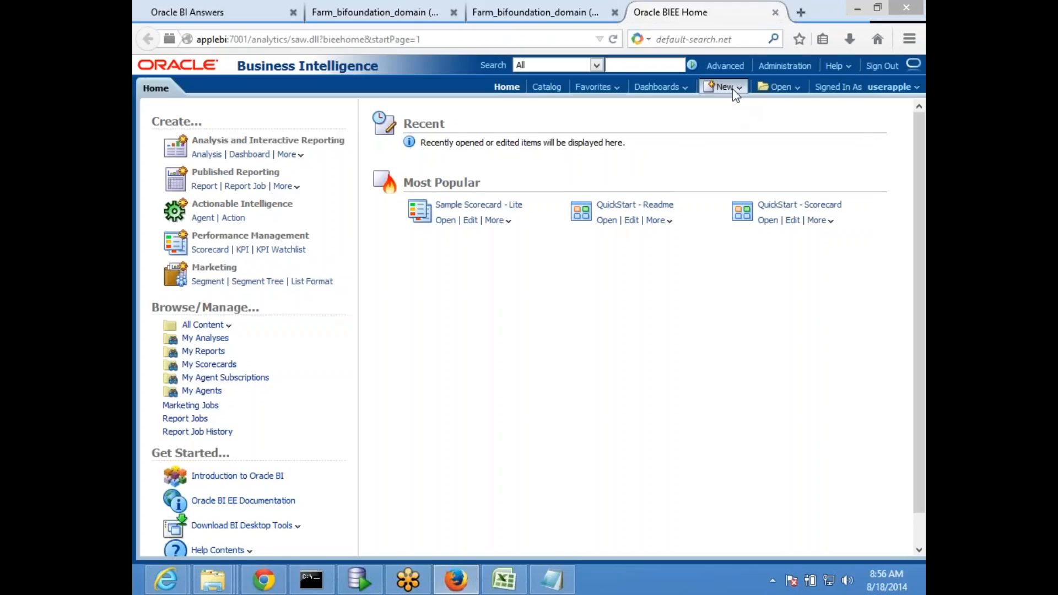
click(723, 86)
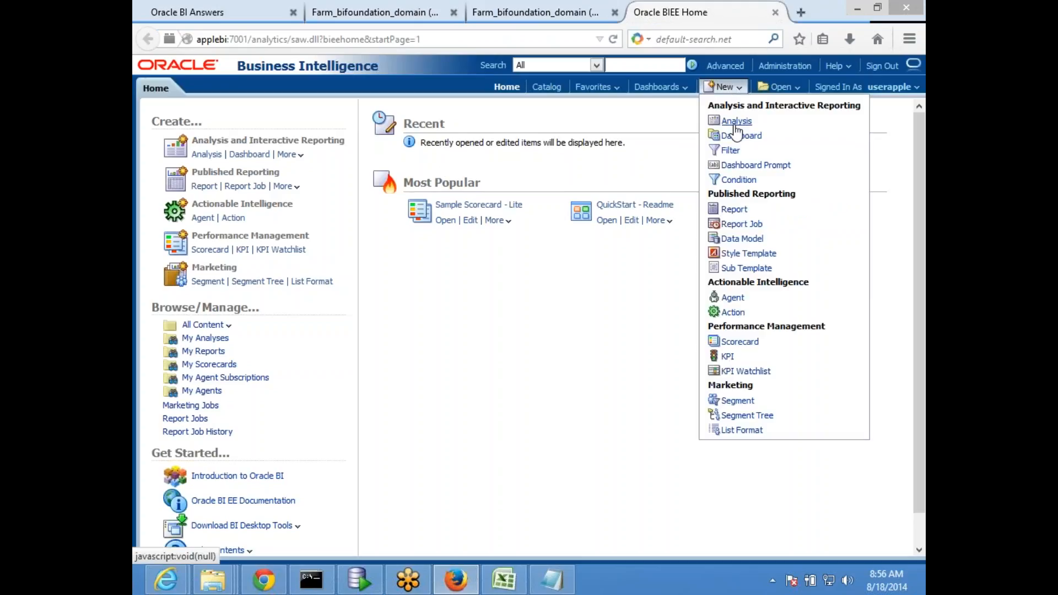
click(736, 121)
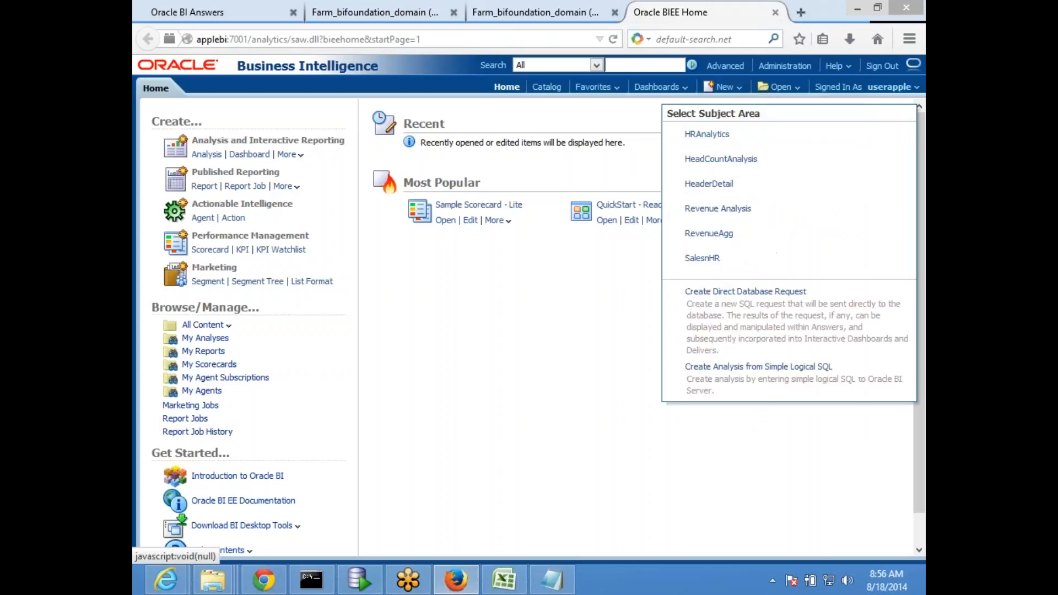
click(716, 208)
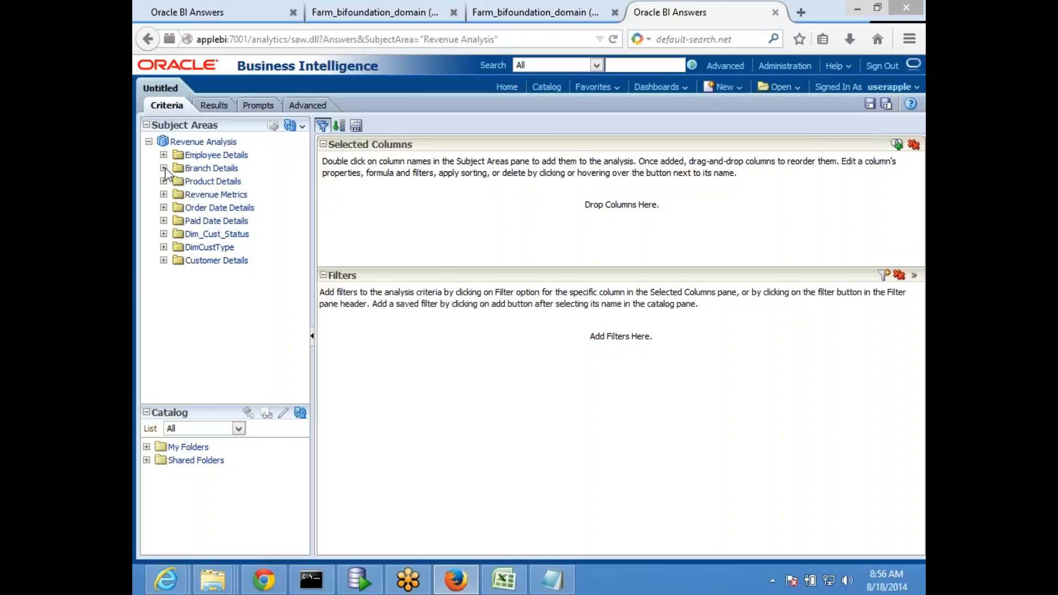
click(164, 168)
click(226, 183)
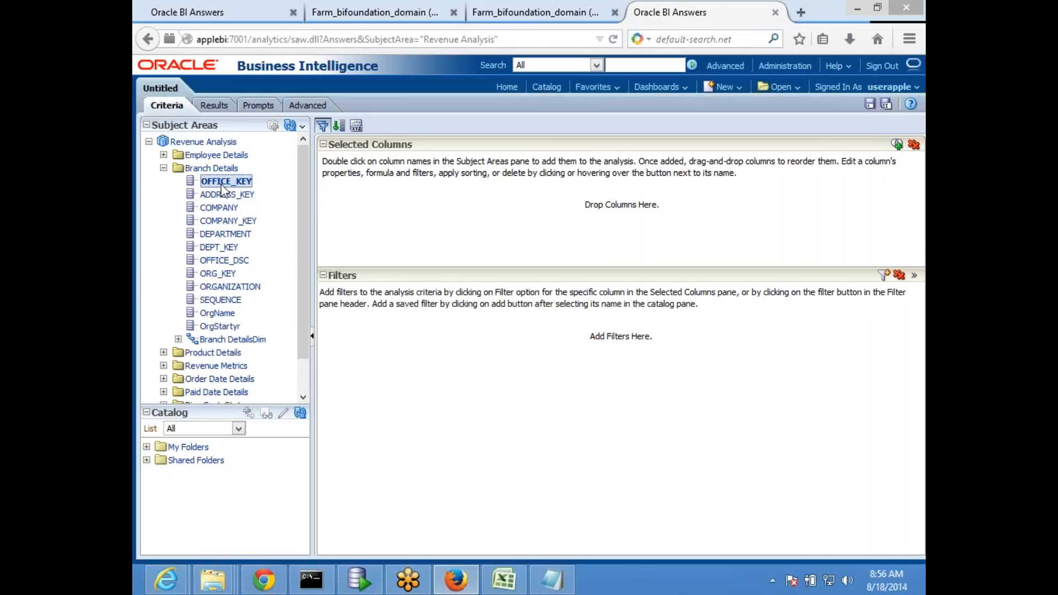
Add COMPANY, DEPARTMENT and Sum Quantity columns to the new analysis
double_click(225, 210)
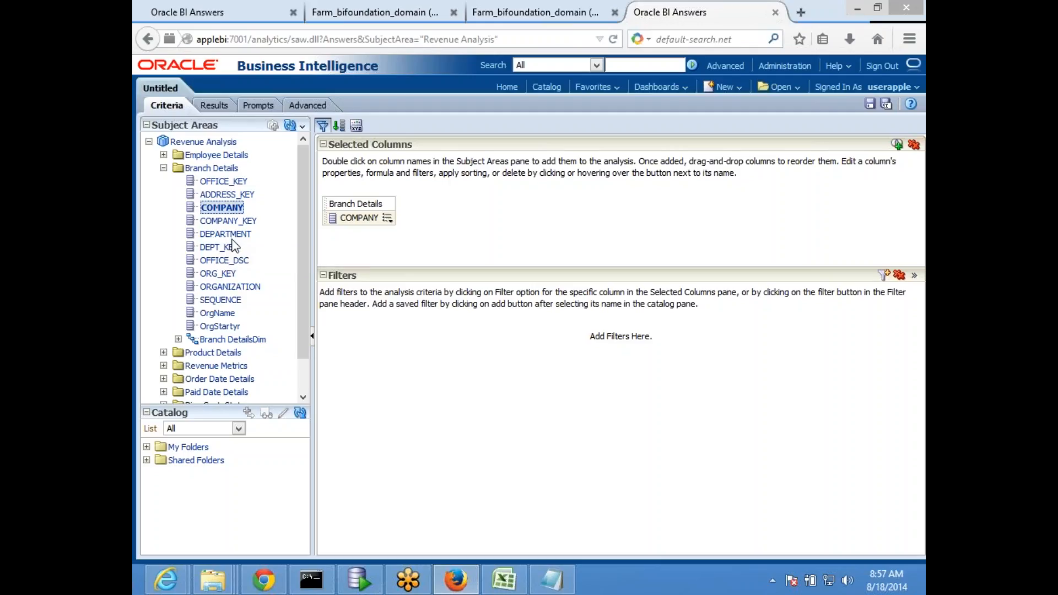
double_click(231, 235)
scroll(239, 324, down, 1)
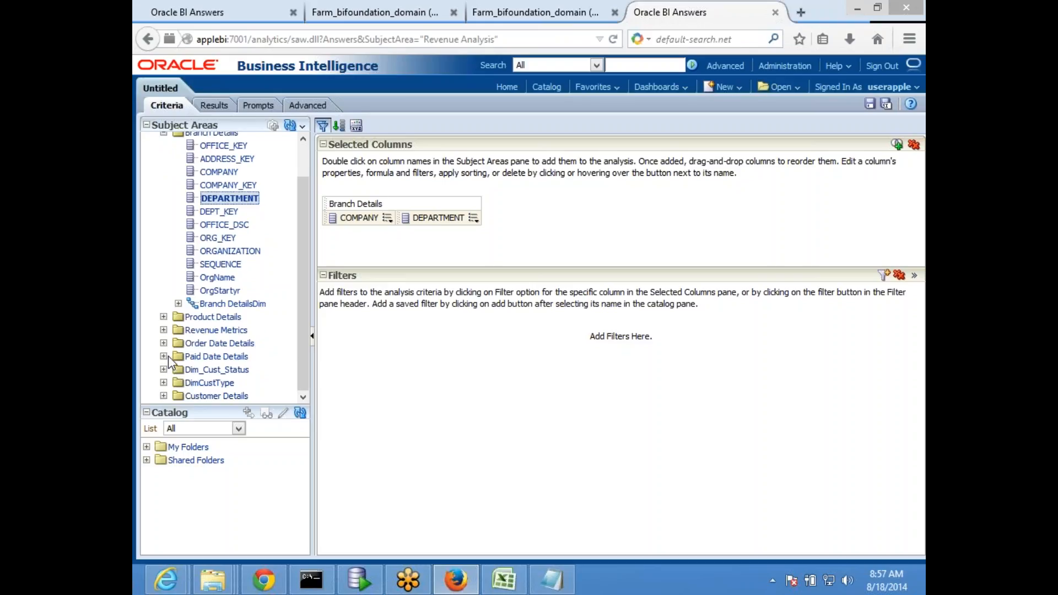
click(164, 330)
scroll(220, 366, down, 5)
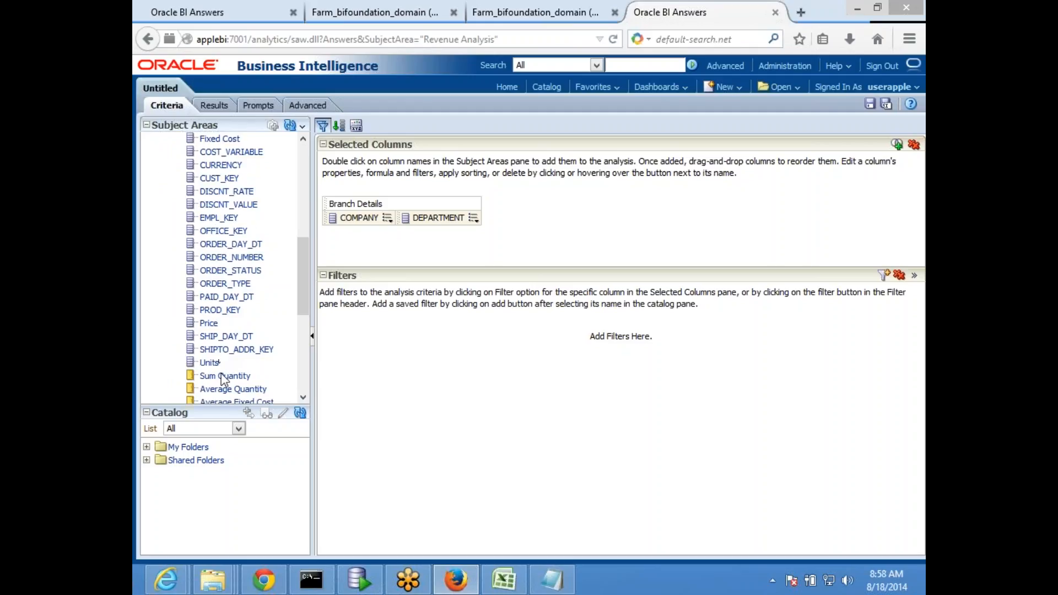
scroll(223, 381, down, 1)
double_click(231, 343)
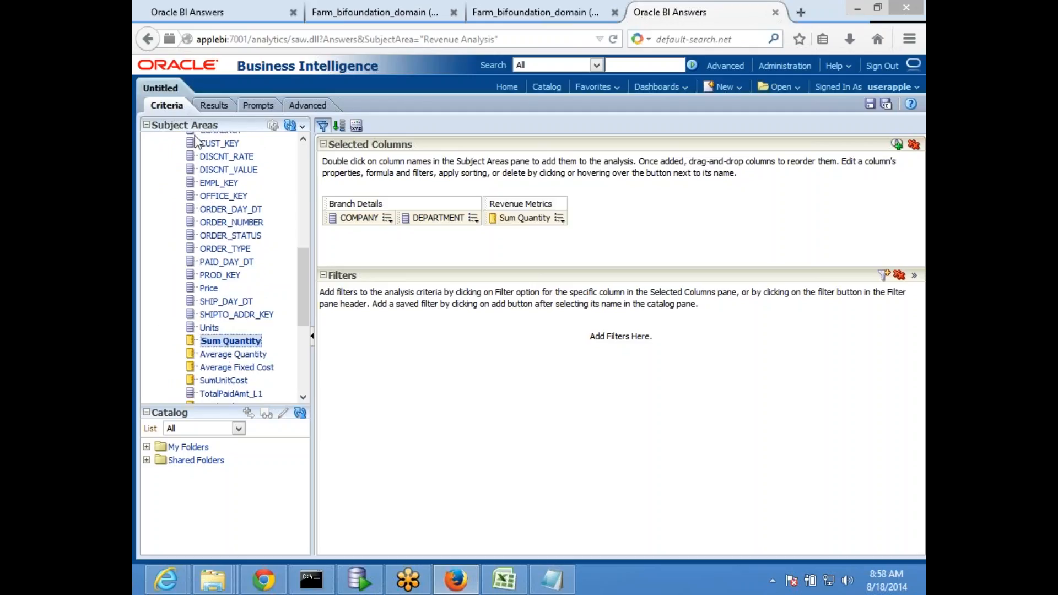
Show the analysis results, then bring up the coreapplication_obis1 folder window
click(214, 106)
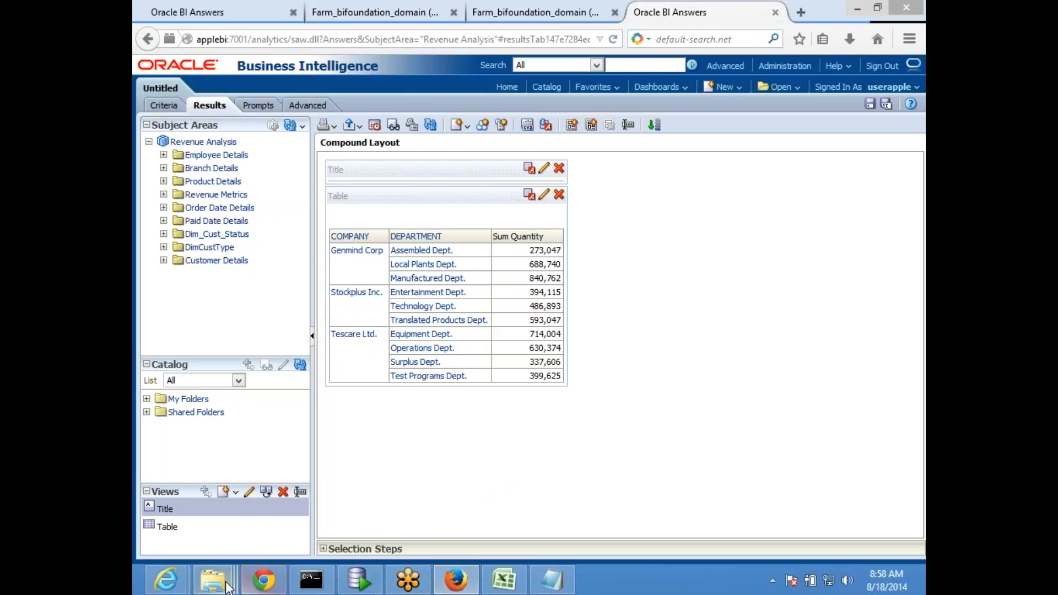
mouse_move(213, 579)
click(587, 516)
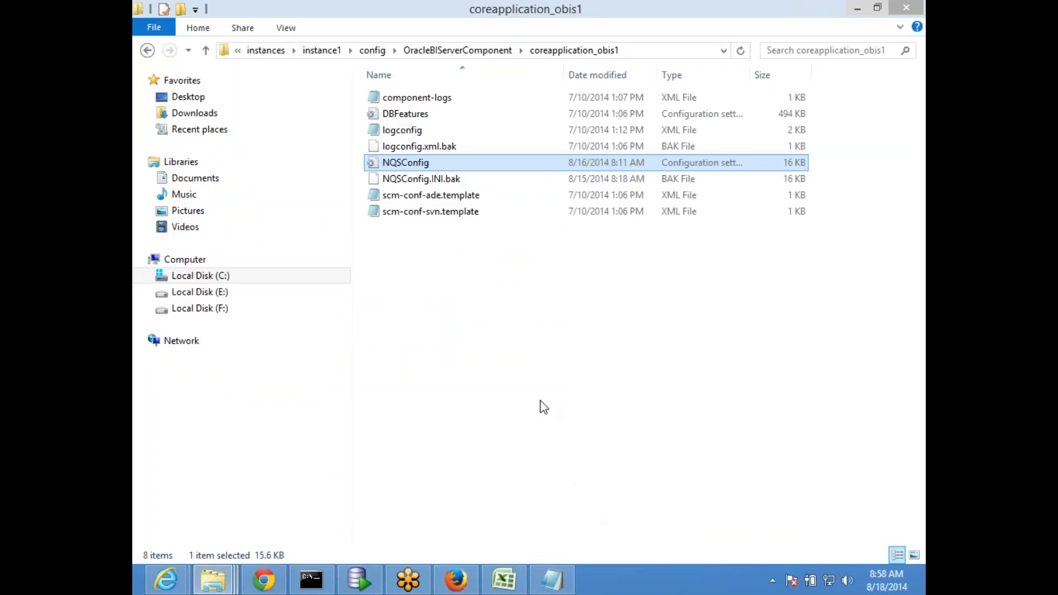
click(213, 579)
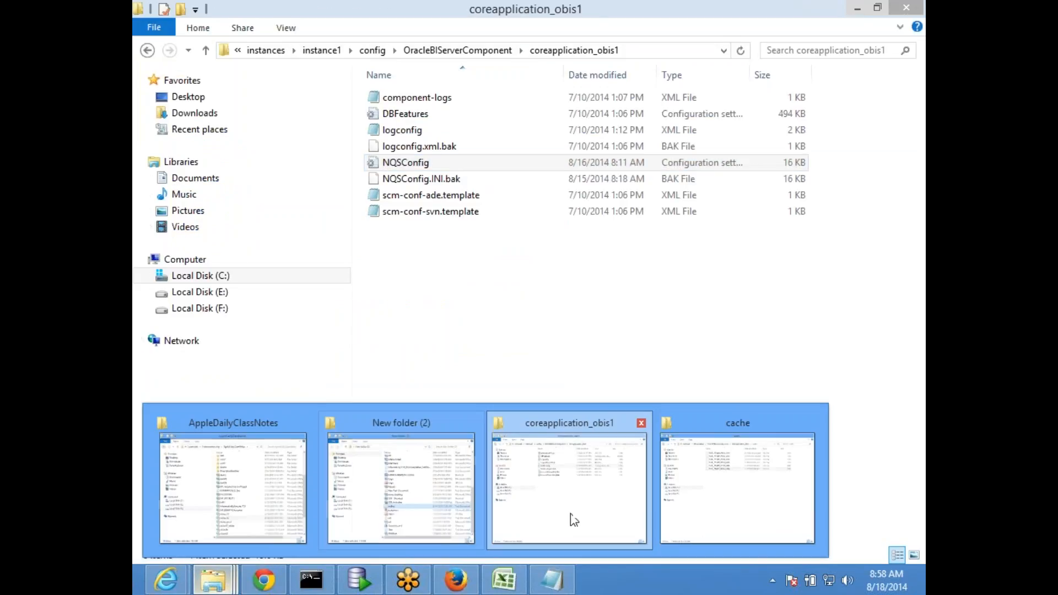
click(742, 514)
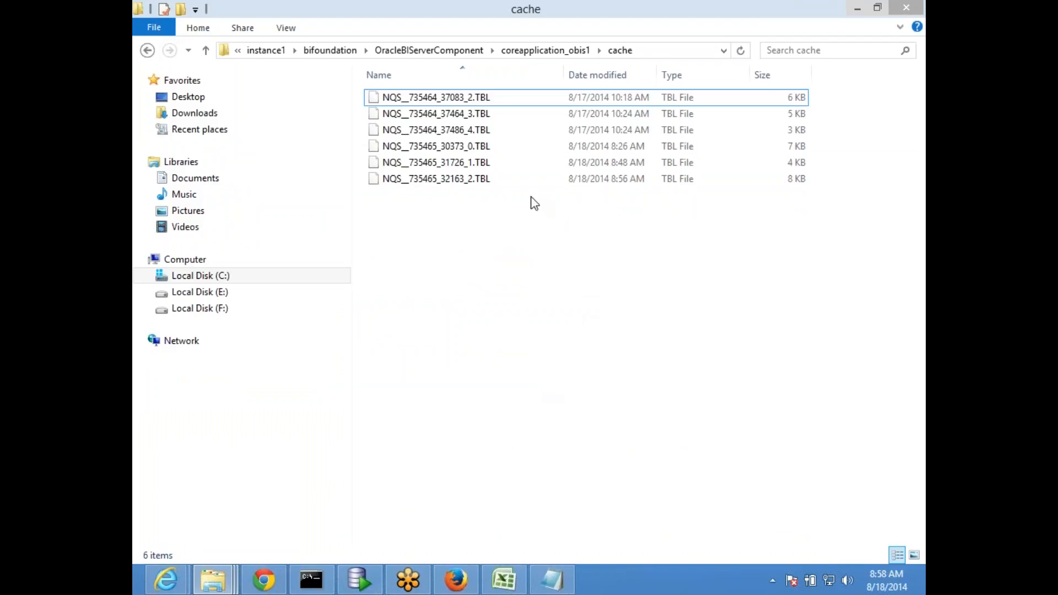
click(451, 184)
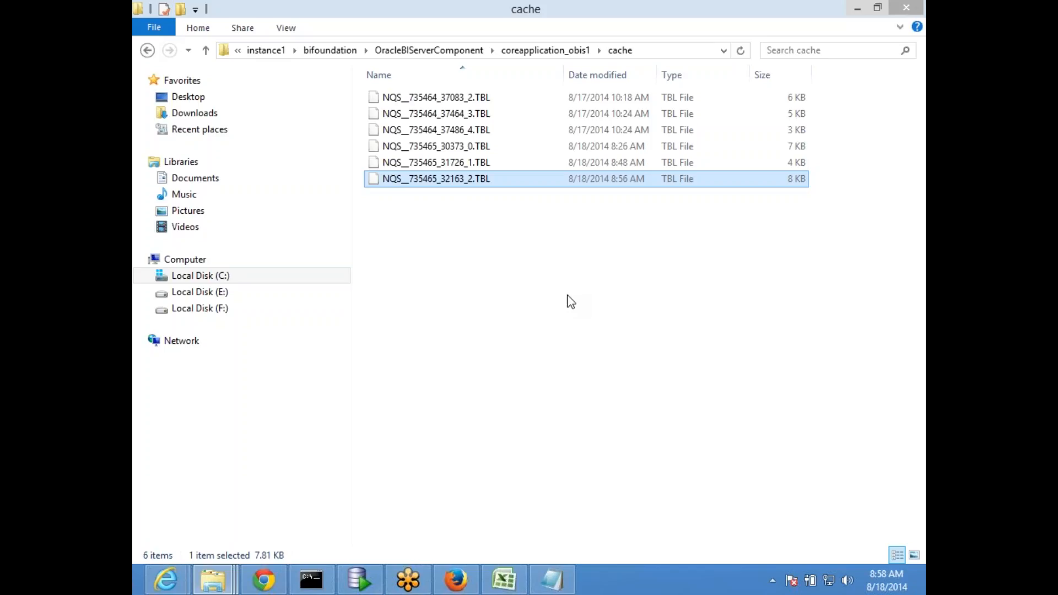
Return to Firefox showing Sum Quantity by COMPANY and DEPARTMENT for three companies
key(alt+Tab)
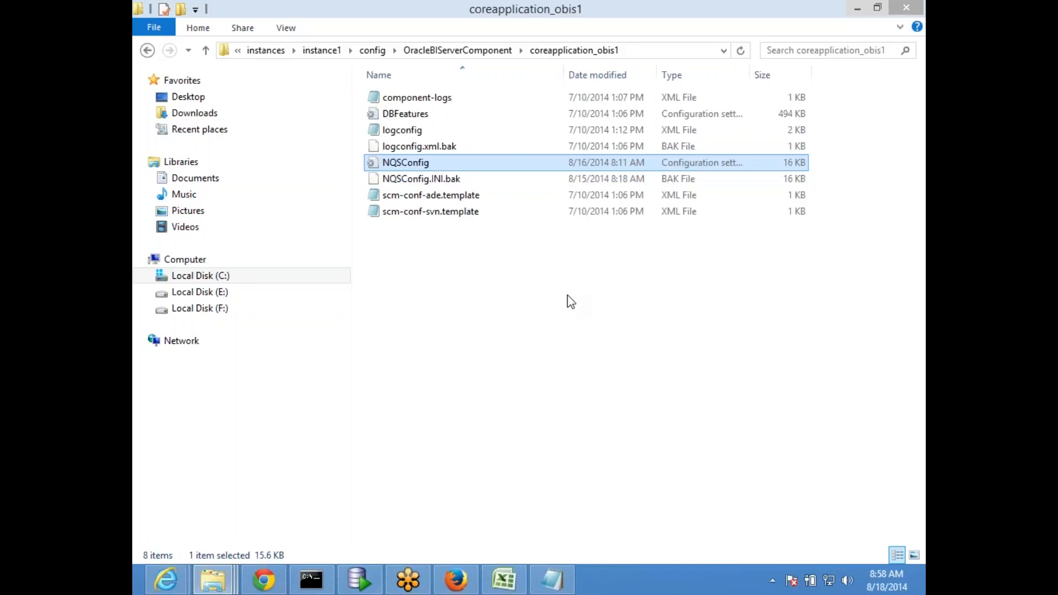
click(447, 585)
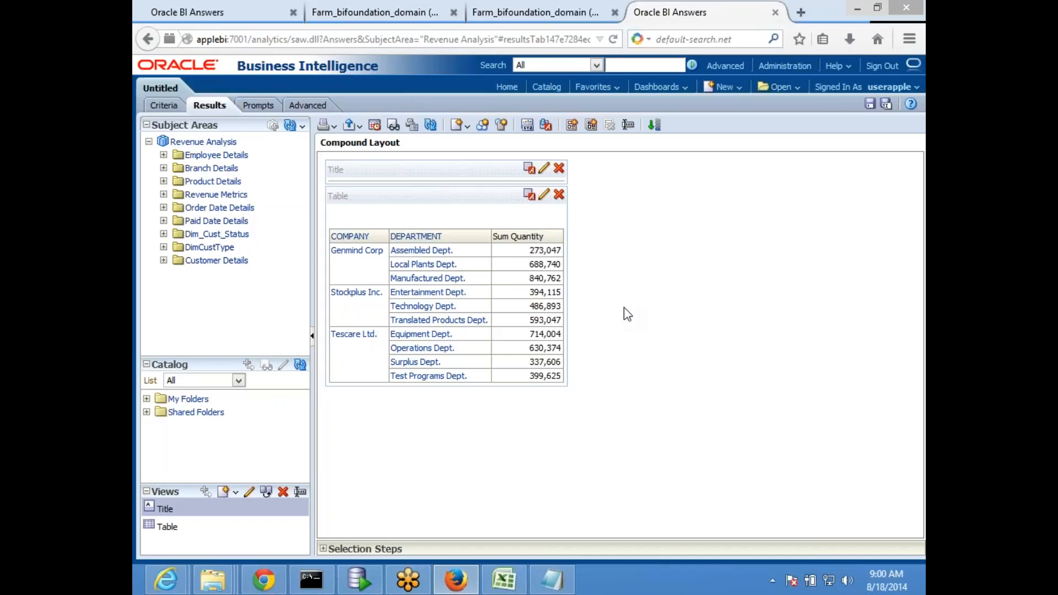
Launch BI Administration from the desktop and choose File > Open > Online
key(super+d)
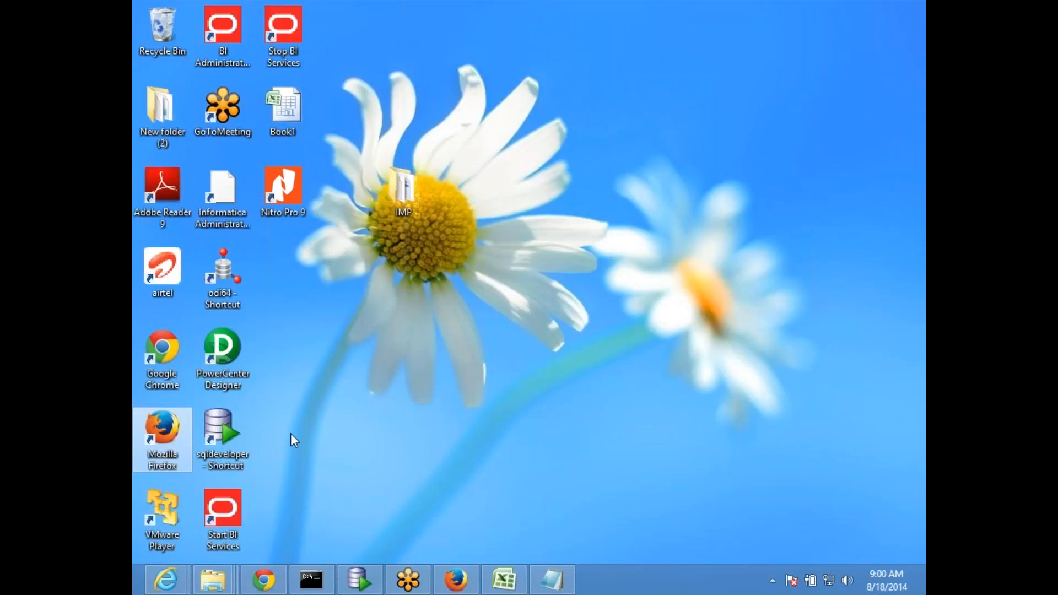
double_click(234, 33)
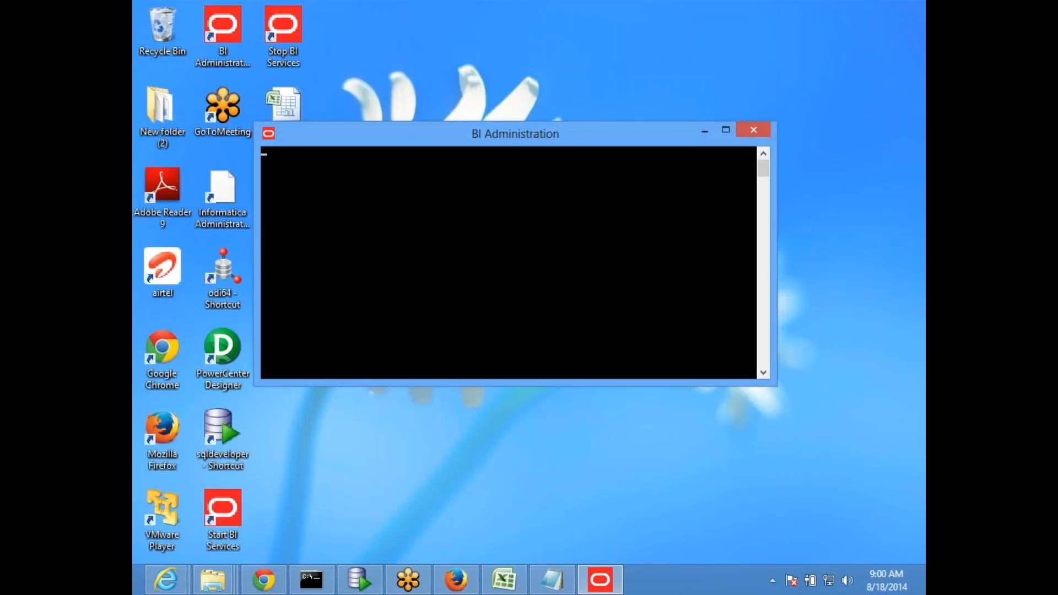
drag(491, 101, 322, 58)
click(312, 74)
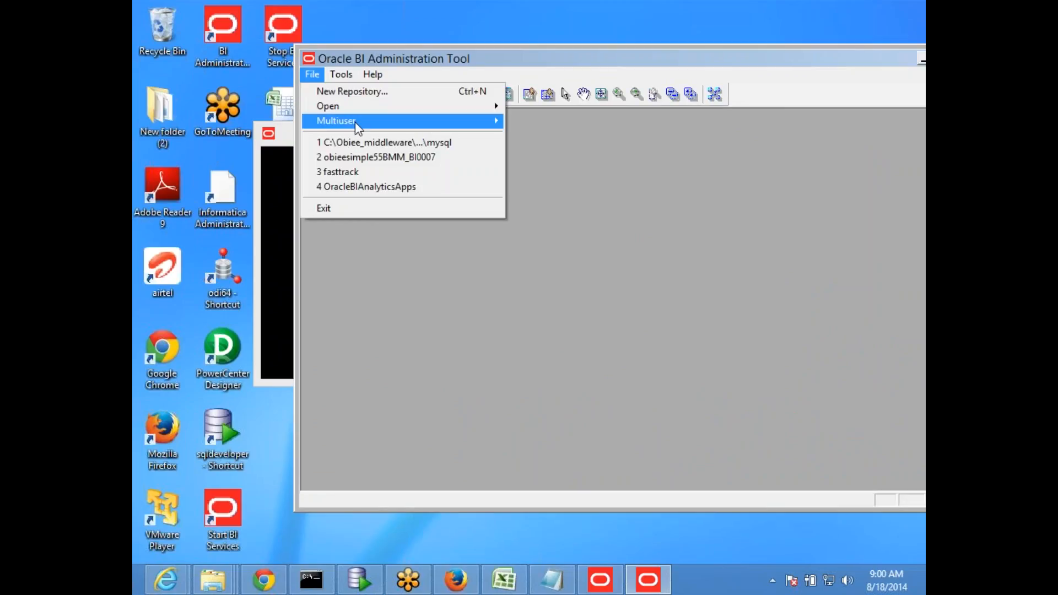
mouse_move(342, 107)
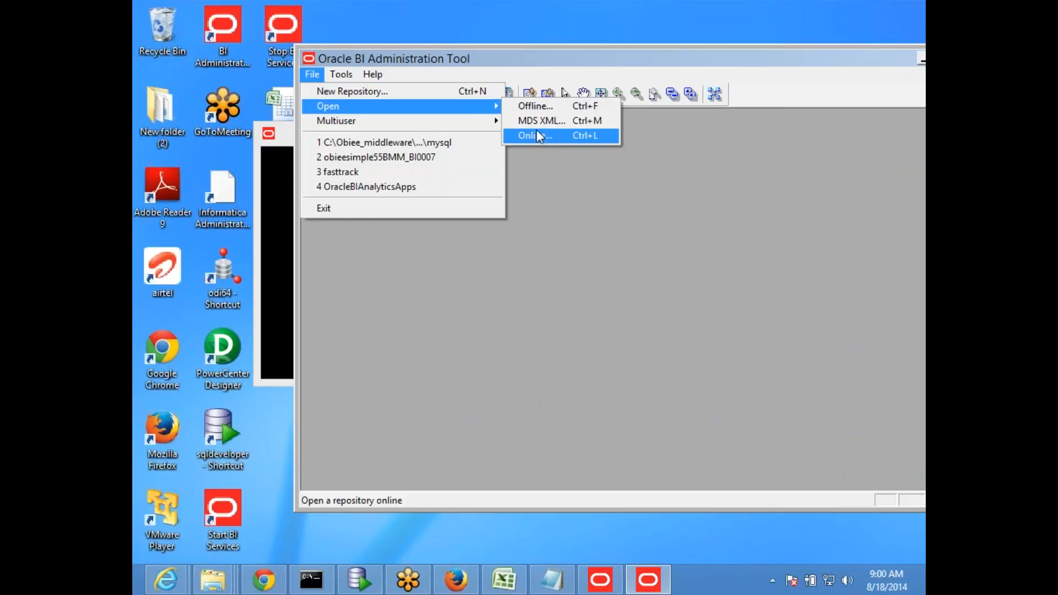
click(541, 135)
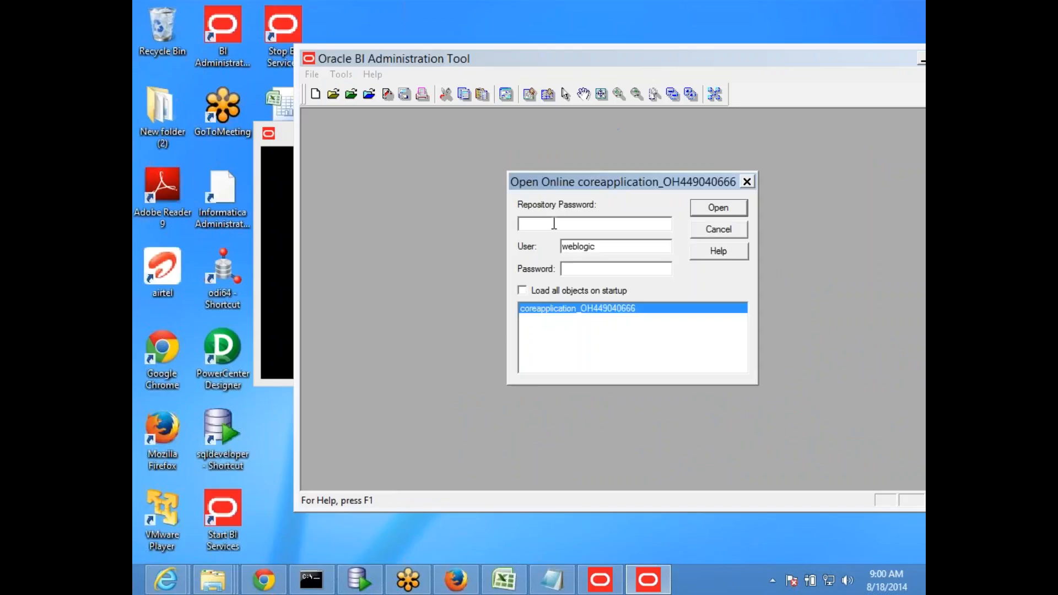
Enter the repository password and user credentials to open the repository online, then maximize
key(Tab)
key(Tab)
key(shift+Tab)
key(Tab)
key(Return)
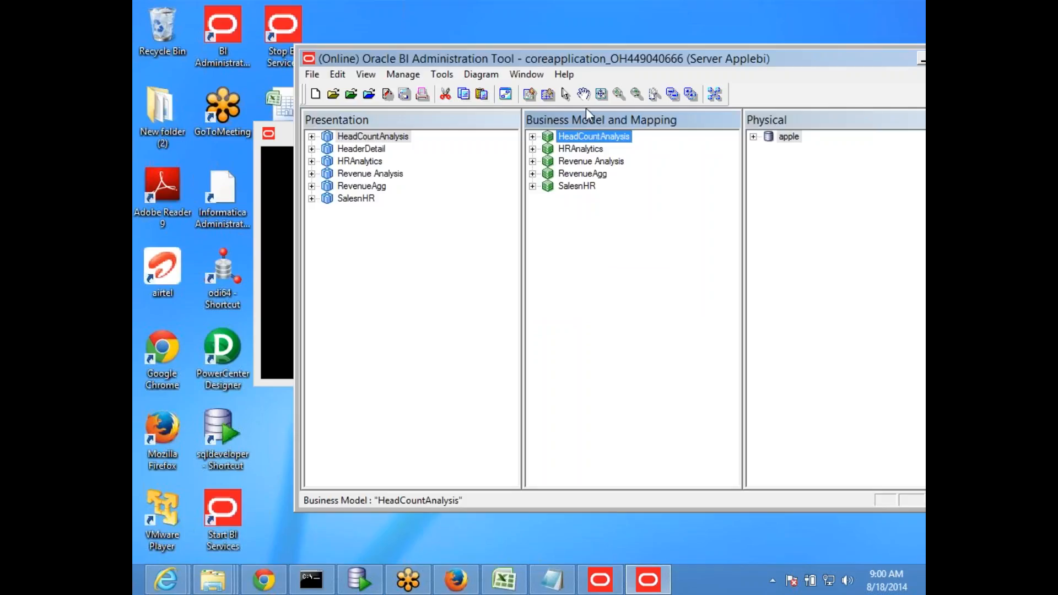
double_click(591, 60)
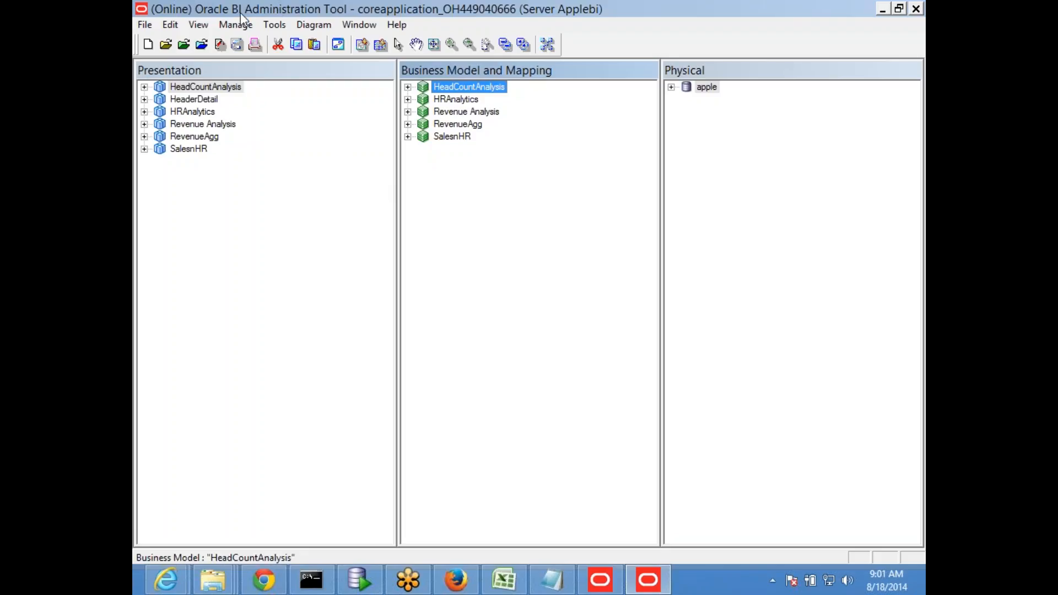
click(227, 28)
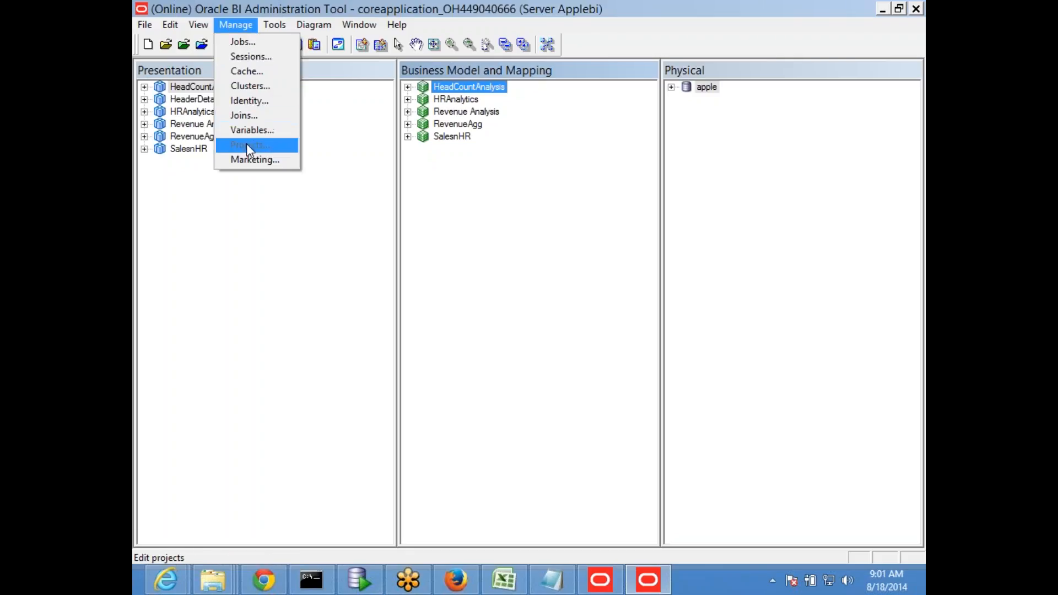
Open the Cache Manager and enlarge it, narrowing the tree pane to reveal more columns
click(257, 78)
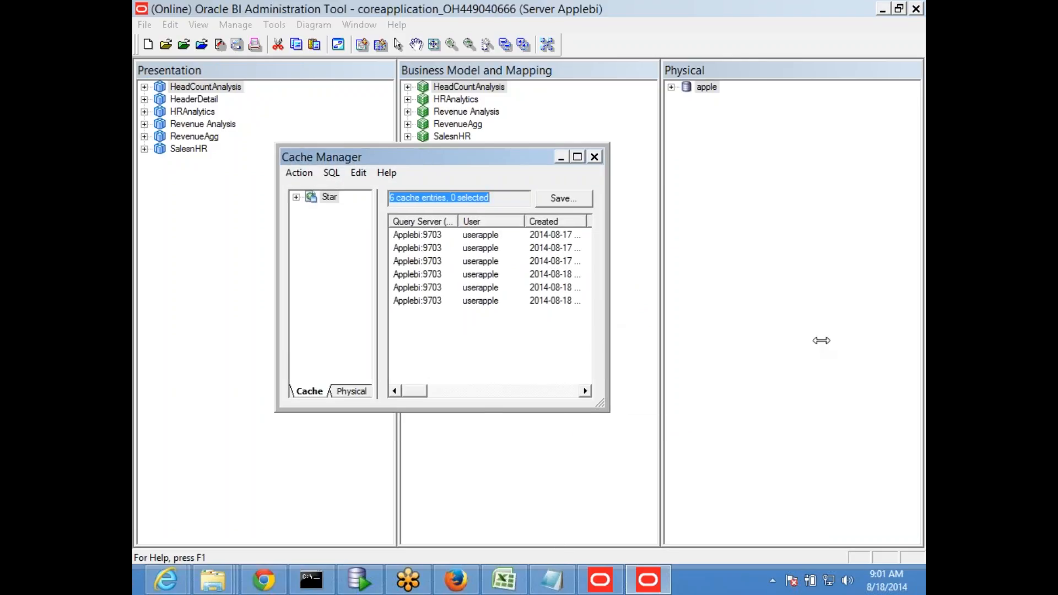
drag(484, 160, 360, 142)
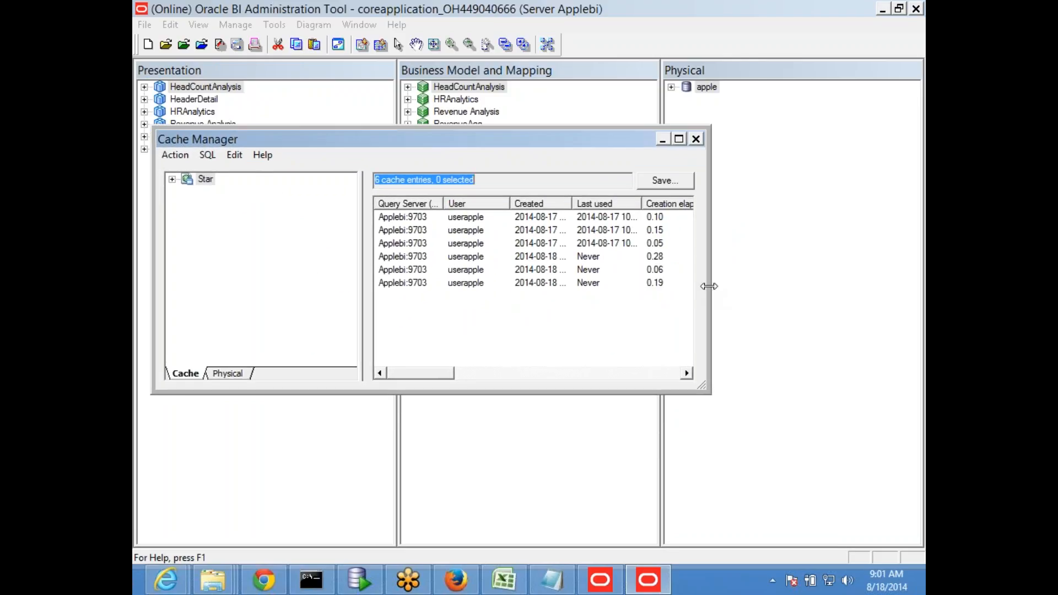
drag(709, 286, 900, 286)
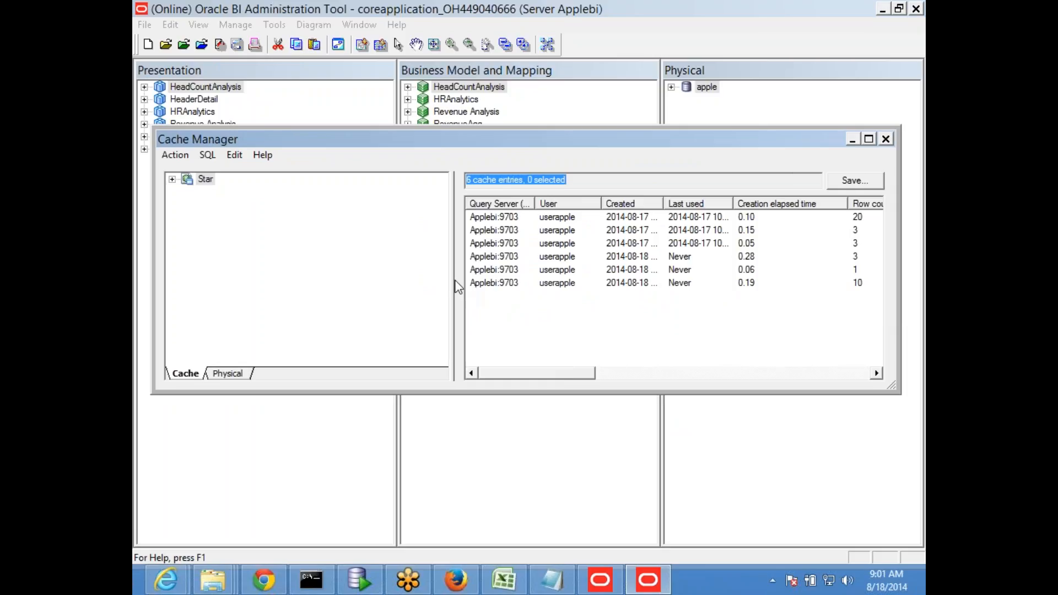
drag(454, 276, 283, 276)
drag(361, 146, 326, 98)
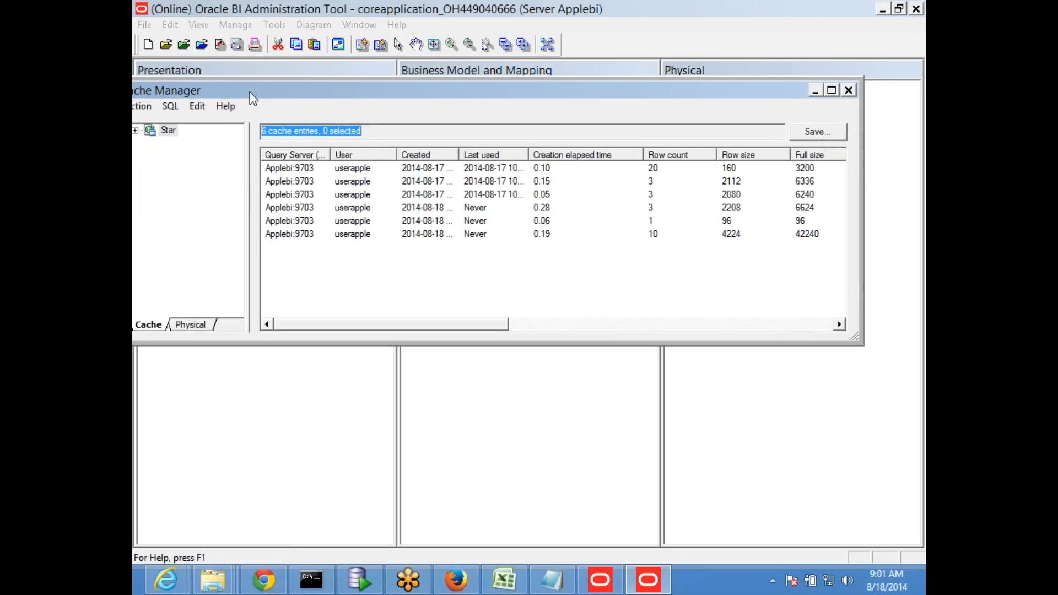
drag(261, 92, 333, 102)
Expand Star and its Revenue Analysis subject area, and make the Cache Manager taller
click(207, 140)
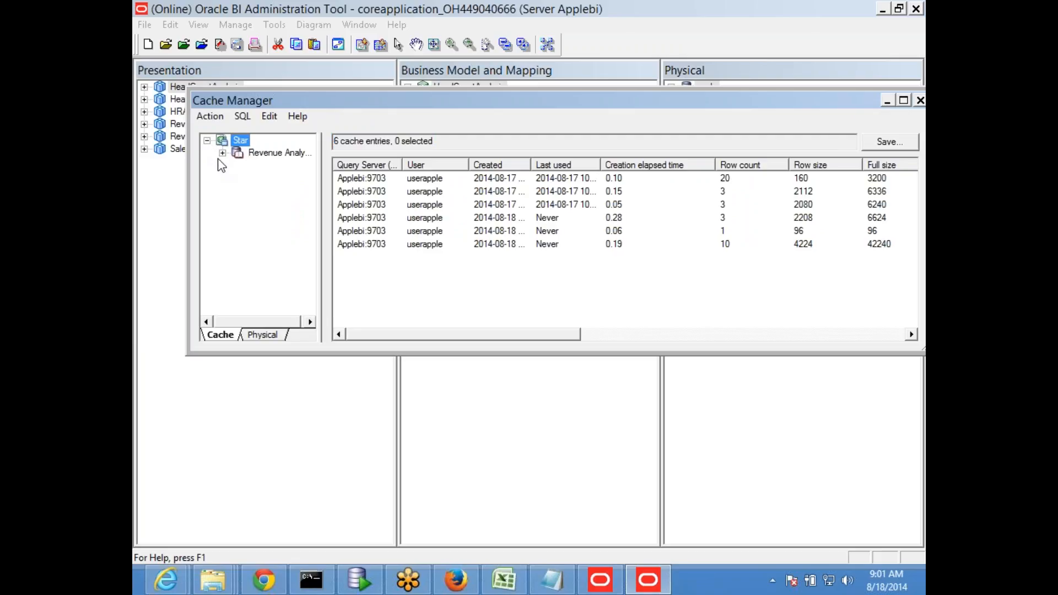
click(223, 154)
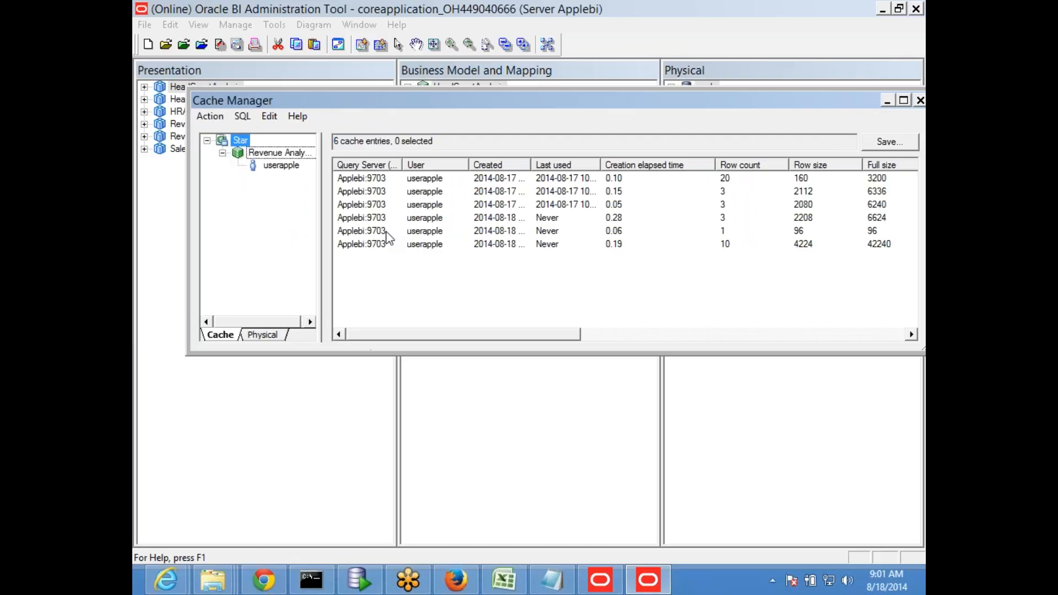
drag(405, 100, 351, 136)
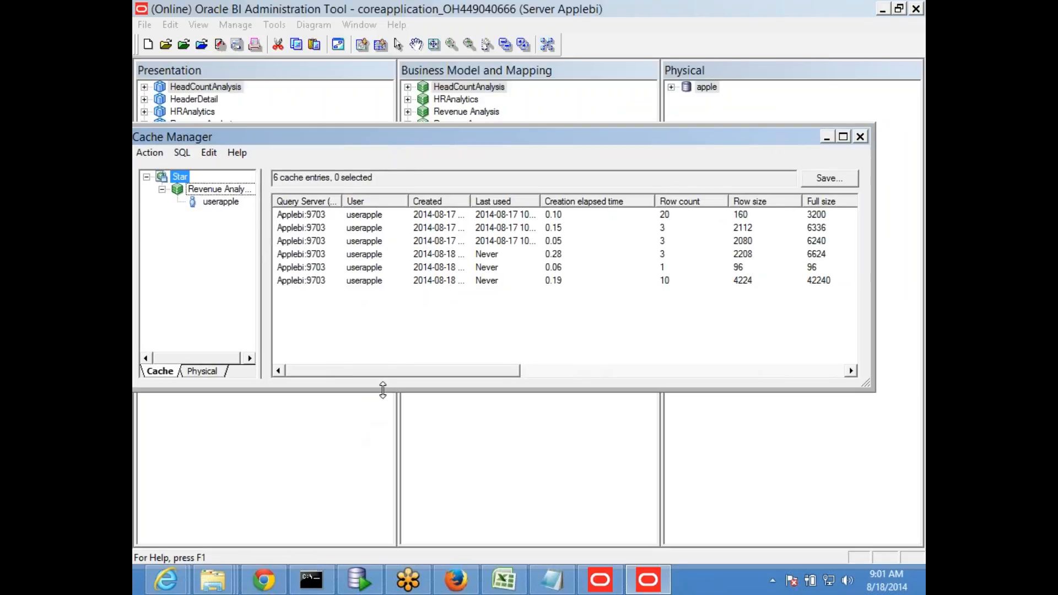
drag(383, 389, 427, 533)
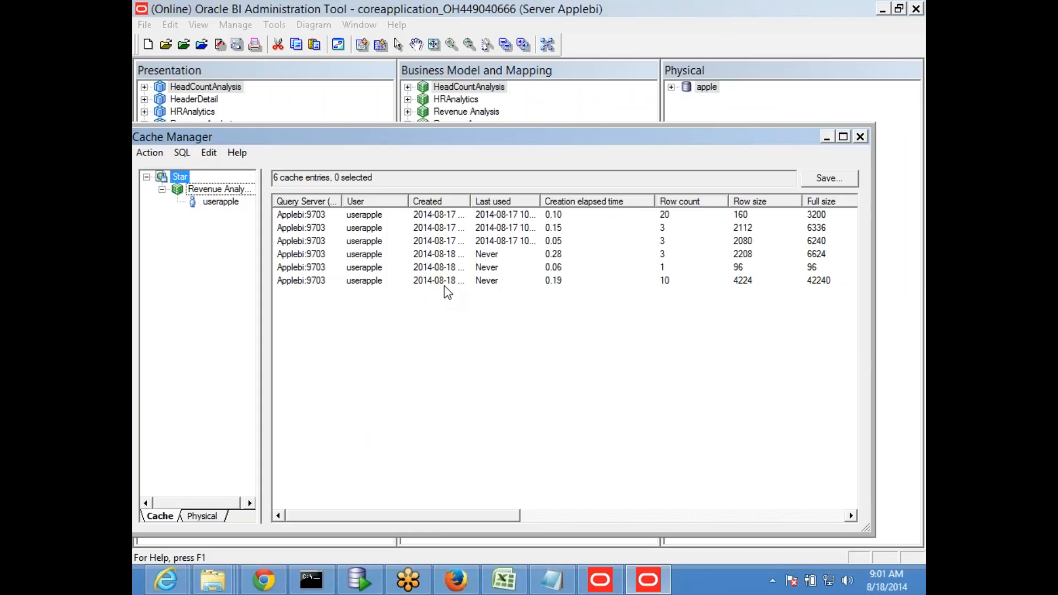
Widen the Last used and Created columns to show full timestamps for the cache entries
double_click(540, 201)
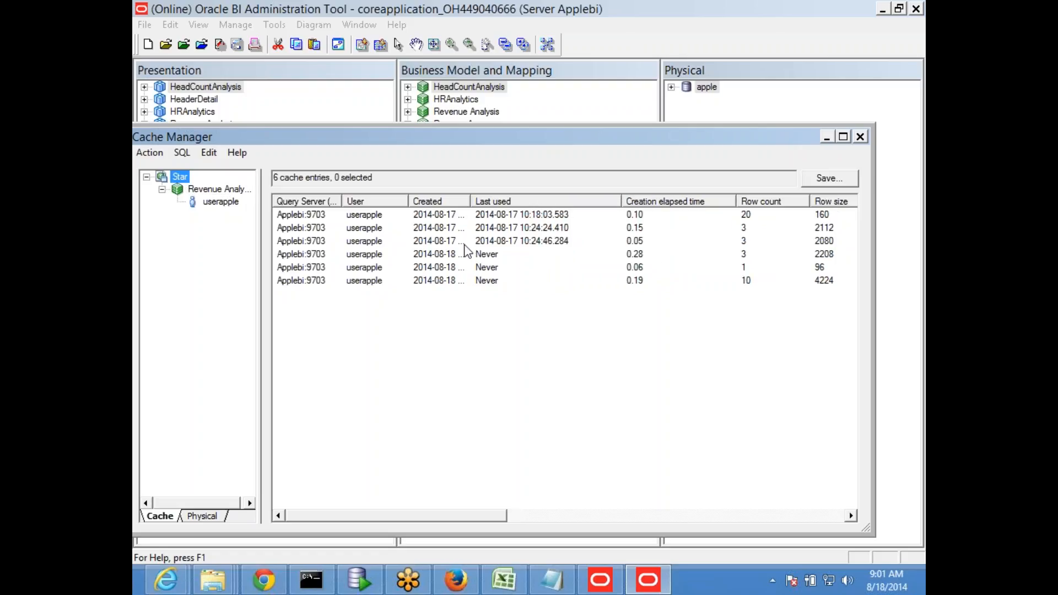
click(307, 245)
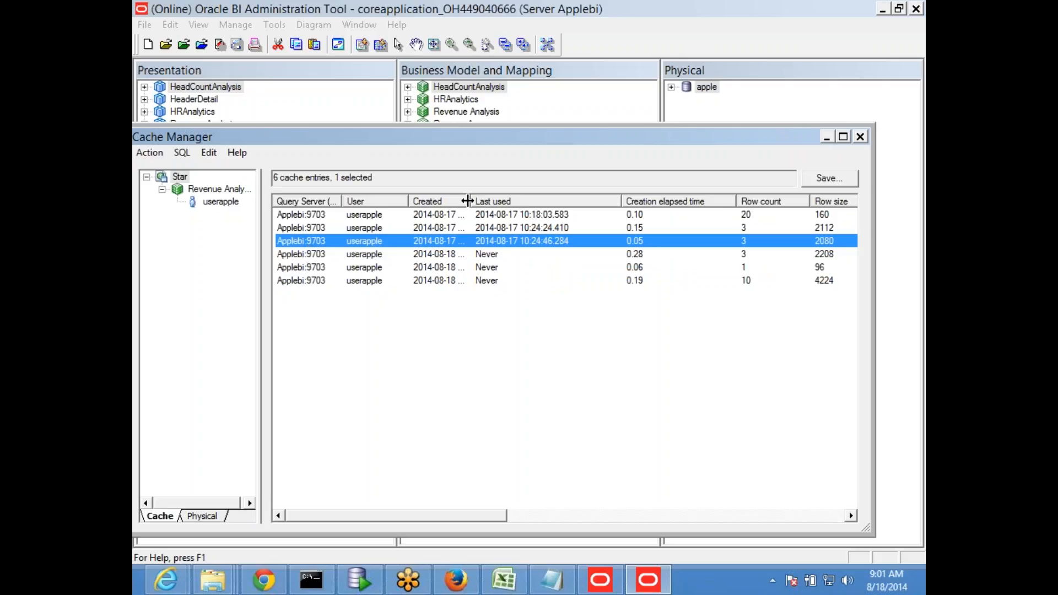
drag(467, 201, 557, 216)
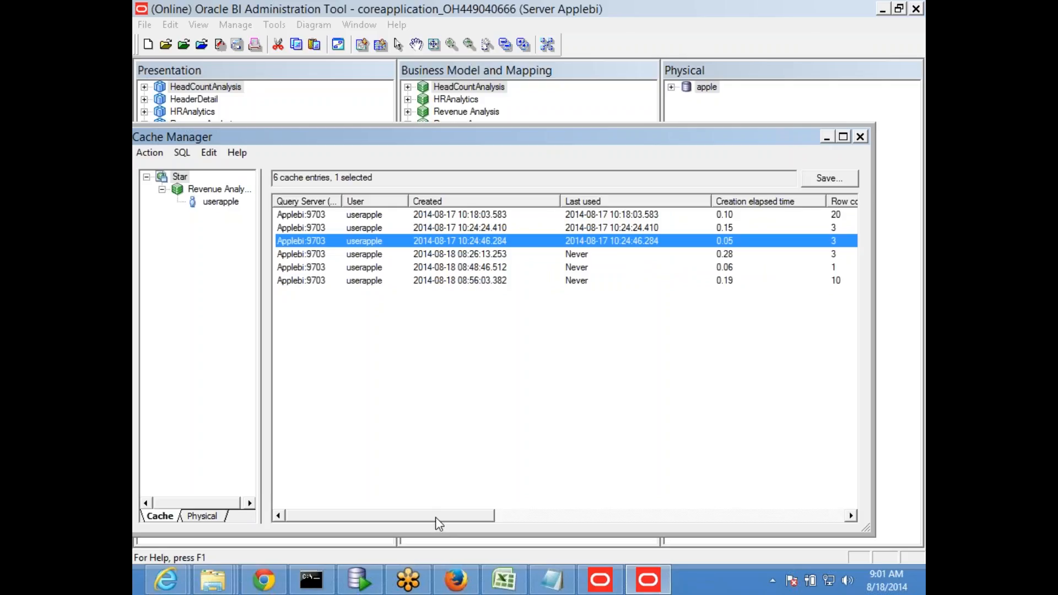
drag(441, 522, 380, 521)
right_click(333, 283)
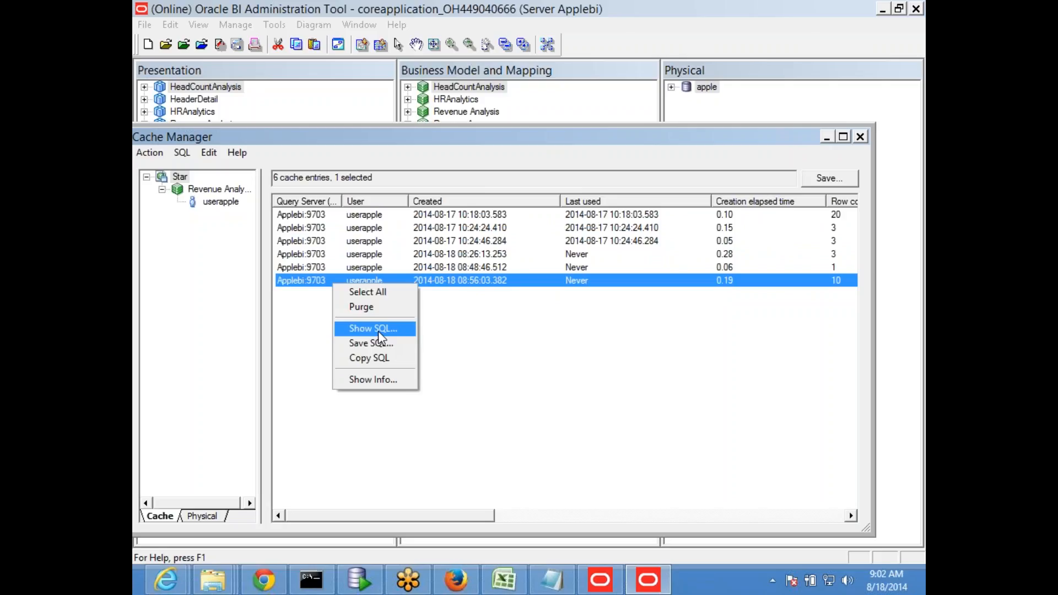
click(378, 330)
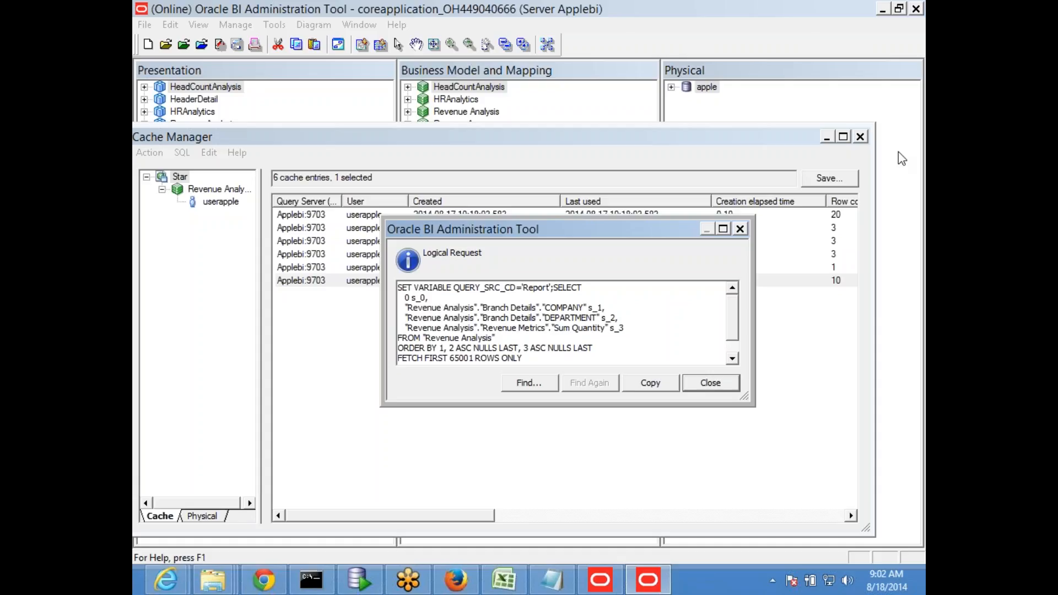
click(740, 229)
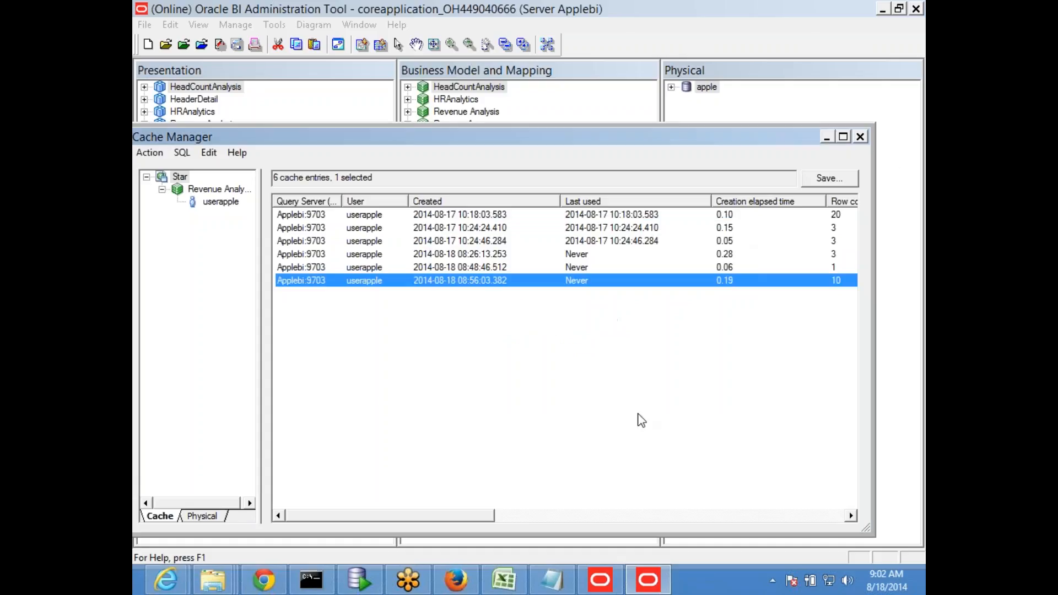
click(503, 580)
Enter 'We can view them using Cache manager by logging to online' in cell C31
click(321, 373)
scroll(320, 373, down, 2)
click(226, 340)
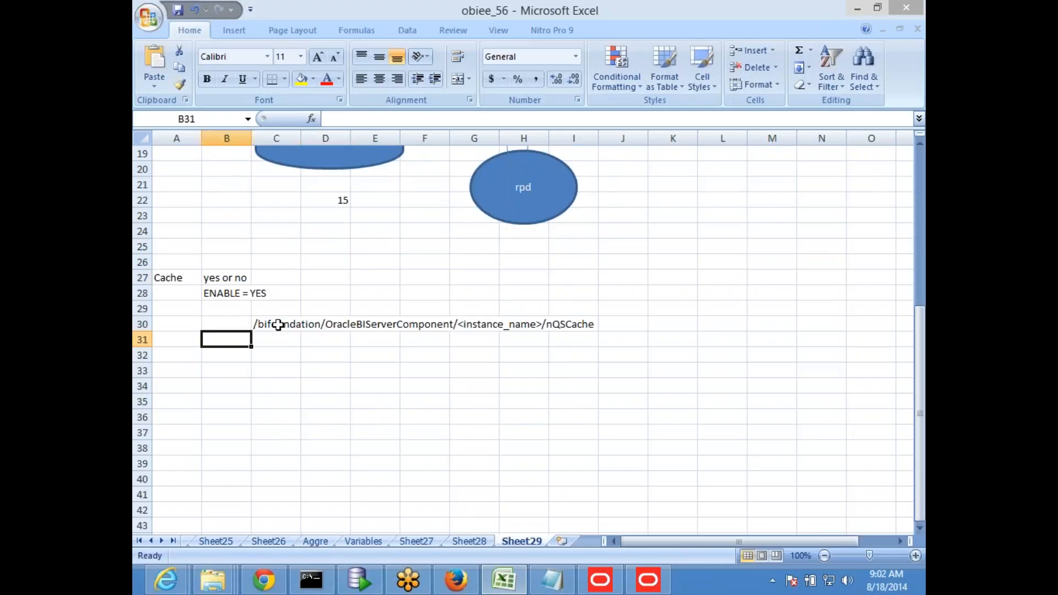
click(277, 324)
click(275, 342)
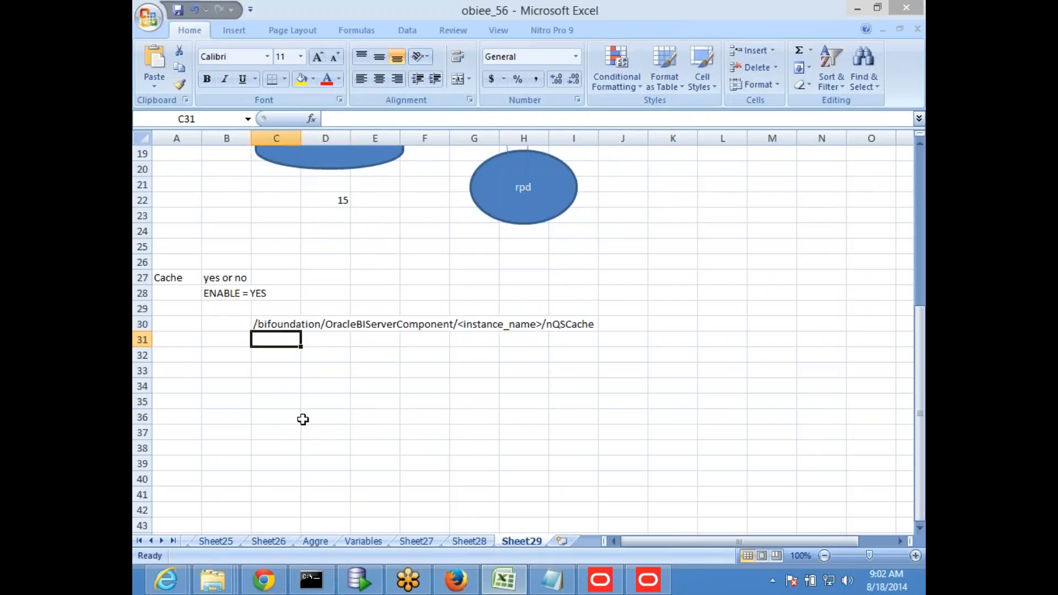
text(W)
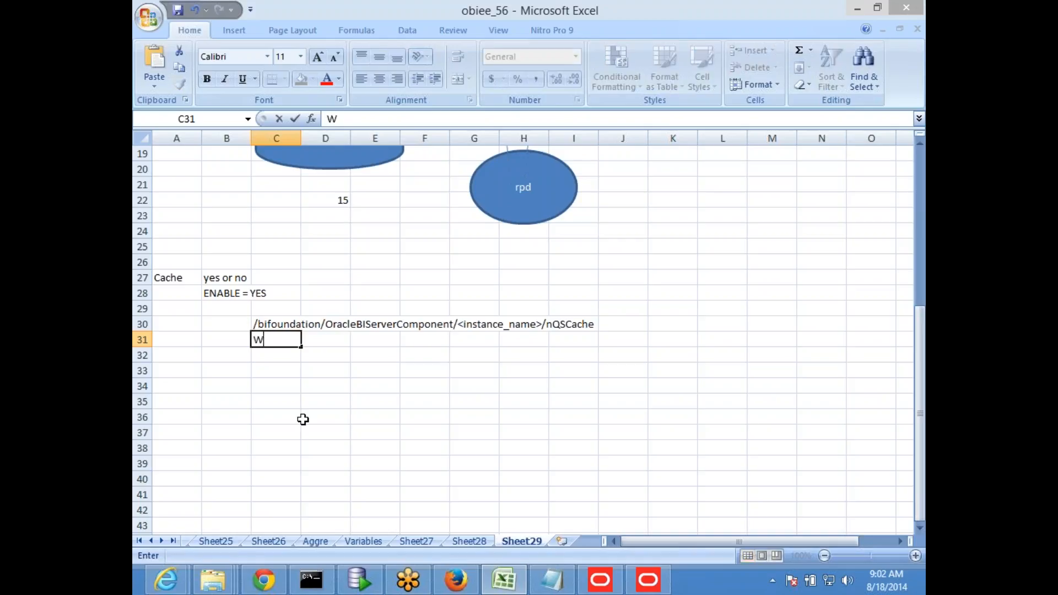
text(e can view )
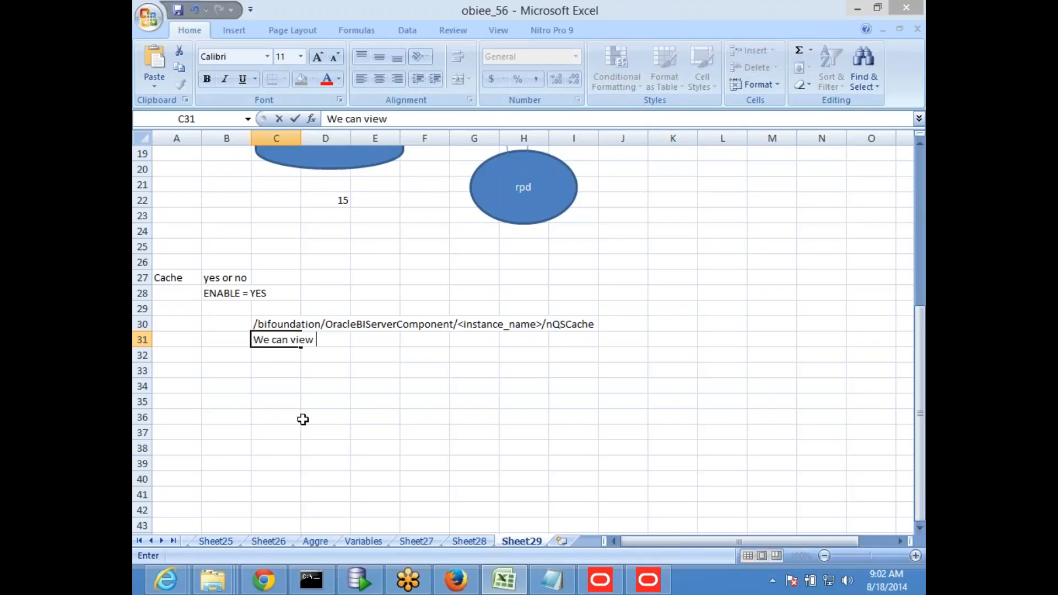
text(them using )
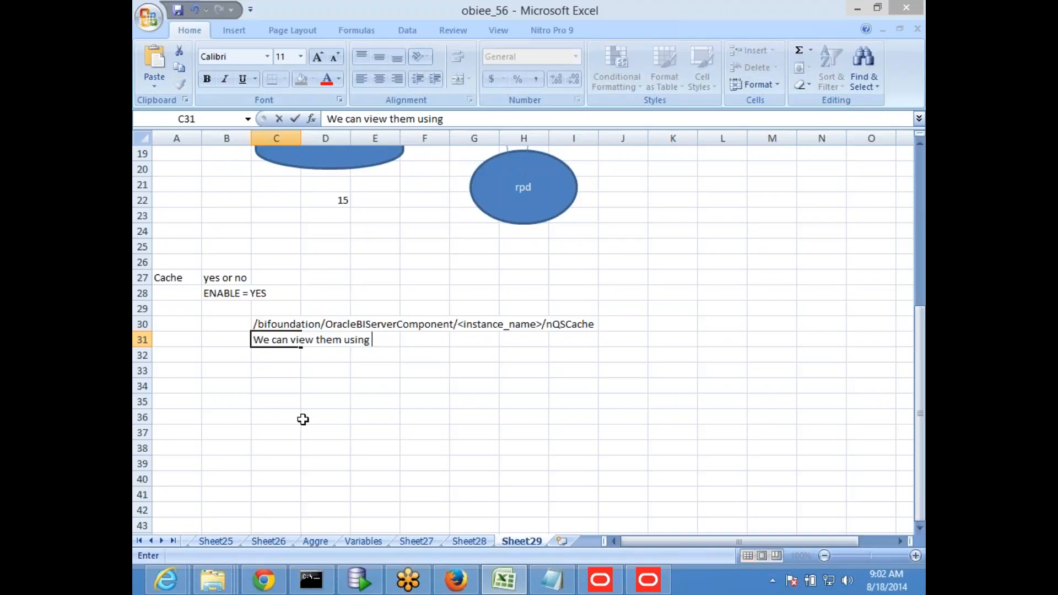
text(Cache manag)
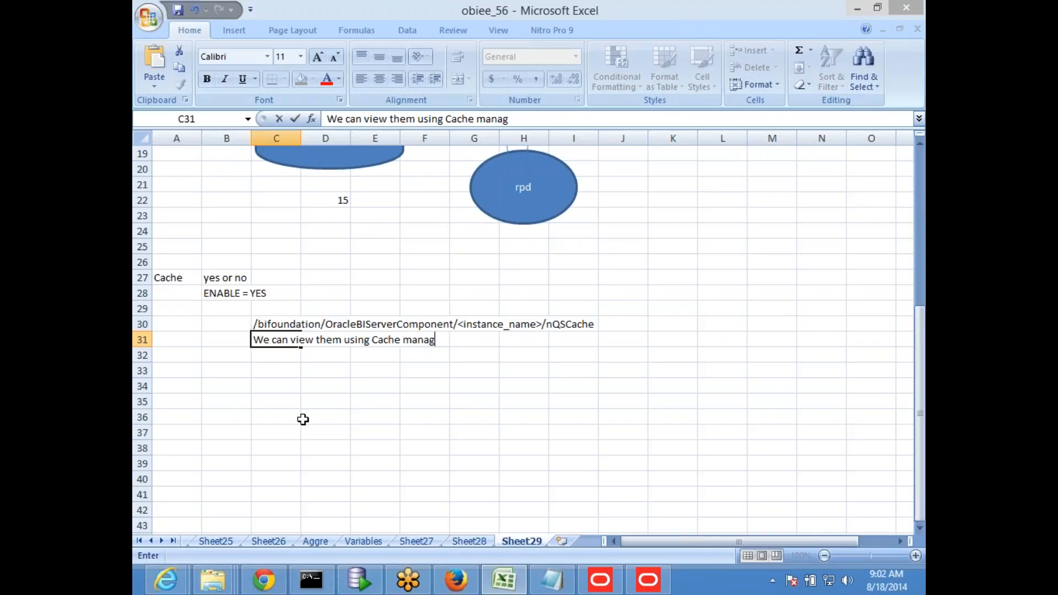
text(er by logging)
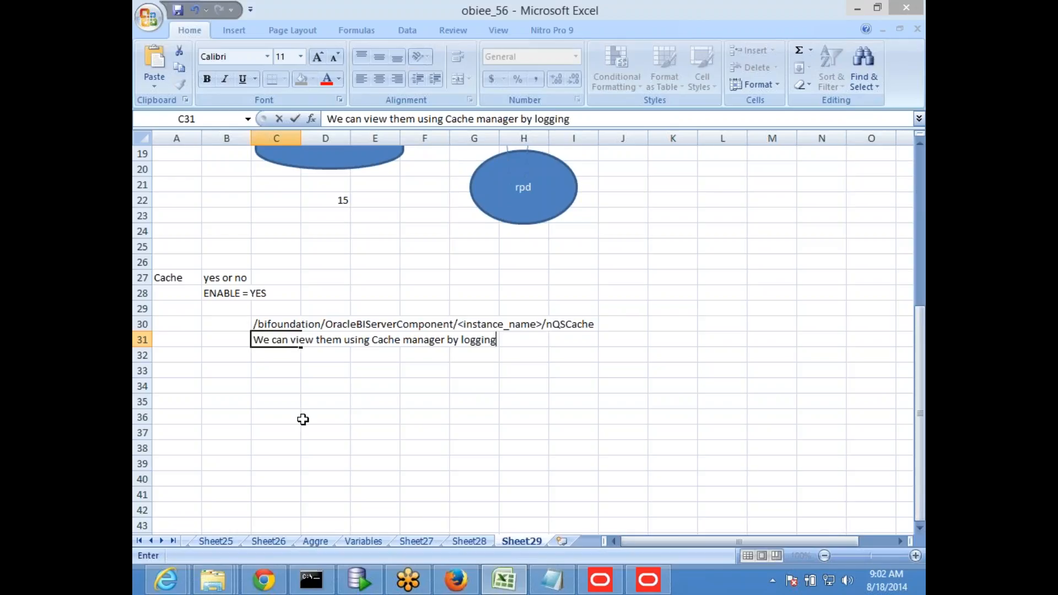
text( to online)
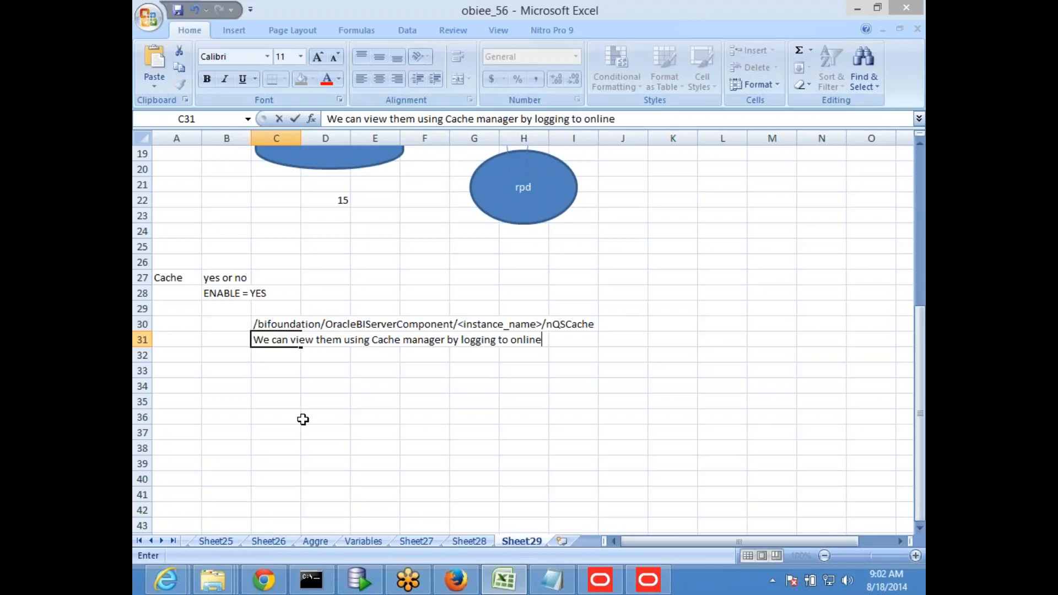
key(Return)
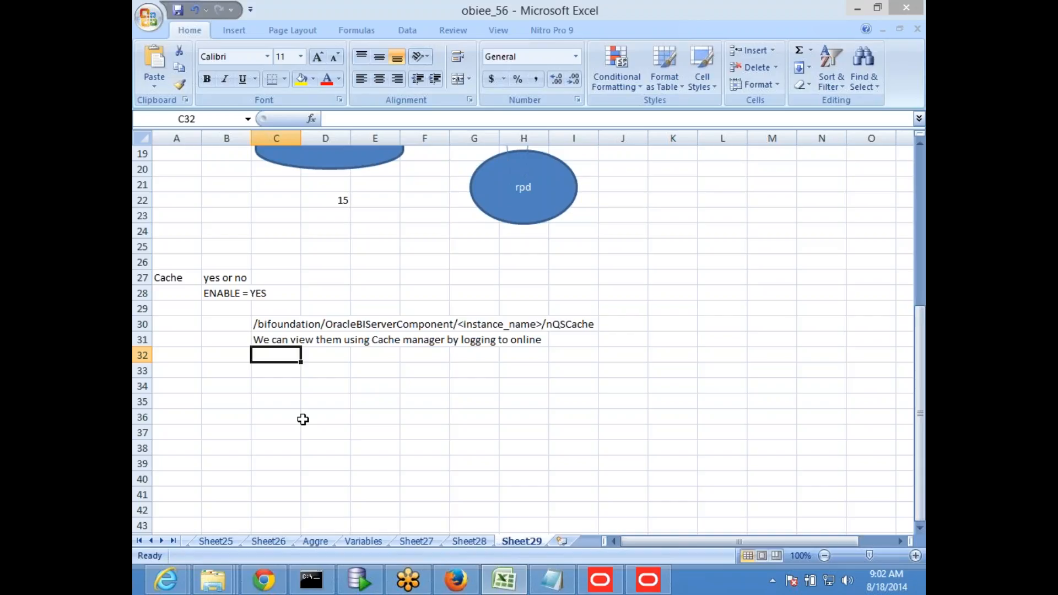
Select cell C34 and switch back to the Oracle BI Answers results in Firefox
click(312, 414)
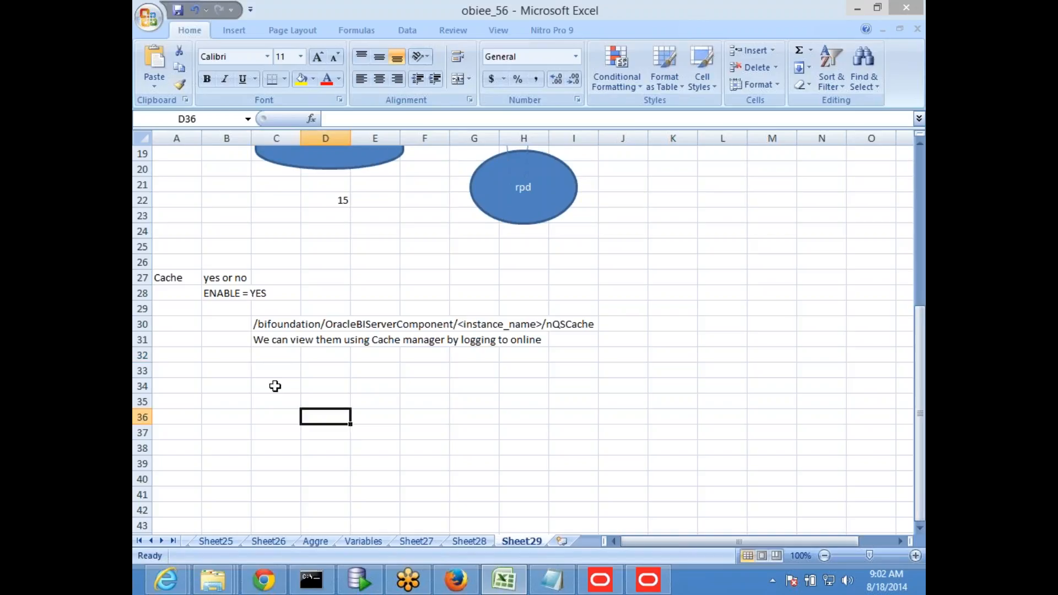
click(280, 392)
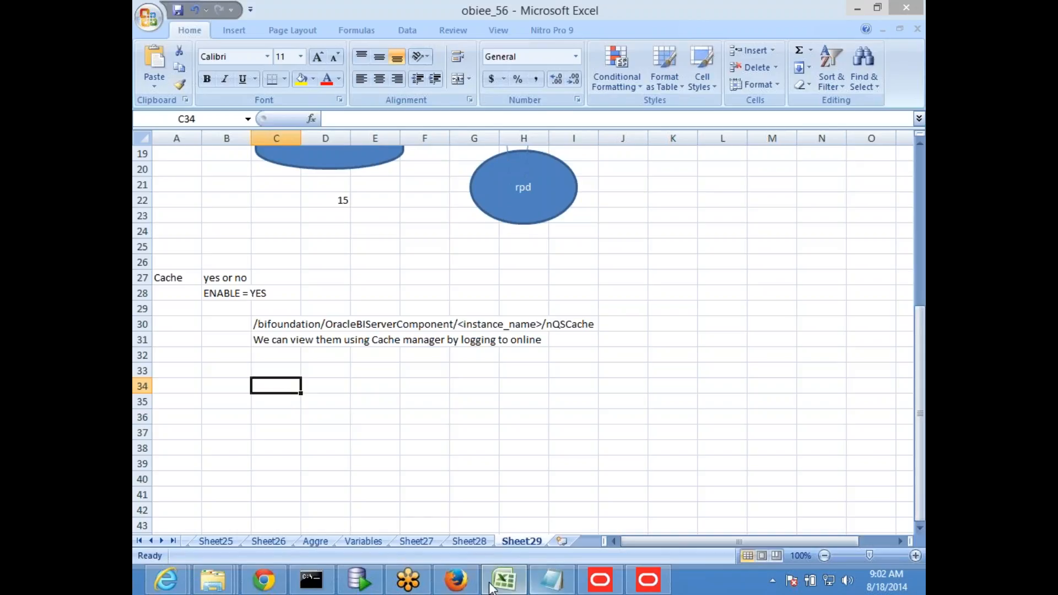
click(456, 580)
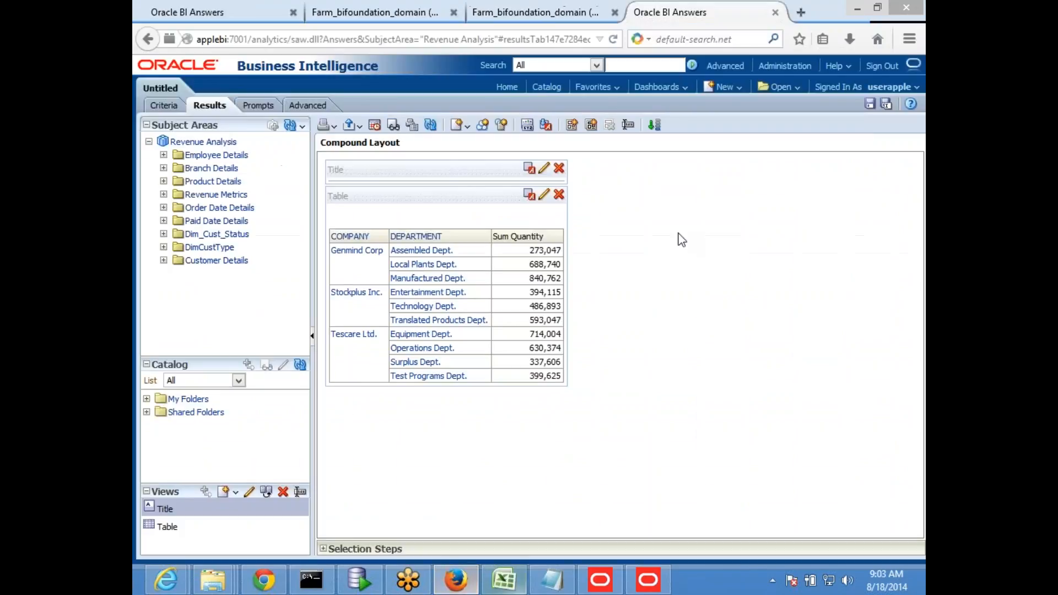
In a new tab, load the applebi analytics home and start a Revenue Analysis analysis
click(801, 12)
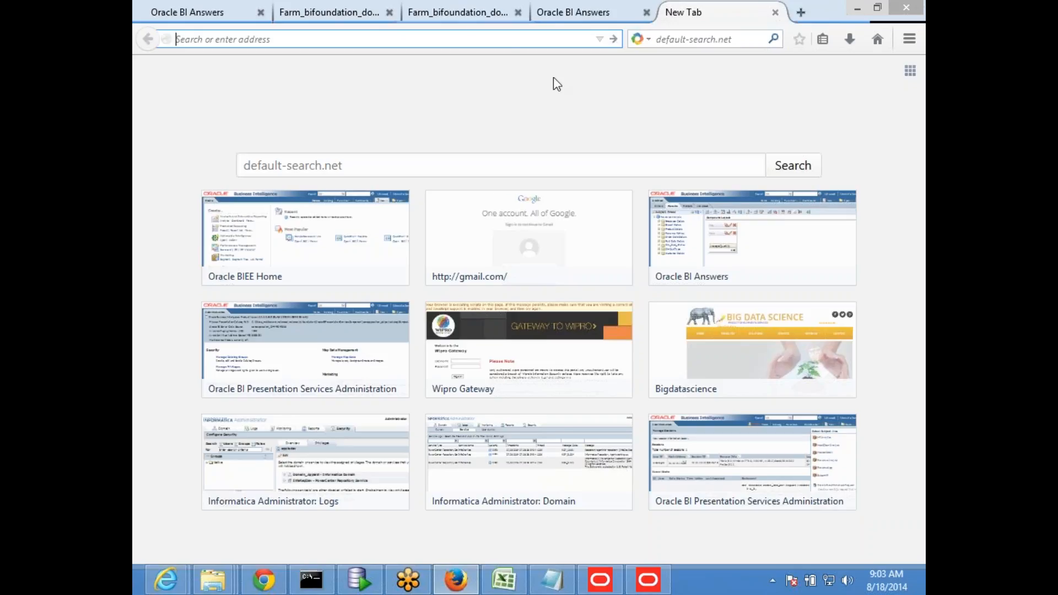
text(applebi/)
key(Return)
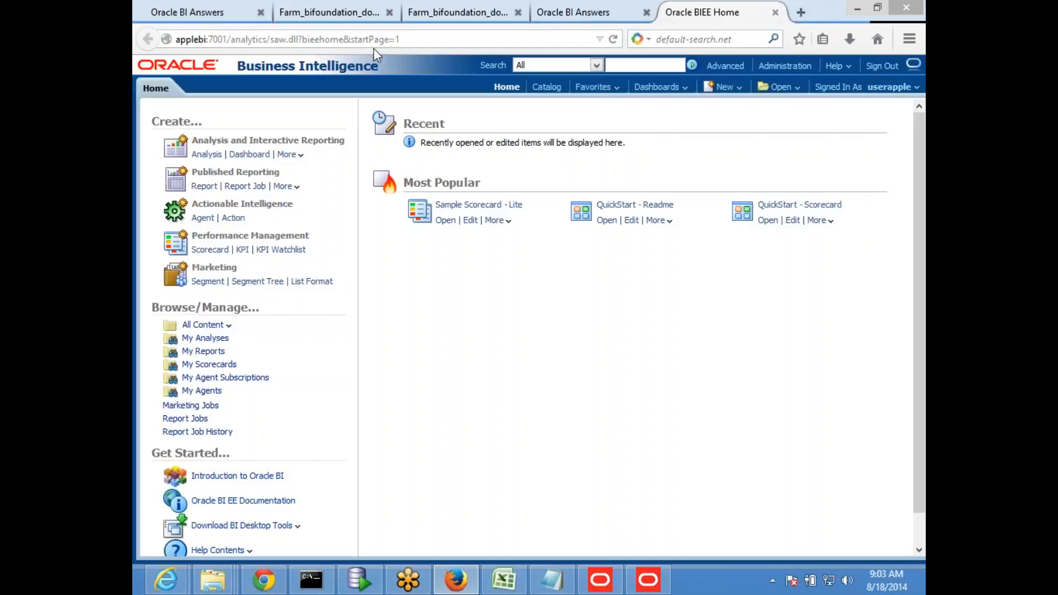
click(722, 89)
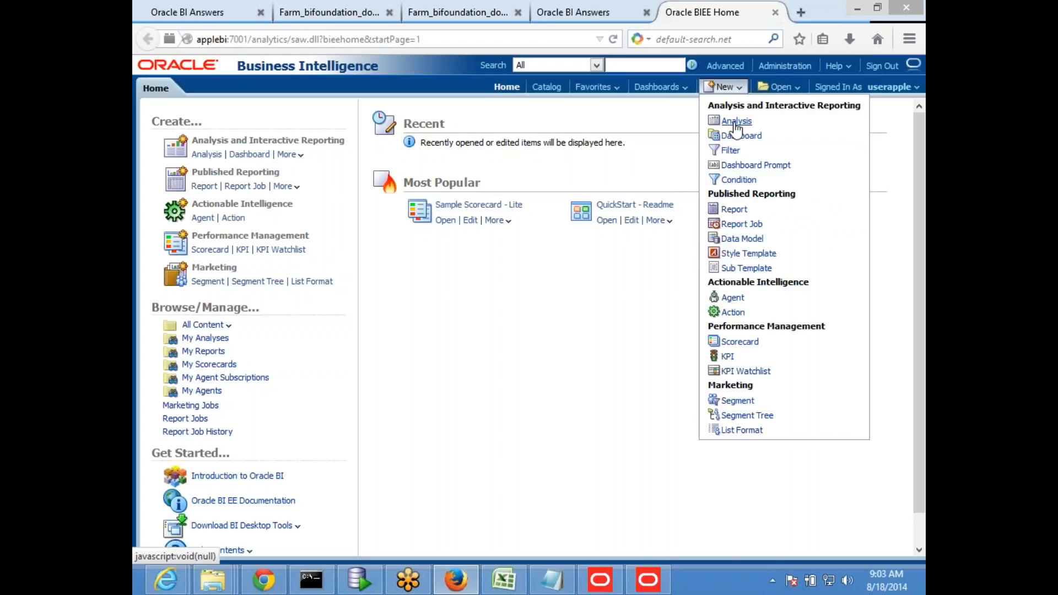
click(726, 124)
click(706, 207)
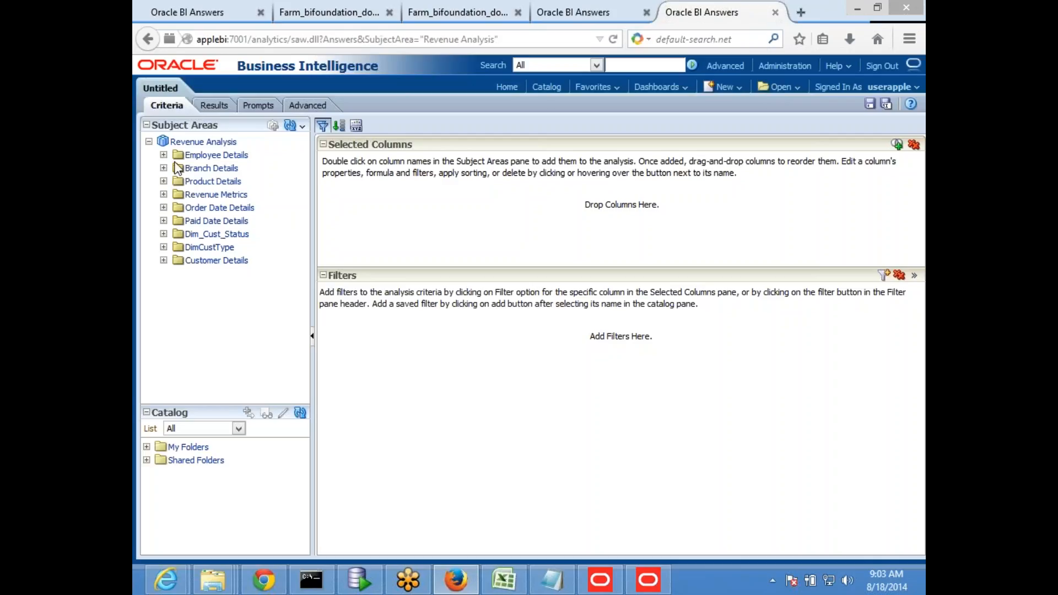
Add DimCustType's Customer Type column, view the results, then return to Excel
click(164, 247)
double_click(244, 274)
click(212, 105)
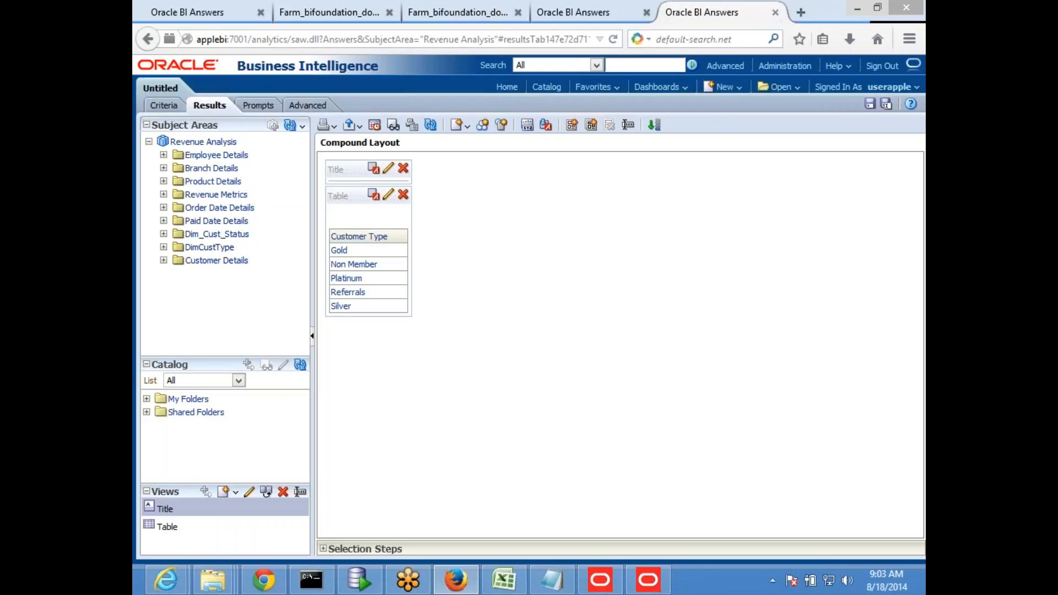
key(alt+Tab)
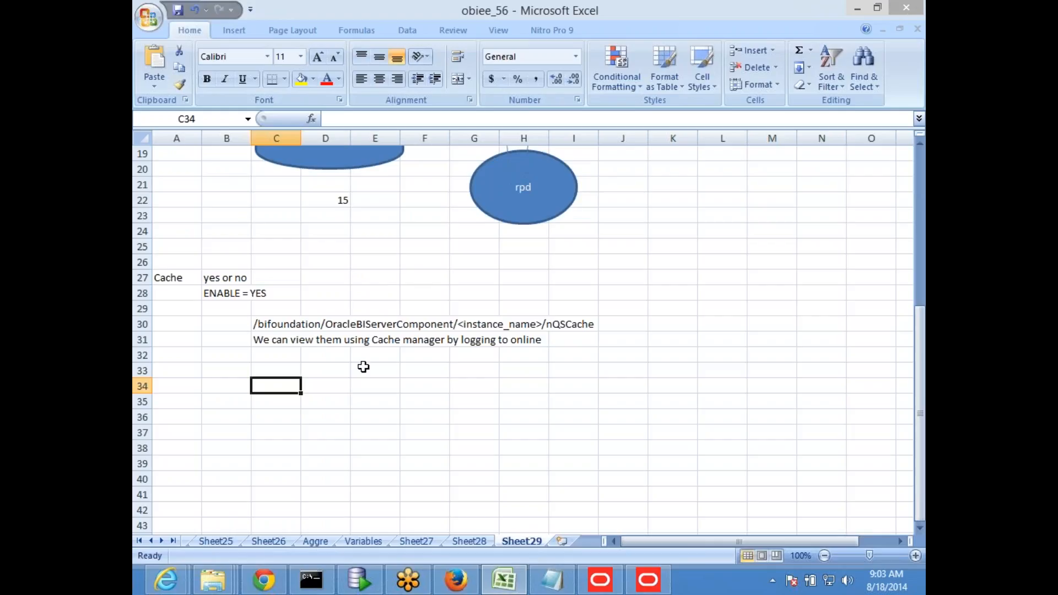
Enter 'Cache HIT detection' in cell C34, then bring the Administration Tool's Cache Manager forward
text(Cache)
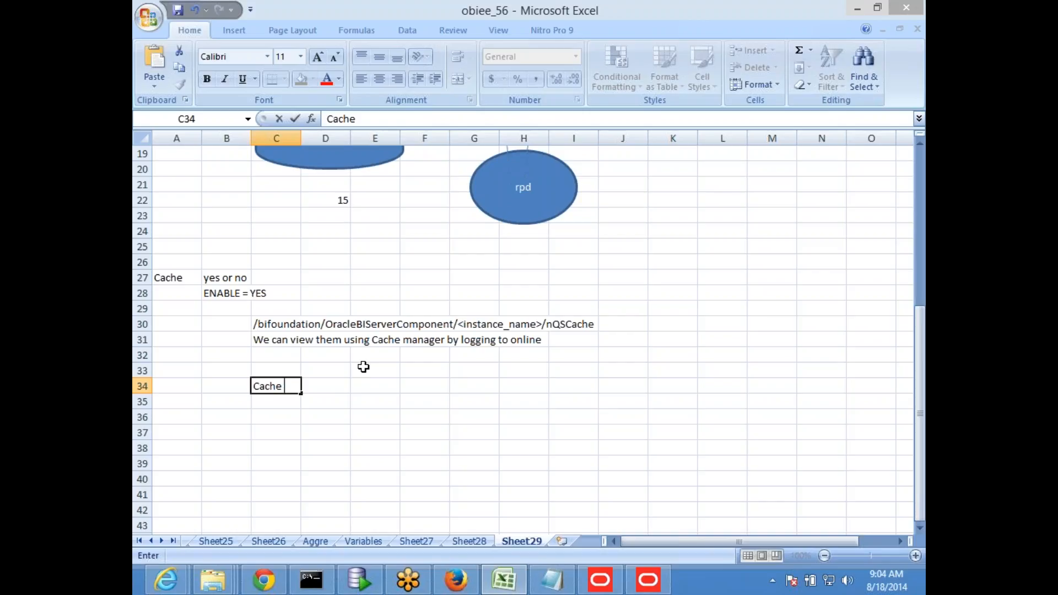
text(Defe)
key(BackSpace)
key(BackSpace)
key(BackSpace)
key(BackSpace)
key(BackSpace)
text(HIT dete)
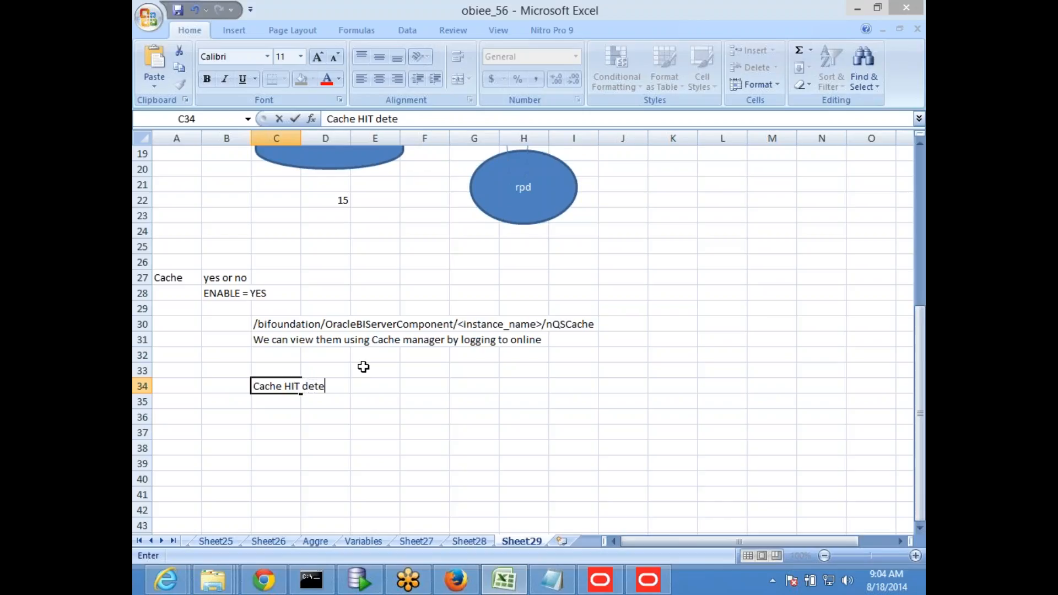
text(ction)
key(Return)
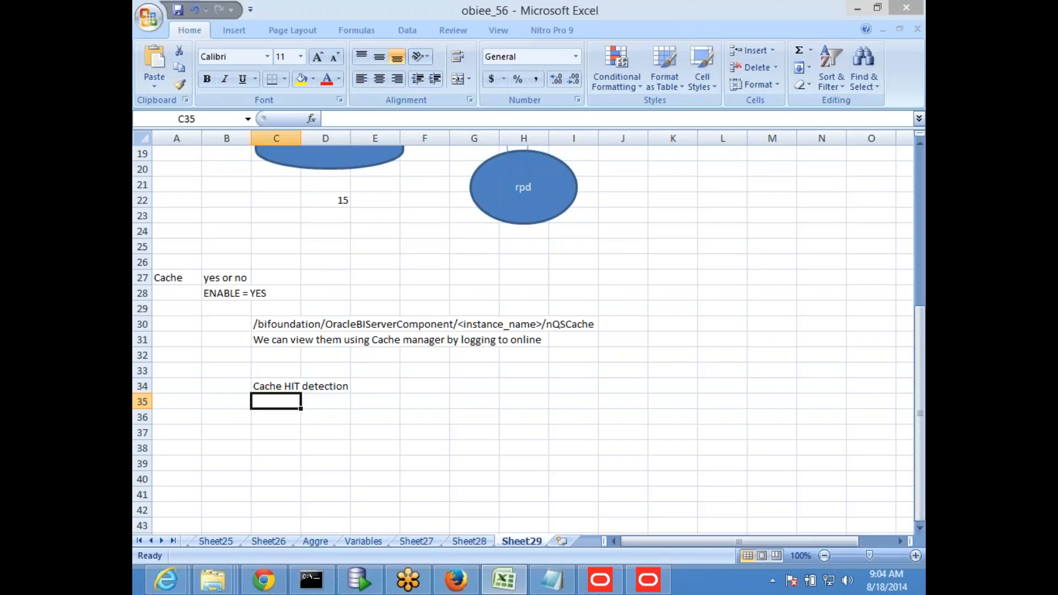
click(648, 580)
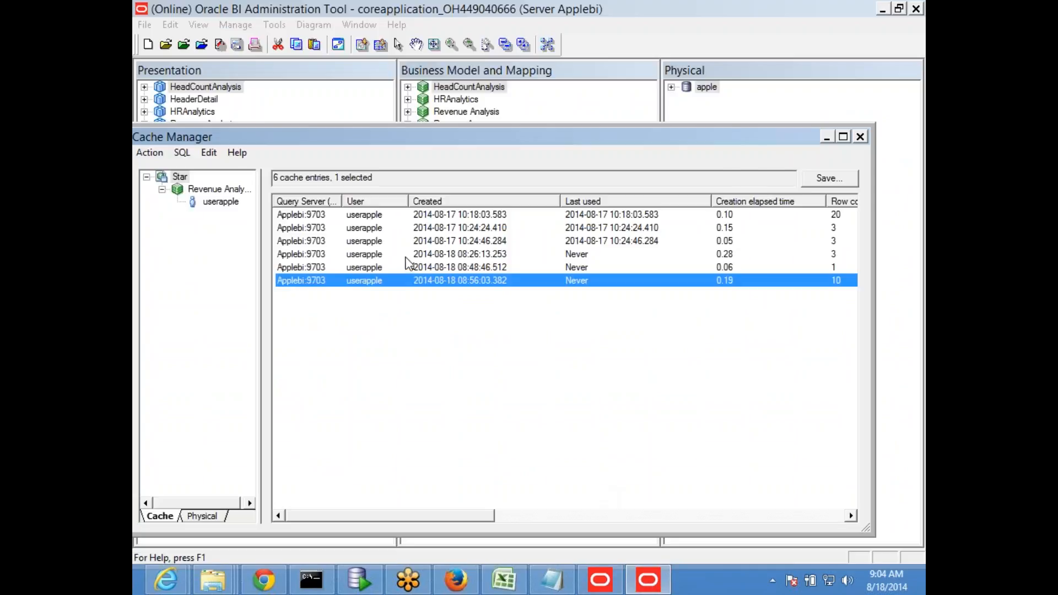
View and select the newest cache entry's logical SQL, then return to Excel at cell E36
right_click(349, 285)
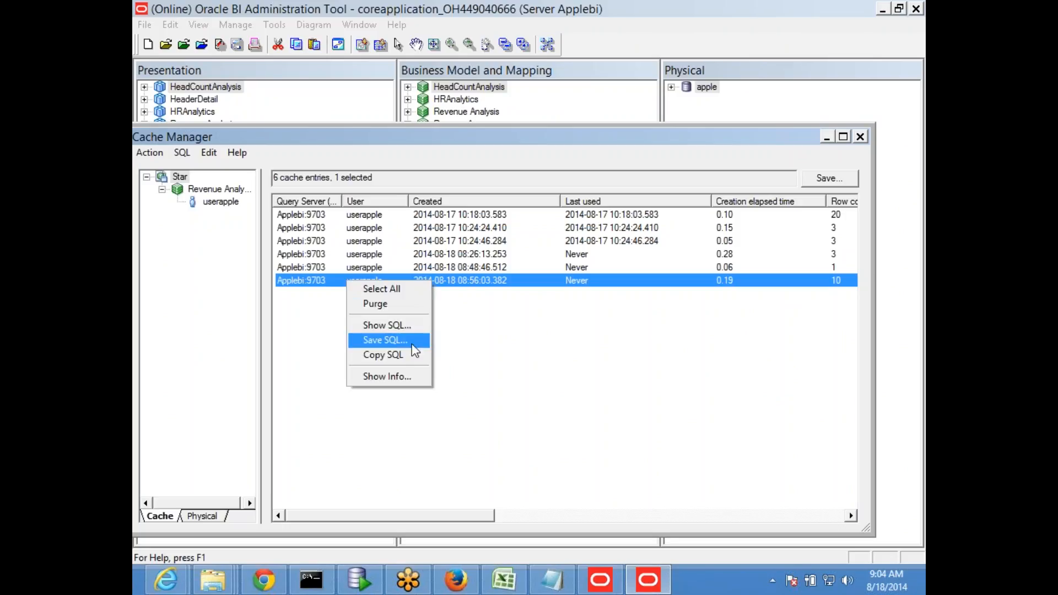
click(403, 327)
click(446, 310)
scroll(450, 314, down, 1)
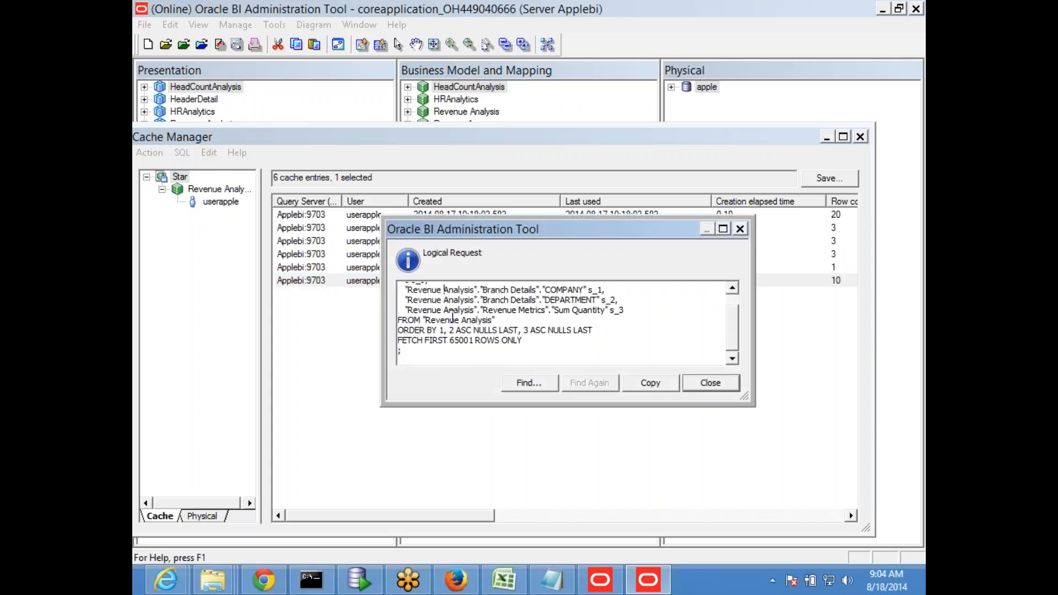
scroll(461, 329, up, 1)
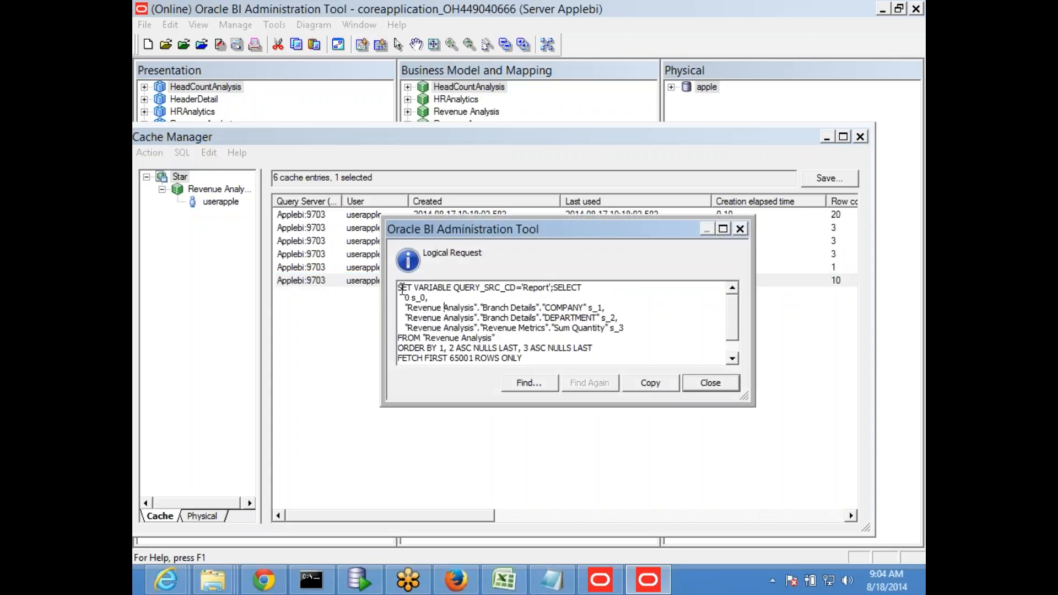
drag(399, 287, 506, 421)
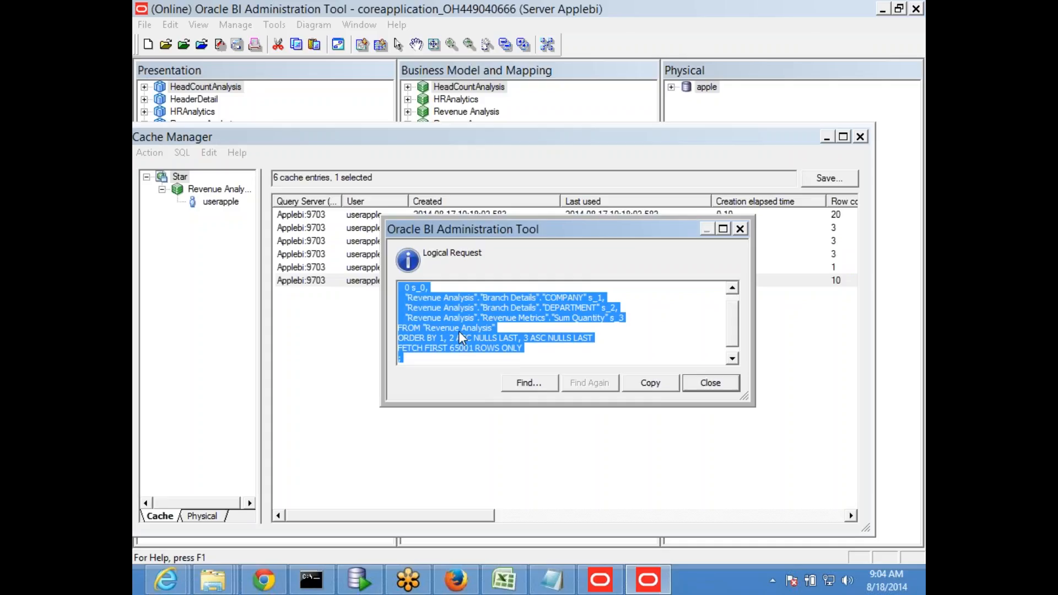
click(741, 230)
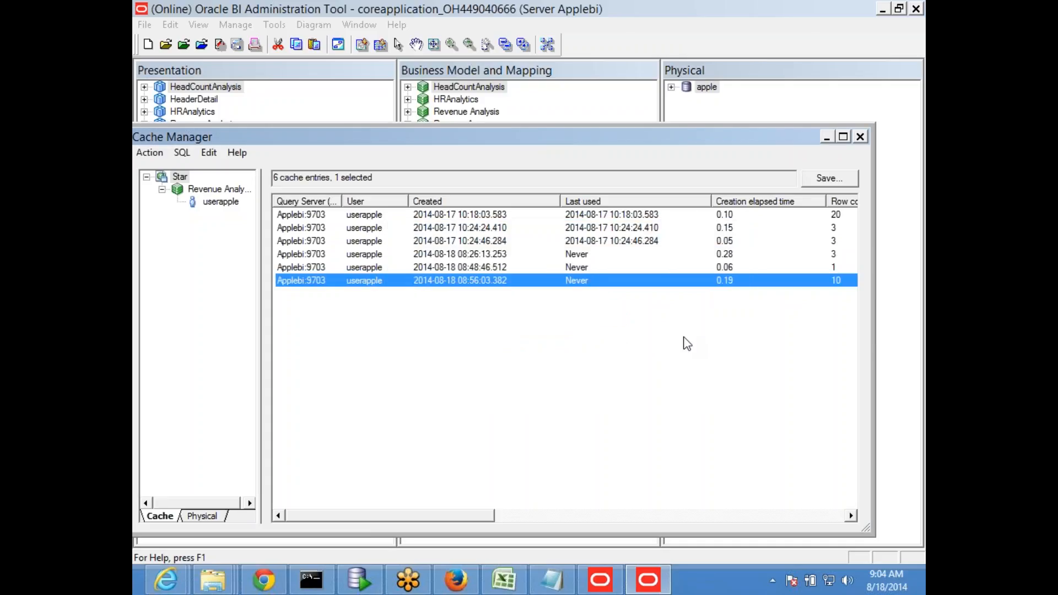
key(alt+Tab)
click(352, 422)
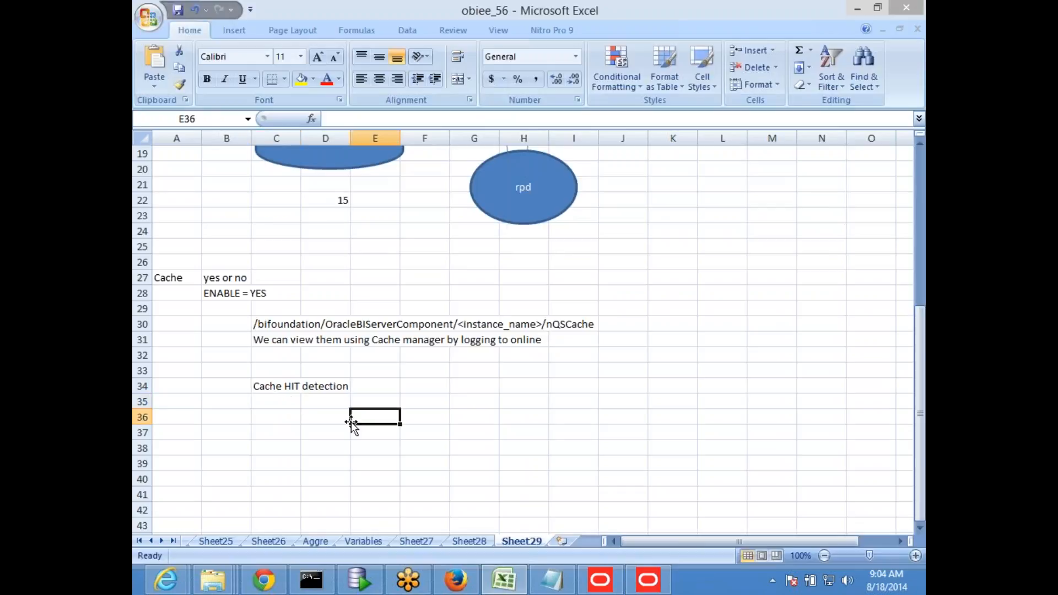
Add a bold 'Cache purging' heading in cell C36
click(287, 392)
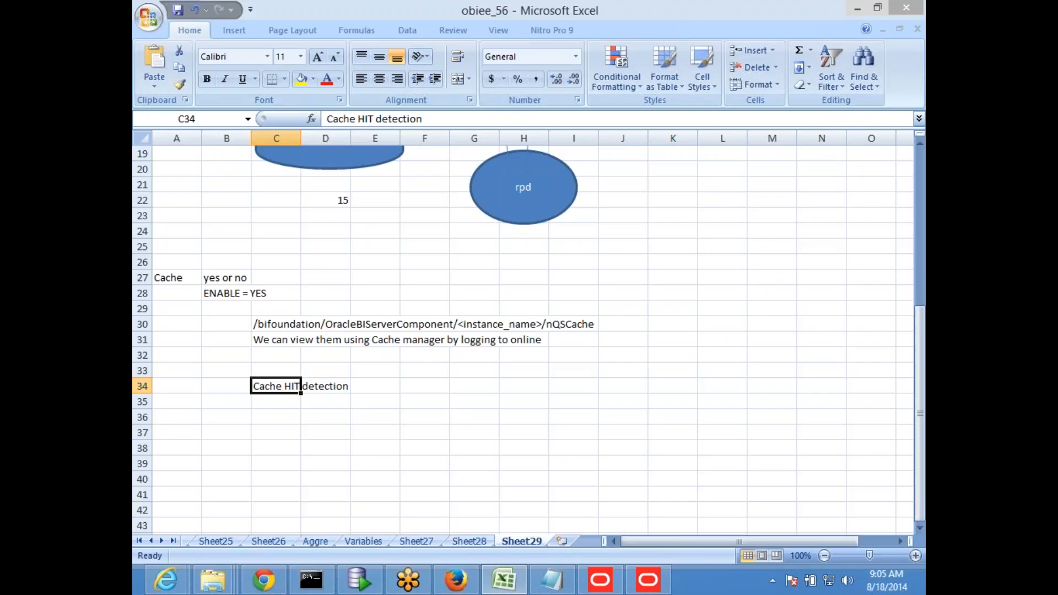
key(Down)
key(Down)
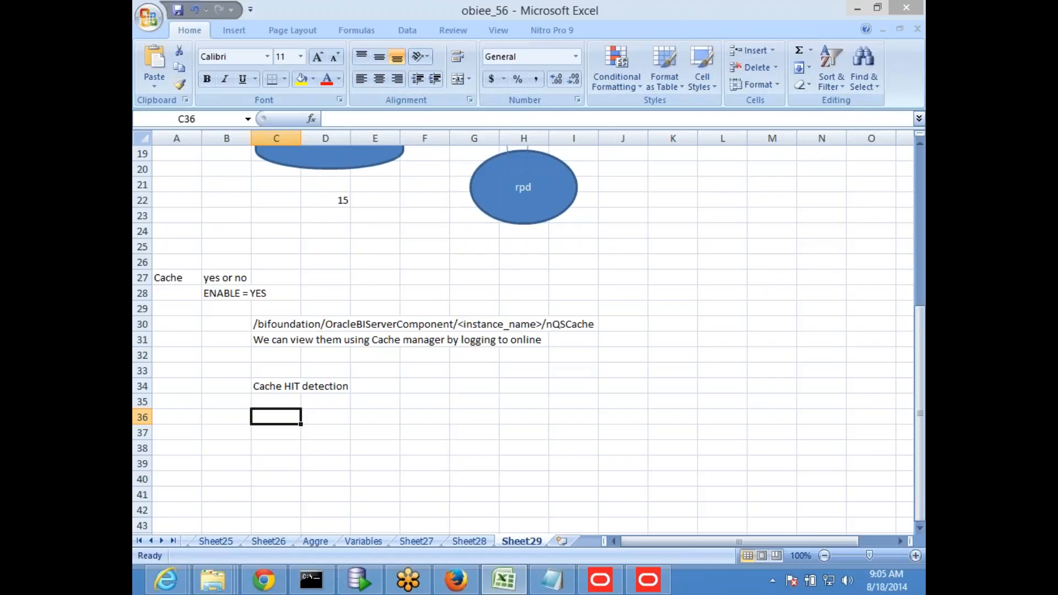
text(C)
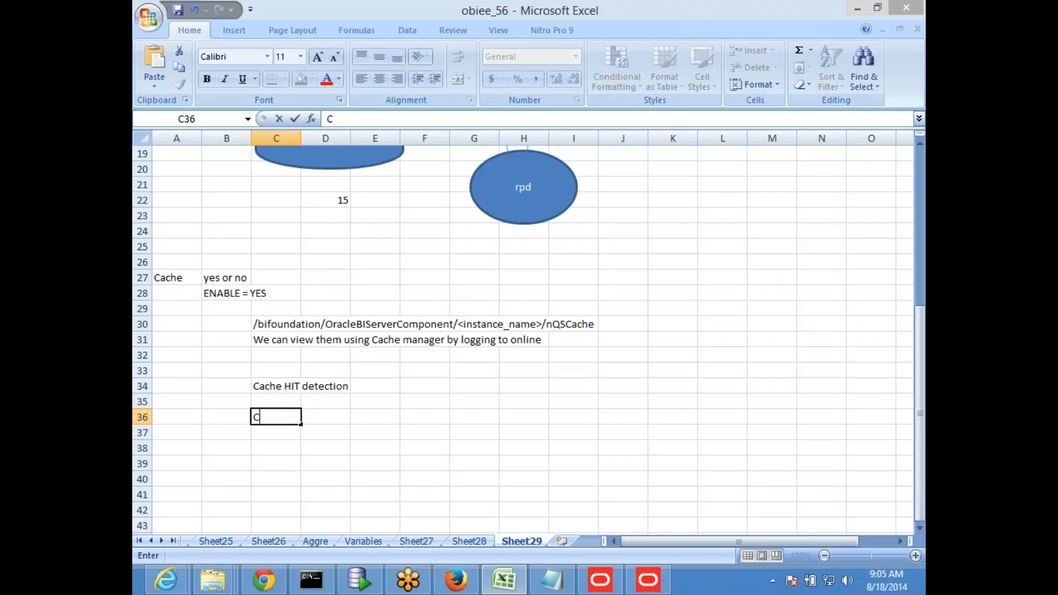
text(ache  purging)
key(Return)
click(301, 419)
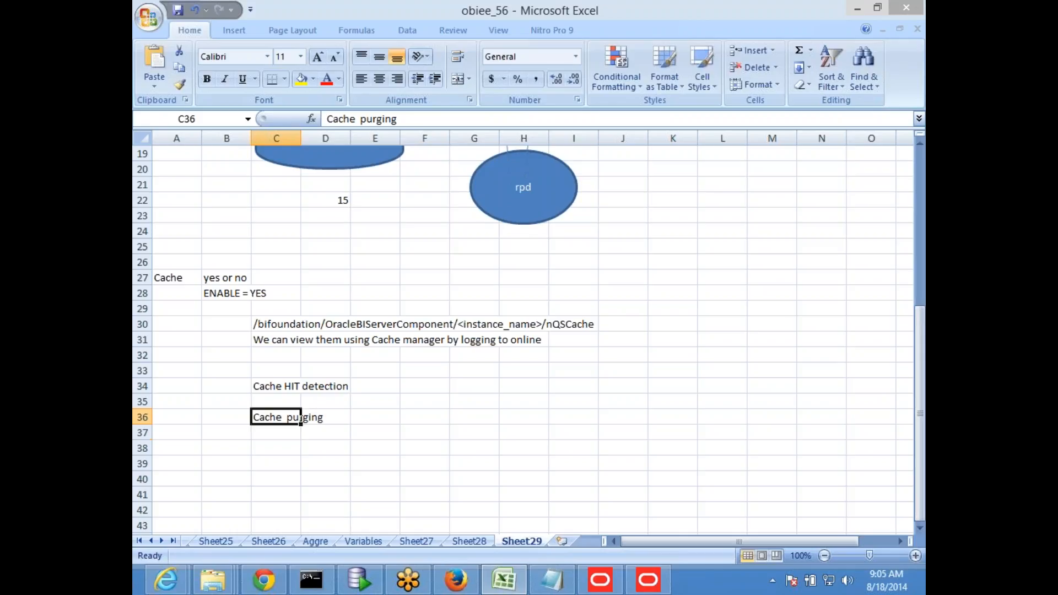
key(ctrl+b)
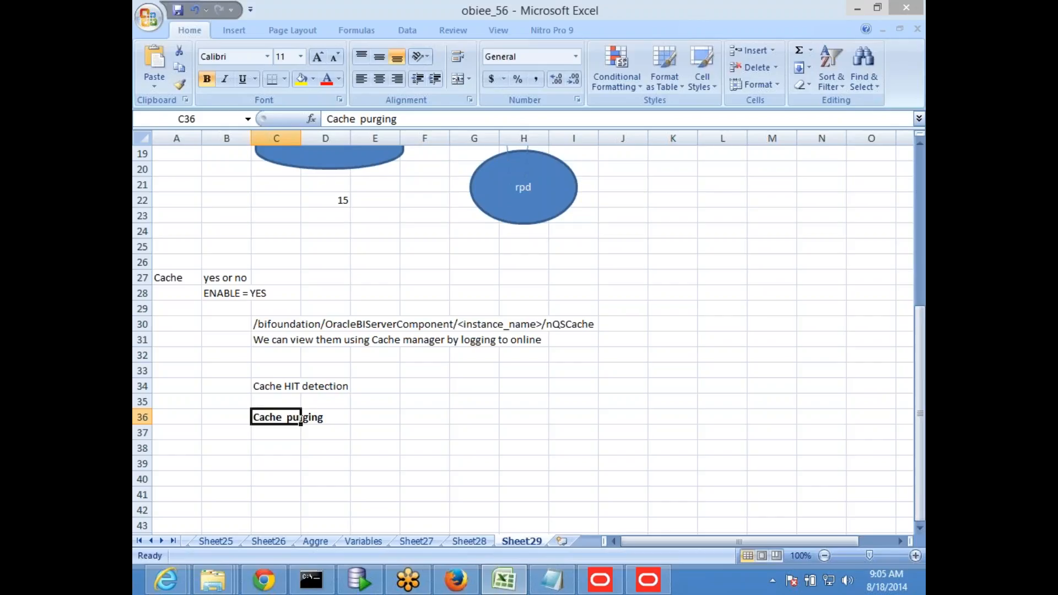
Enter 'Manual purging from Cache manager' in cell E37
key(Down)
key(Right)
key(Right)
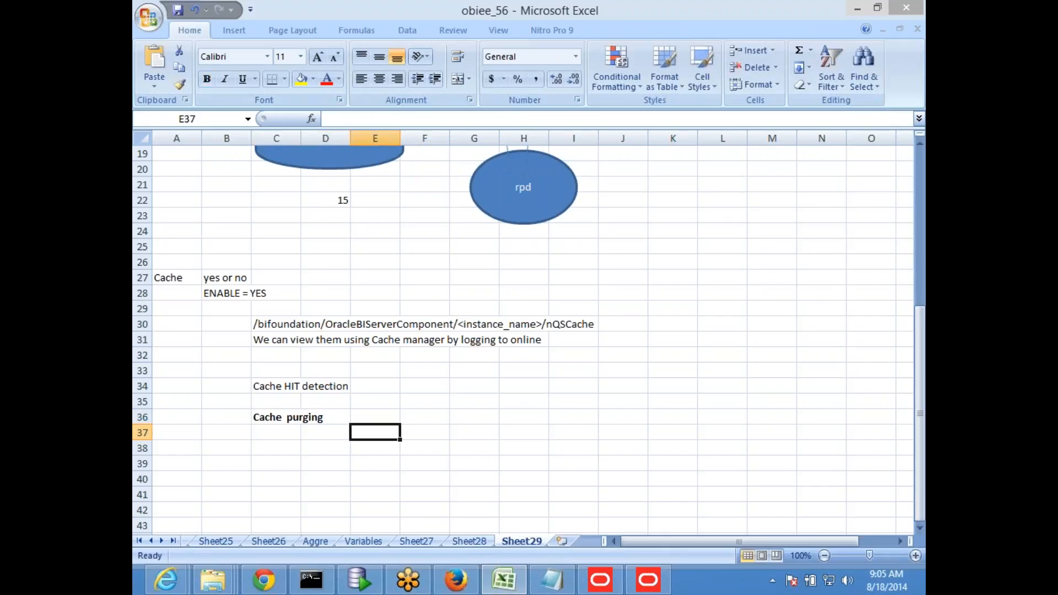
text(Mandual)
key(BackSpace)
key(BackSpace)
key(BackSpace)
key(BackSpace)
text(a)
key(BackSpace)
text(ual purgi)
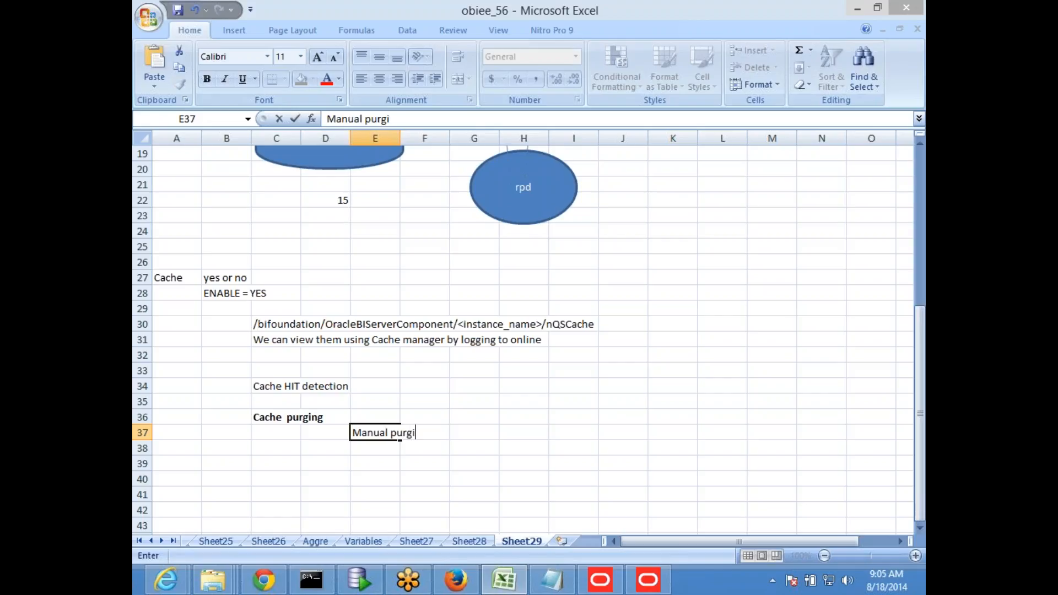
text(ng from Cache manager)
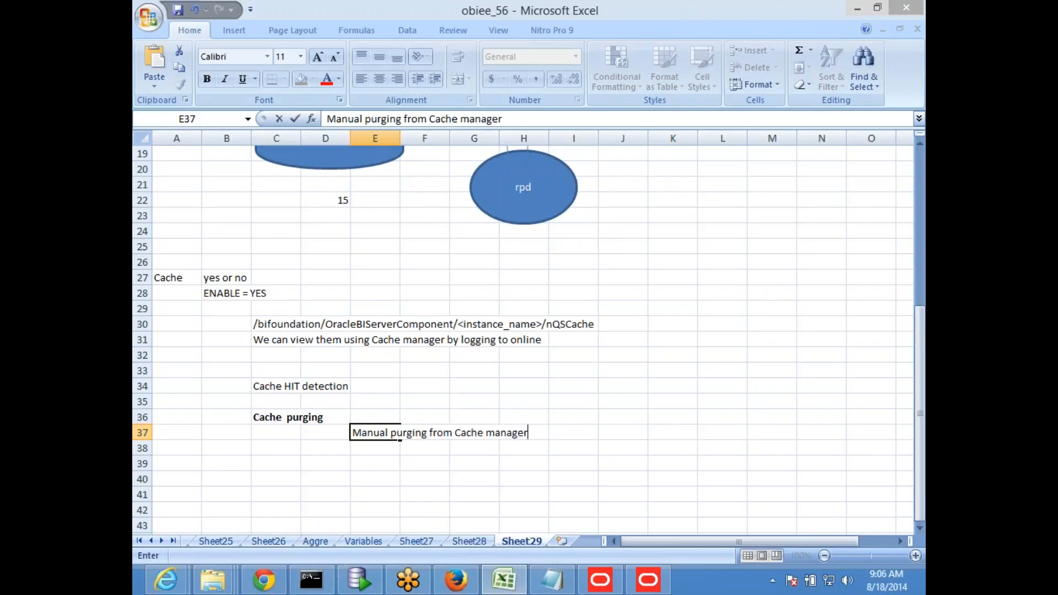
key(Return)
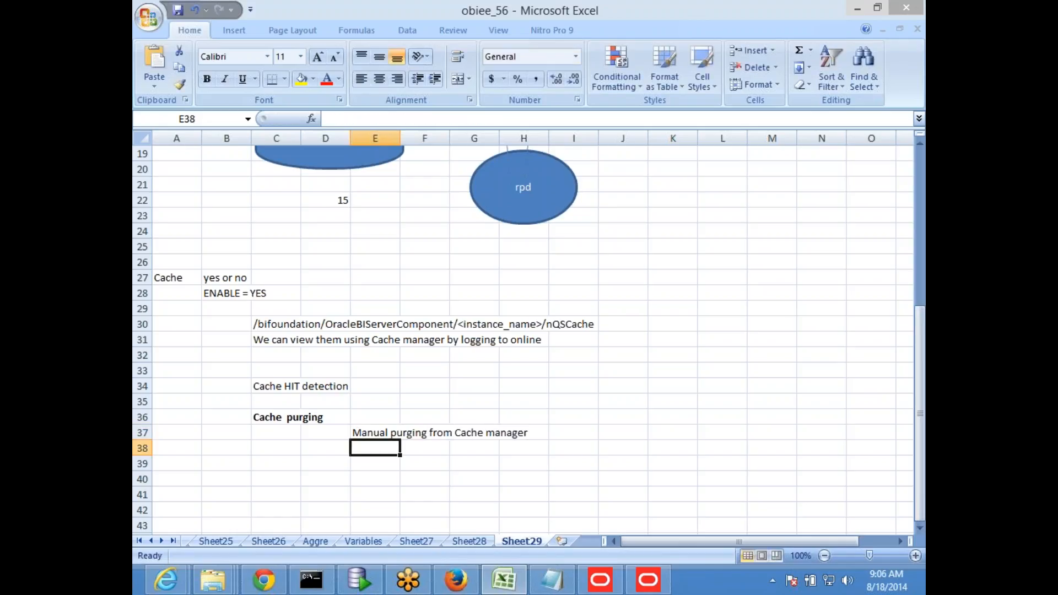
Purge the newest cache entry and the 08:48:46 cache entry, confirming each purge
key(alt+Tab)
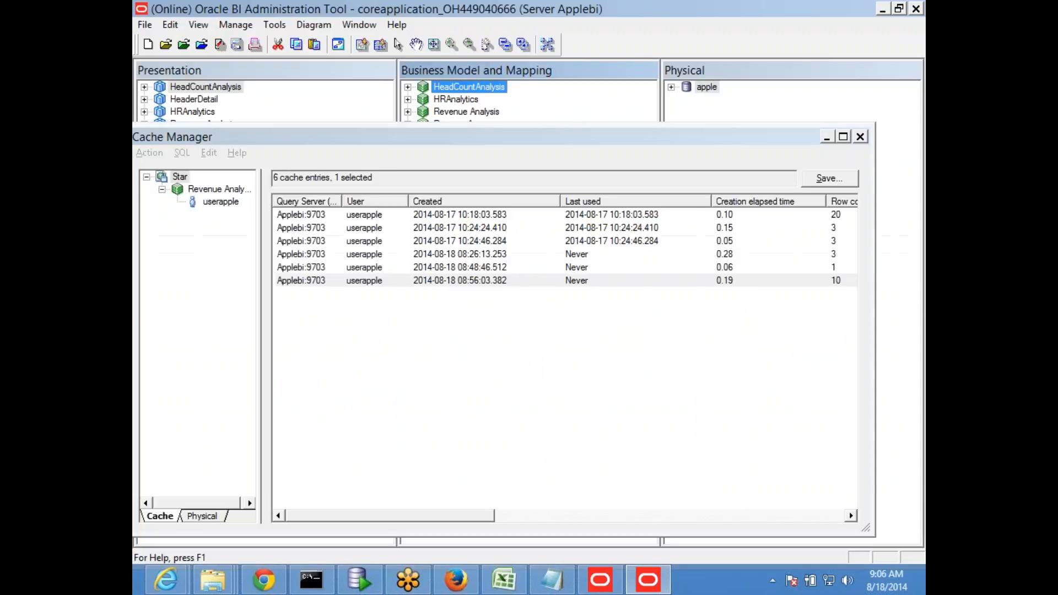
drag(481, 138, 611, 128)
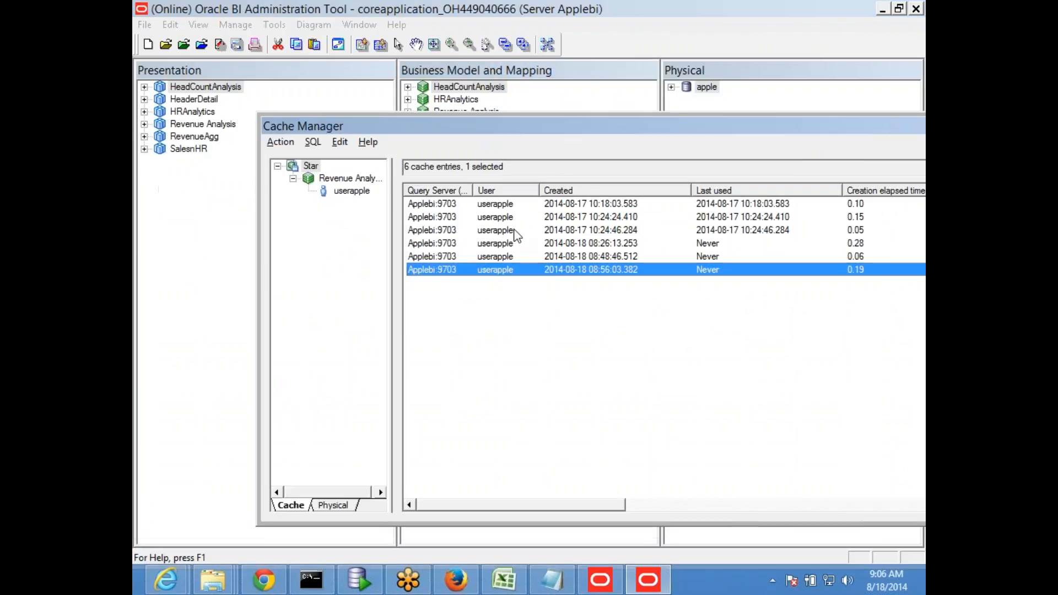
right_click(437, 275)
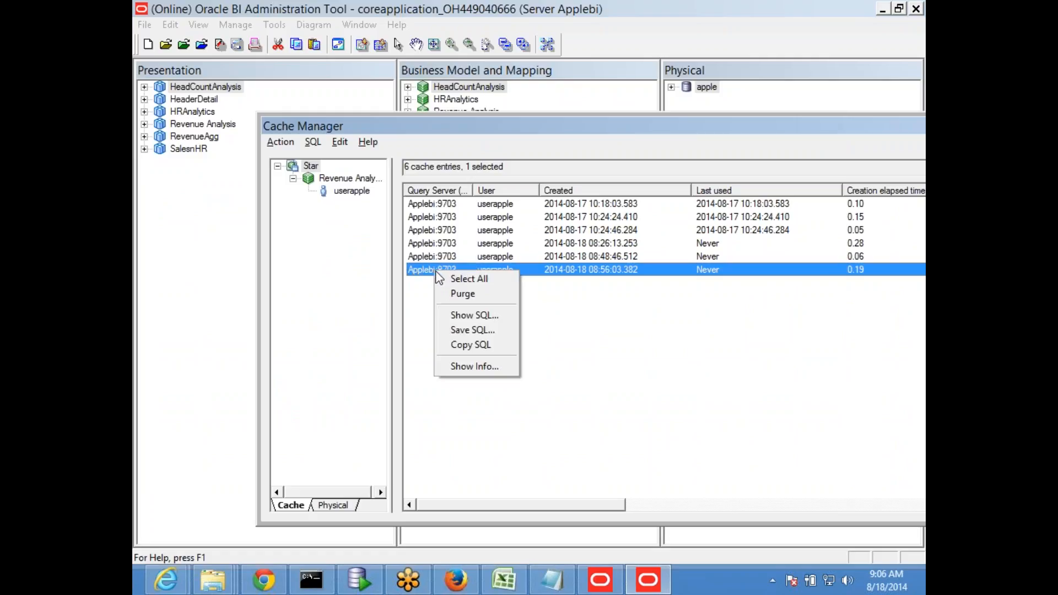
click(475, 295)
click(700, 359)
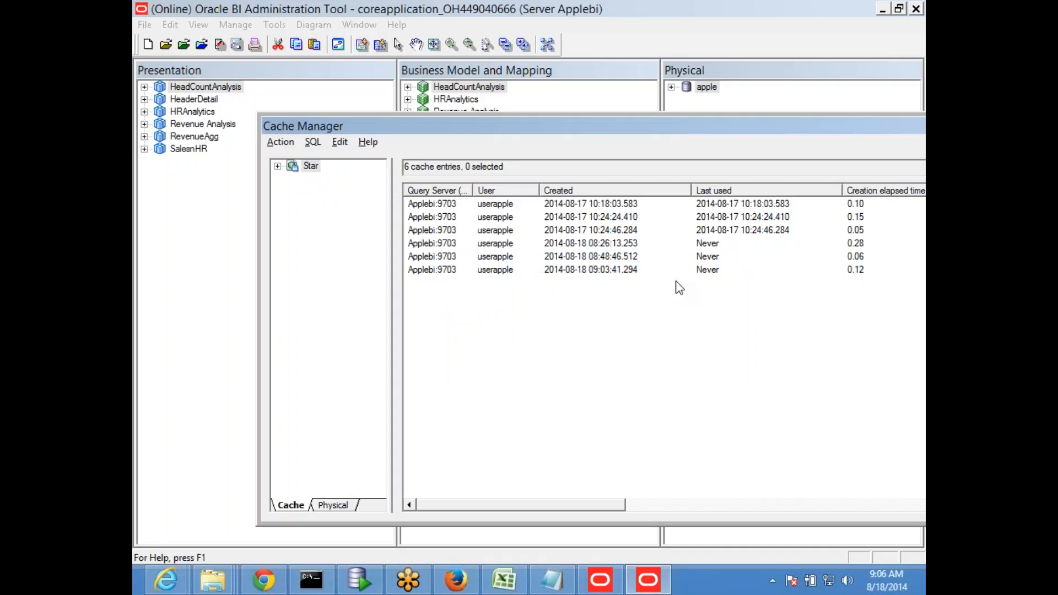
click(437, 271)
click(441, 258)
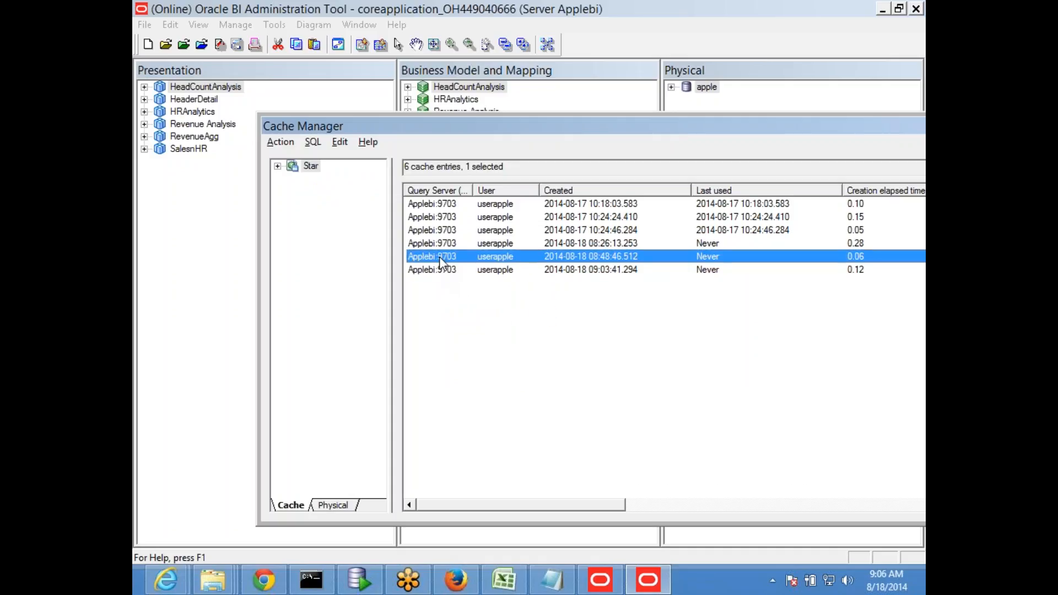
right_click(439, 257)
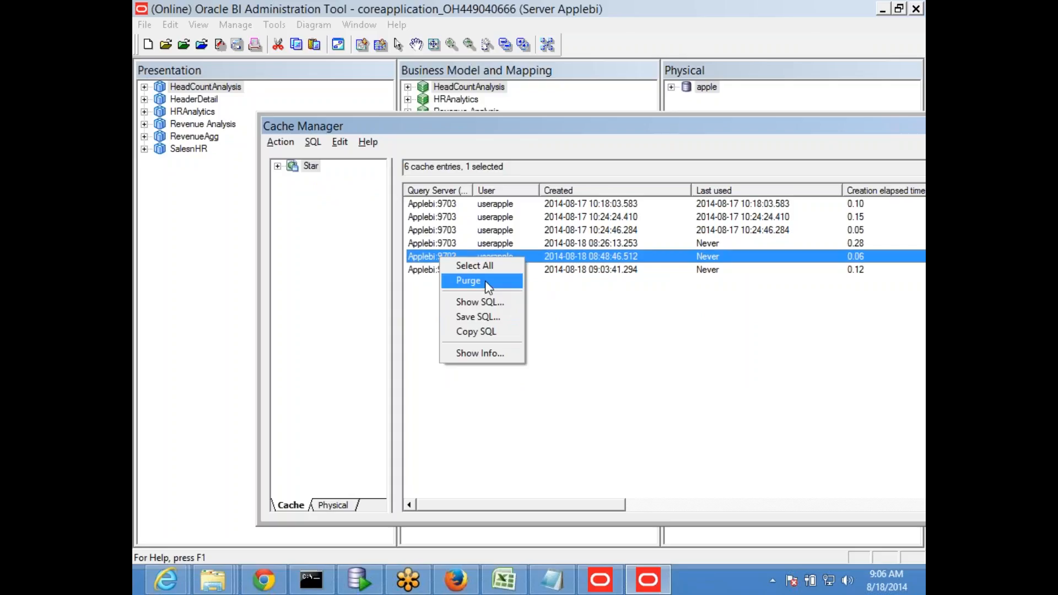
click(485, 280)
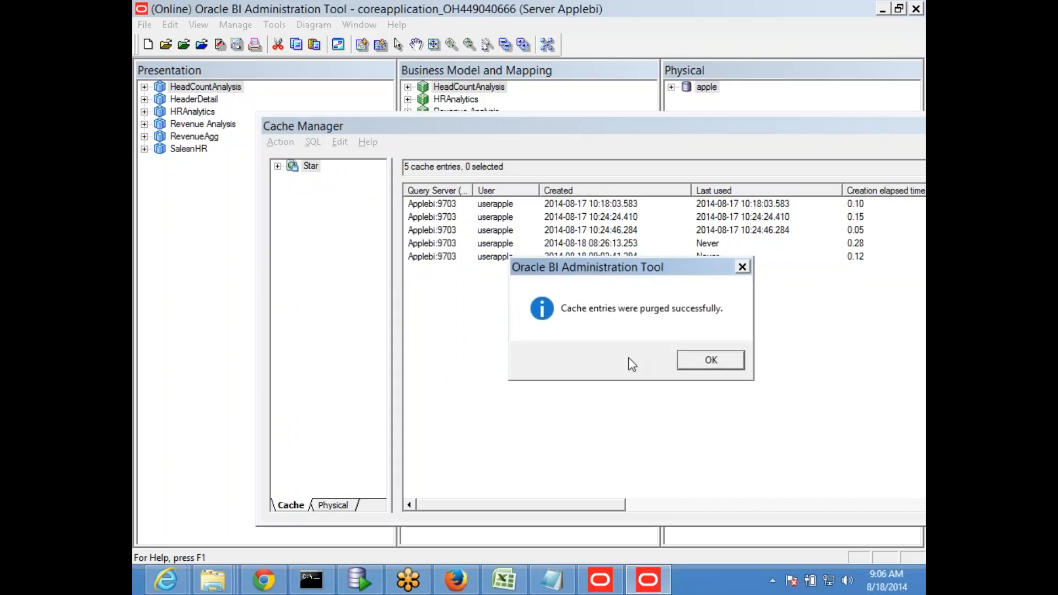
click(703, 361)
Purge the last remaining selected cache entry and close the Cache Manager
right_click(448, 257)
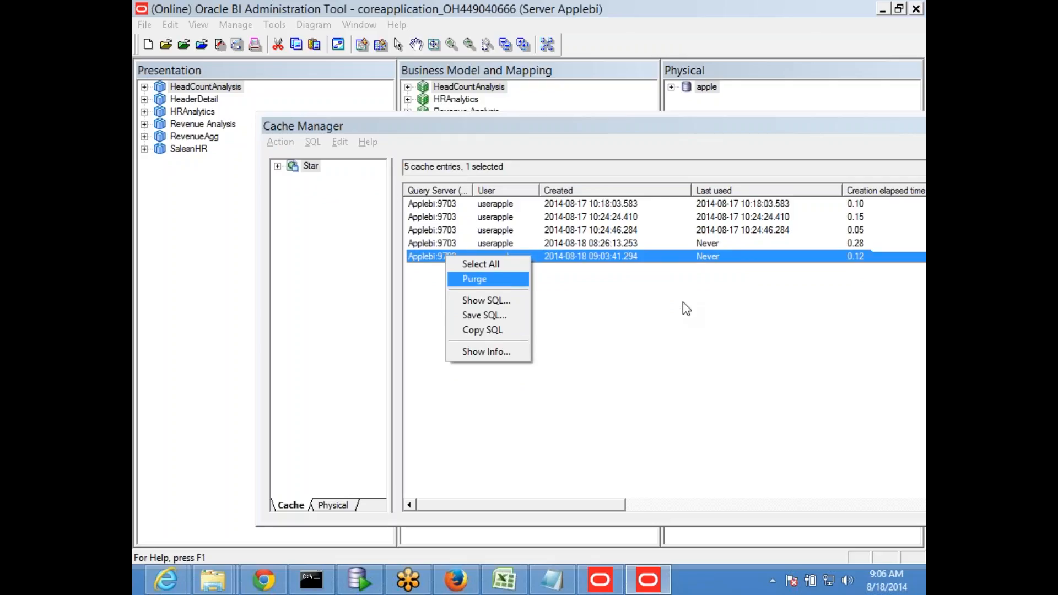
click(485, 279)
click(704, 360)
drag(561, 138, 319, 88)
click(763, 82)
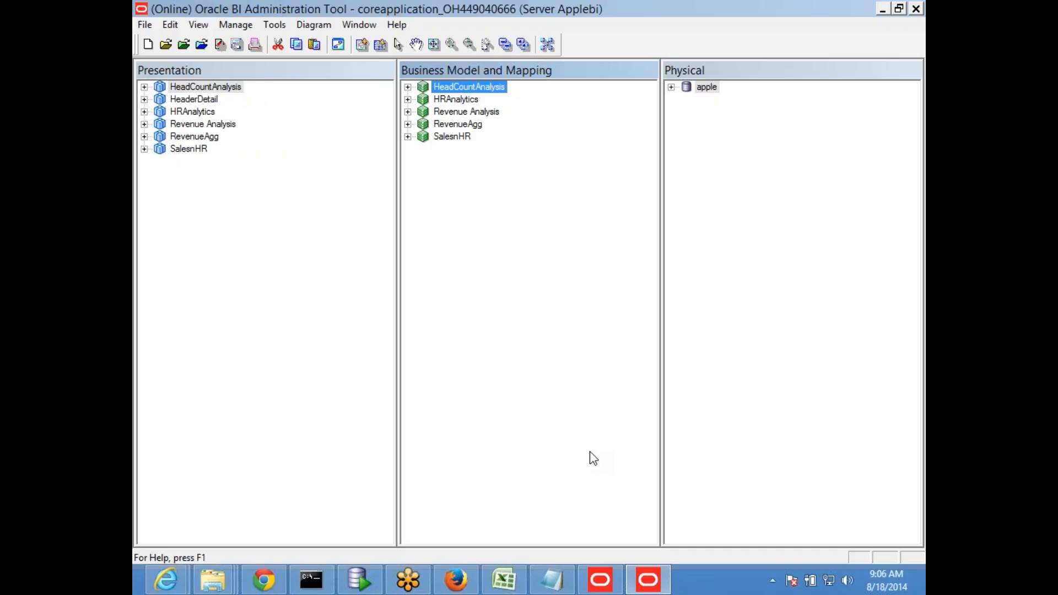
Expand apple > BISAMPLE and check out the SAMP_ADDRESSES_D physical table
click(671, 87)
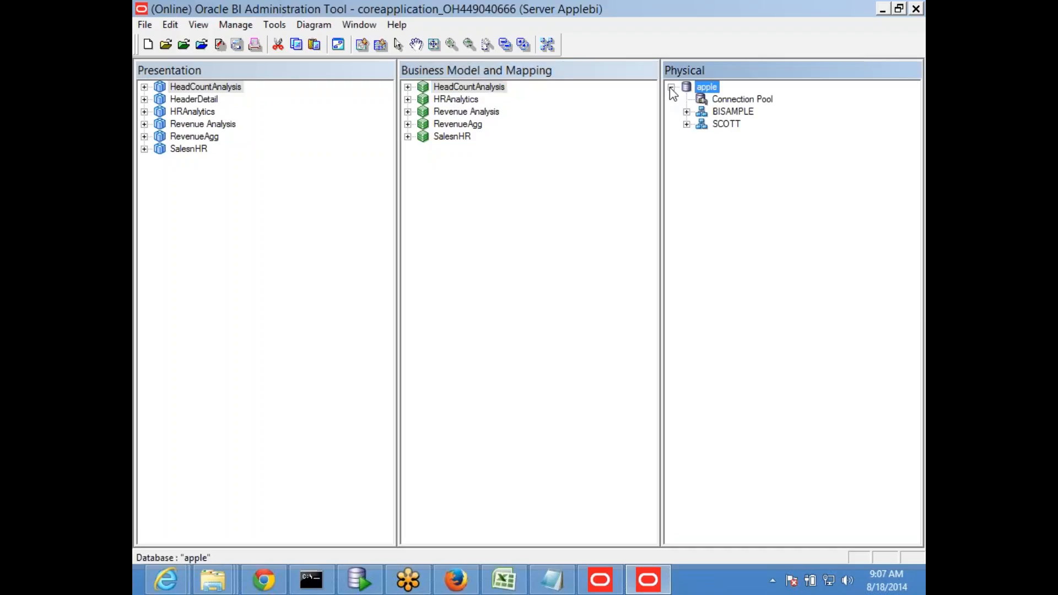
click(687, 112)
double_click(763, 173)
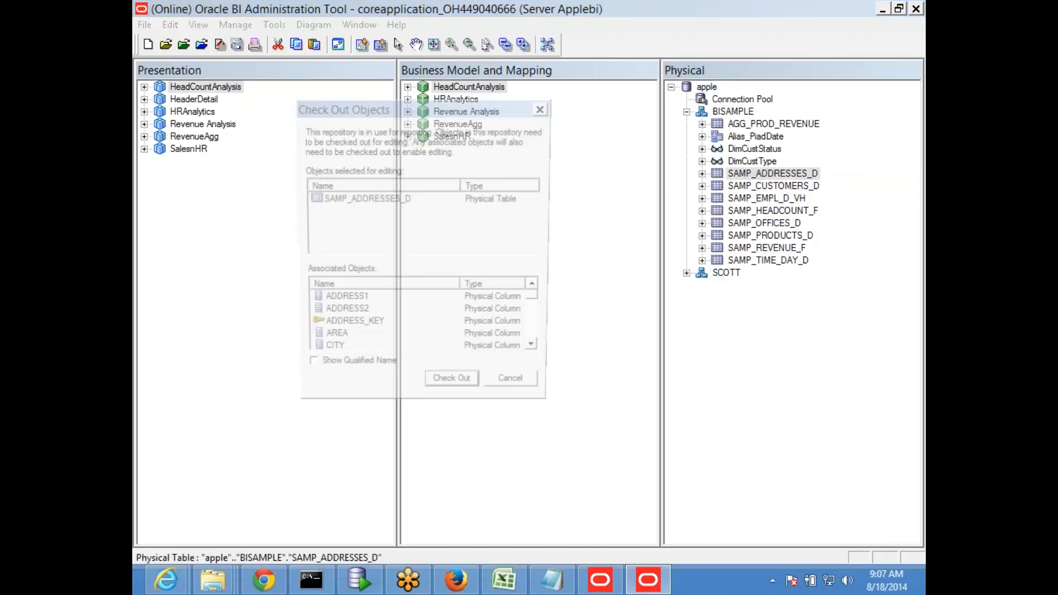
click(453, 389)
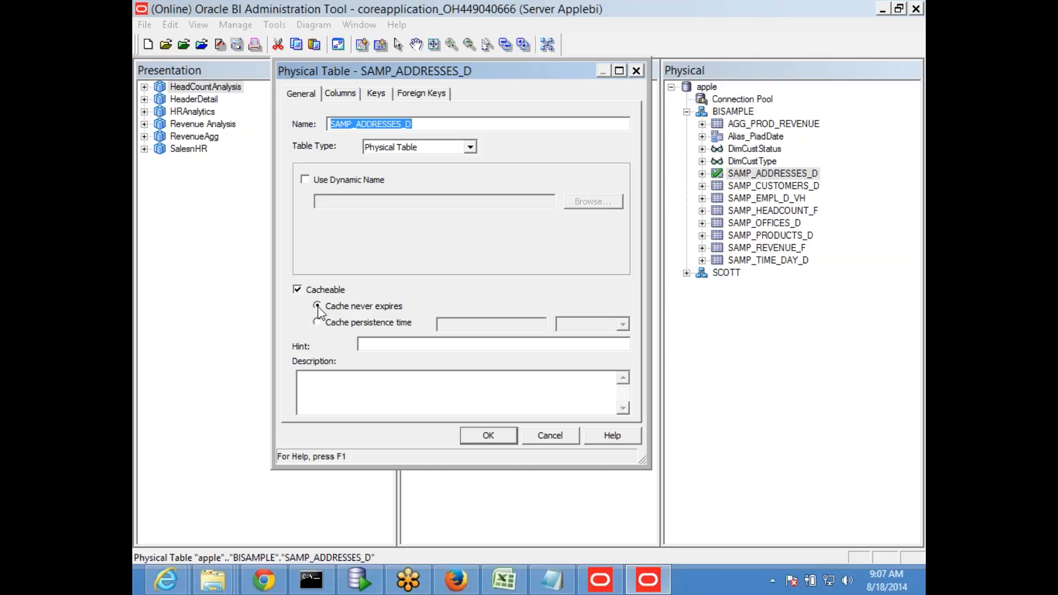
Trial a cache persistence time of 1 day on SAMP_ADDRESSES_D, then cancel the dialog
click(386, 323)
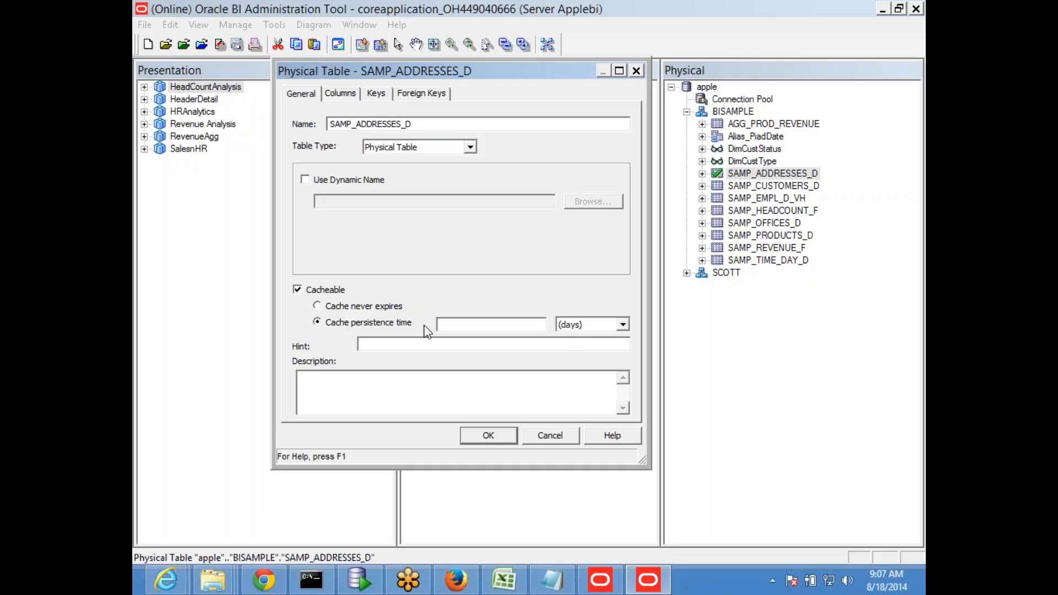
click(533, 326)
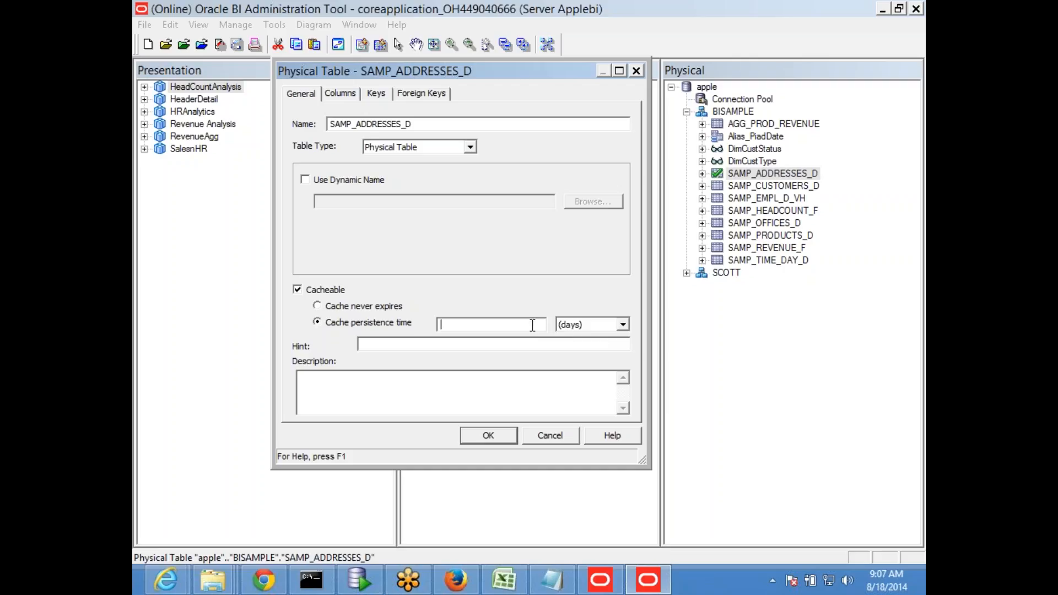
click(621, 325)
click(589, 357)
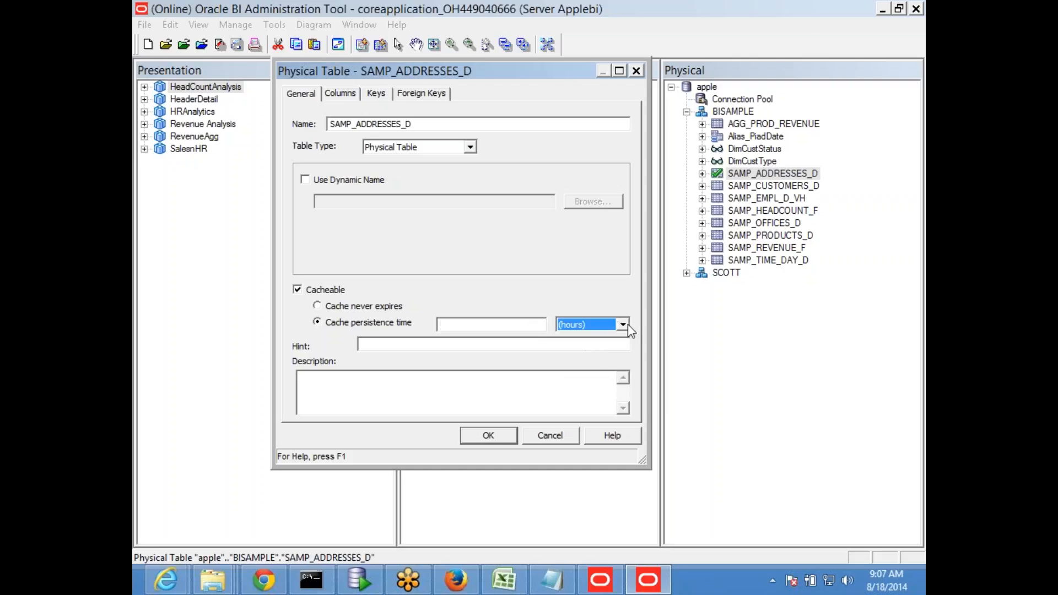
click(623, 325)
click(586, 337)
click(469, 325)
text(1)
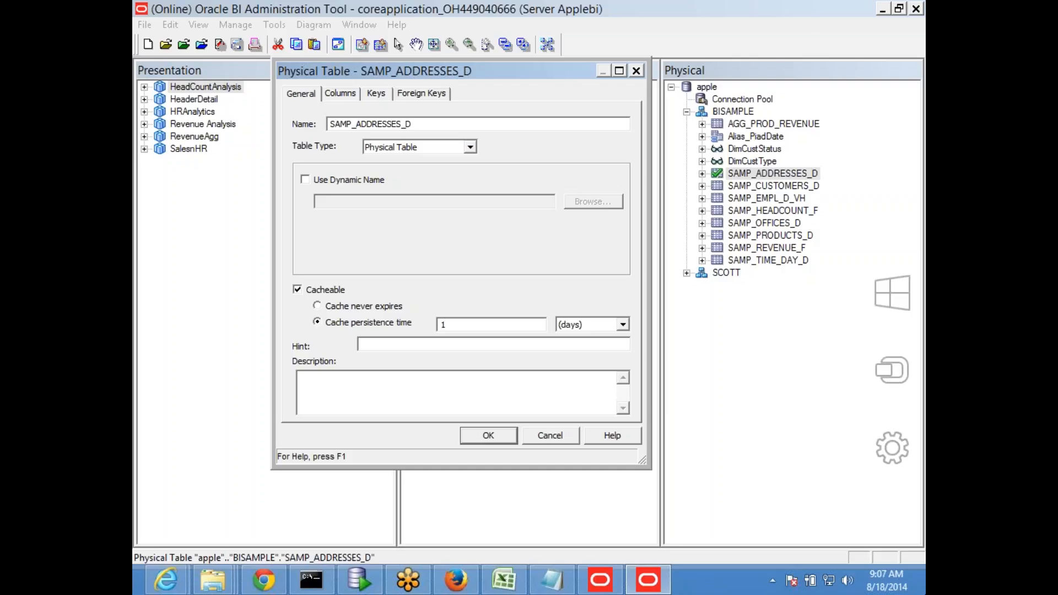
click(546, 435)
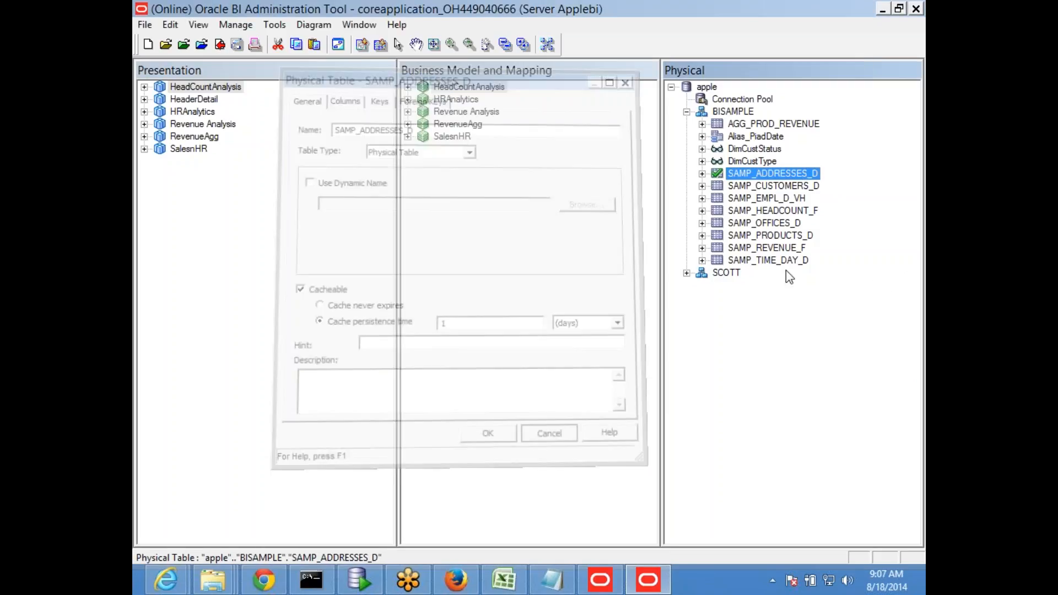
Check out the SAMP_EMPL_D_VH table and close its properties unchanged
double_click(750, 196)
click(466, 392)
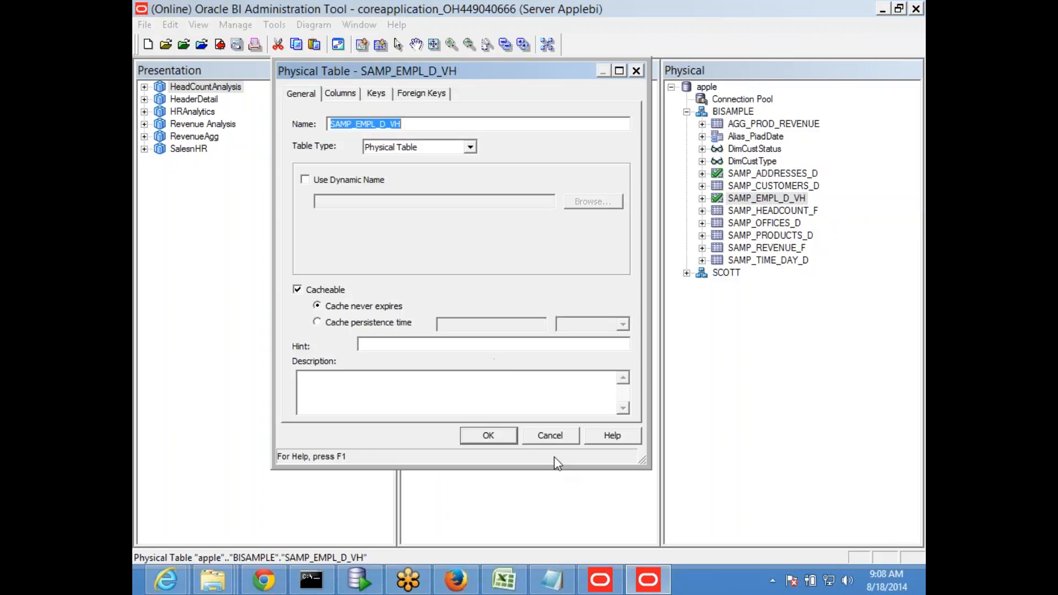
click(550, 435)
Enter 'table expire time in physical table physical layer' in cell E38
click(551, 580)
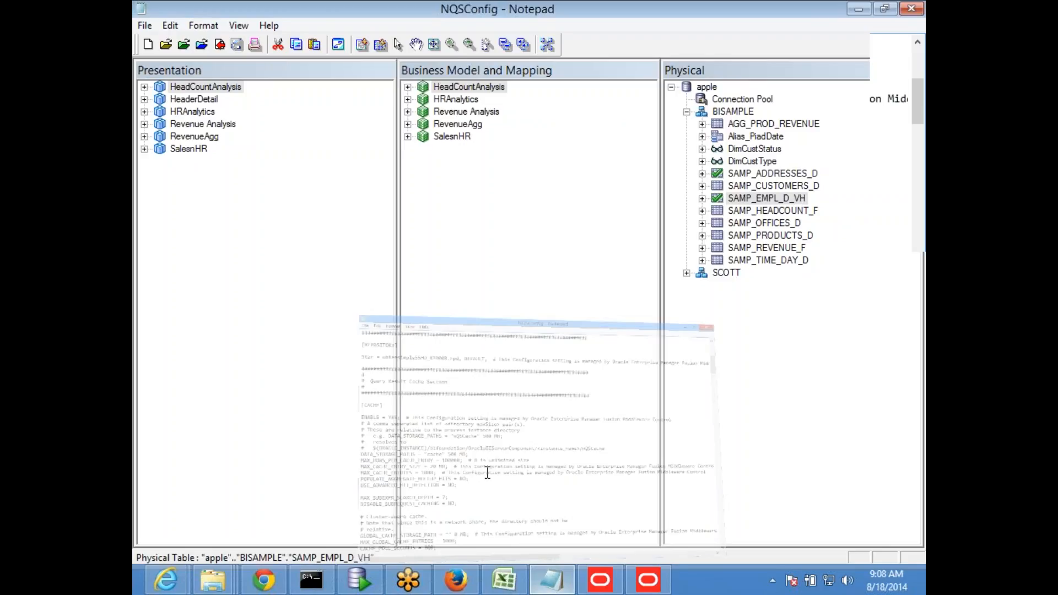
click(504, 579)
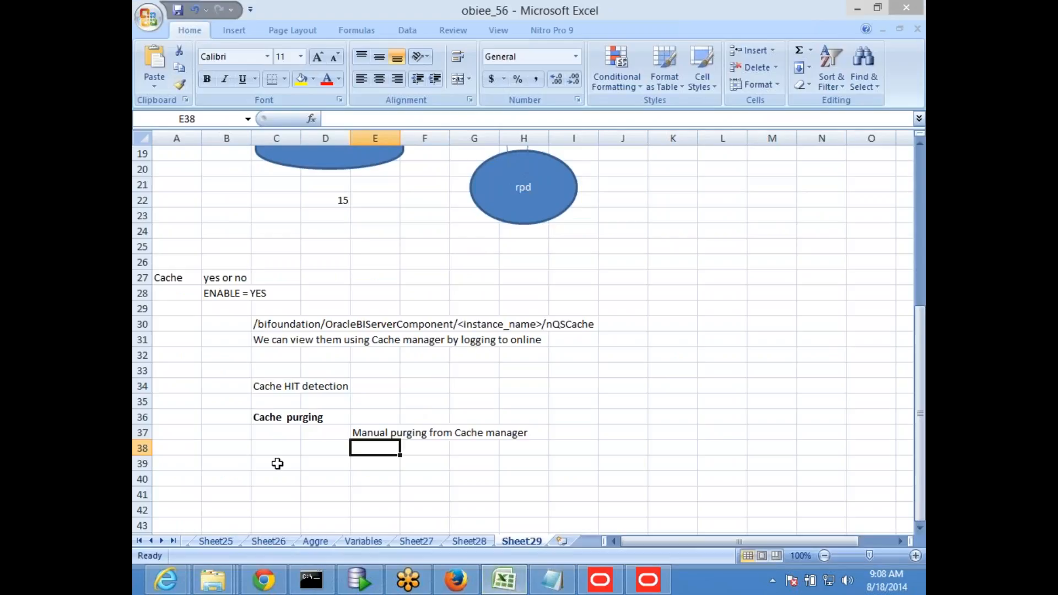
click(276, 463)
click(375, 449)
text(table)
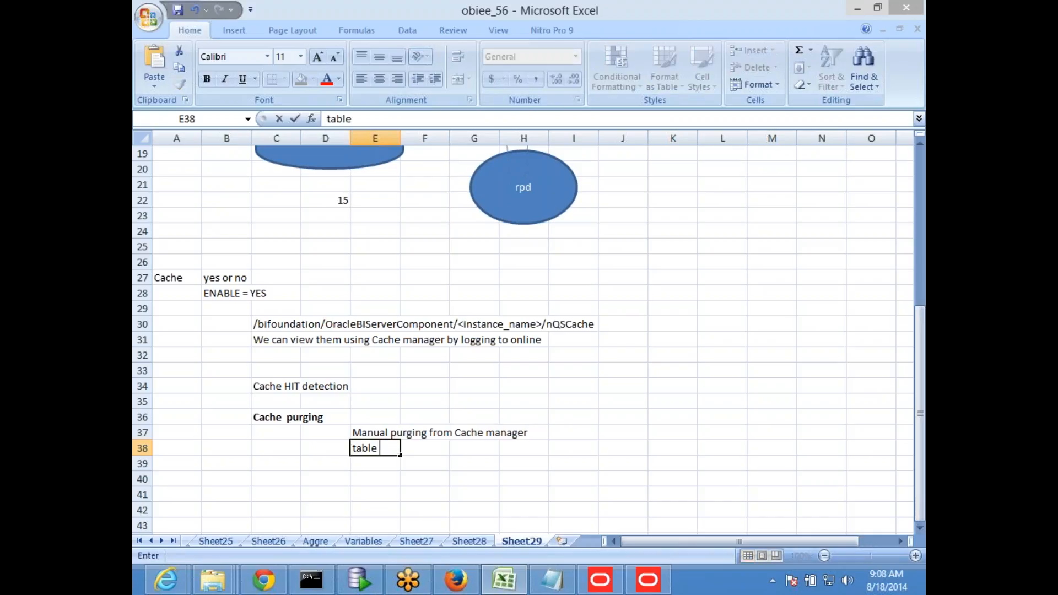
text( expiration time)
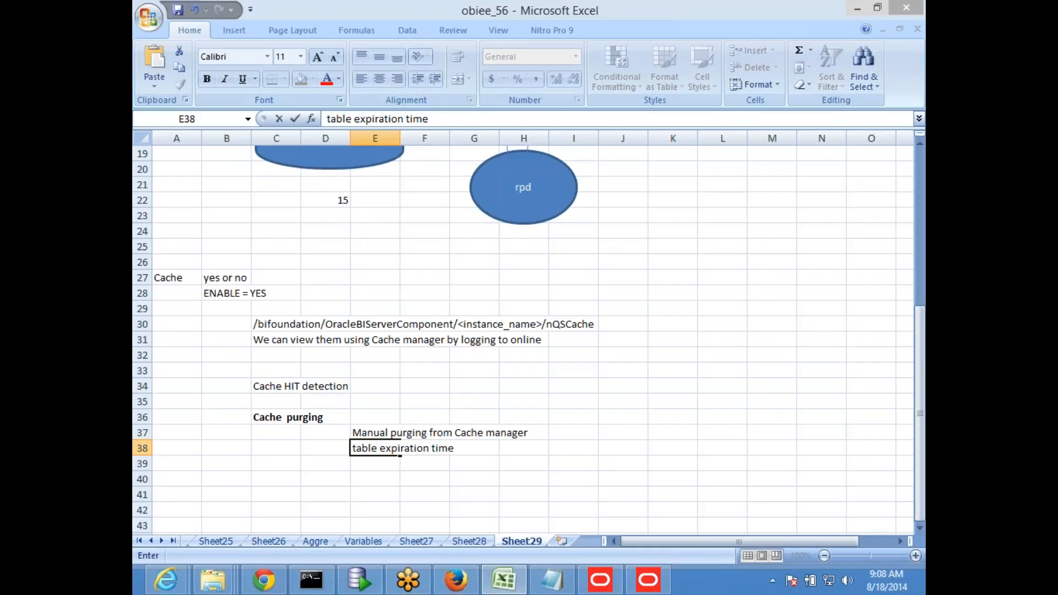
key(BackSpace)
key(BackSpace)
key(BackSpace)
key(BackSpace)
key(BackSpace)
key(BackSpace)
key(BackSpace)
key(BackSpace)
key(BackSpace)
key(BackSpace)
text(e )
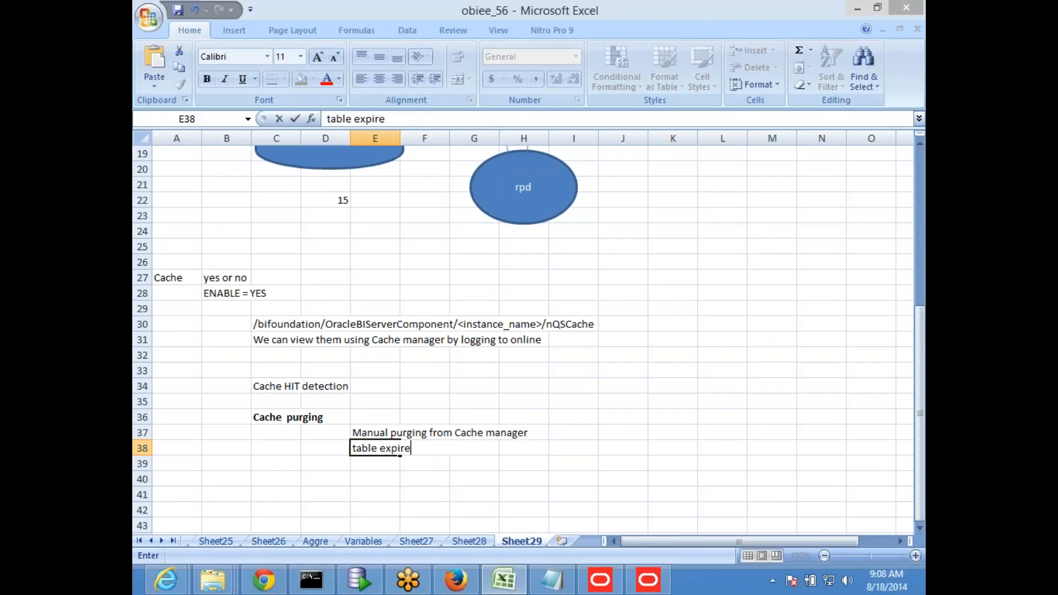
text(time in physic)
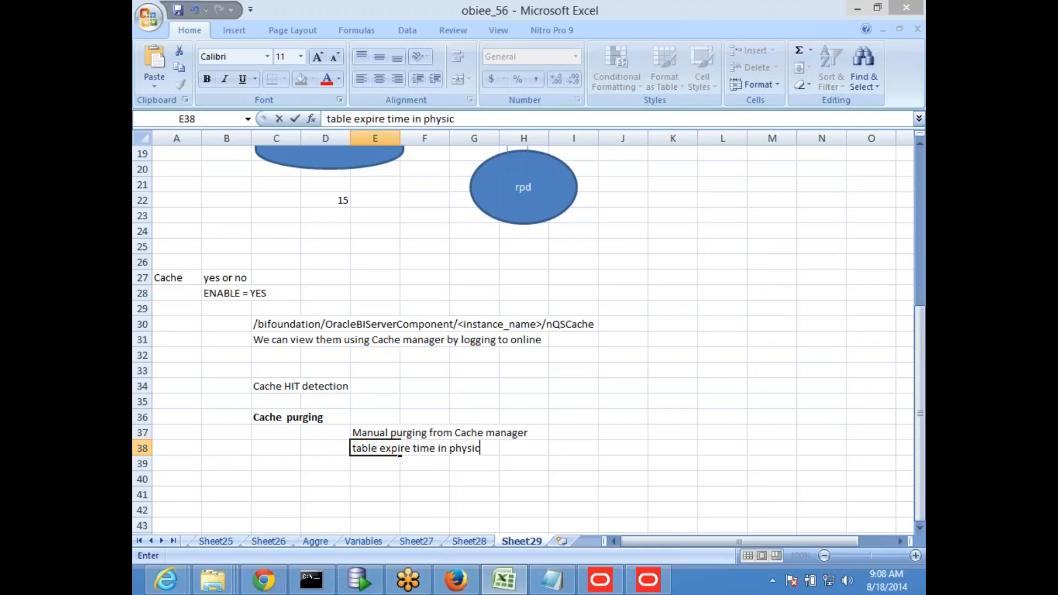
text(al table)
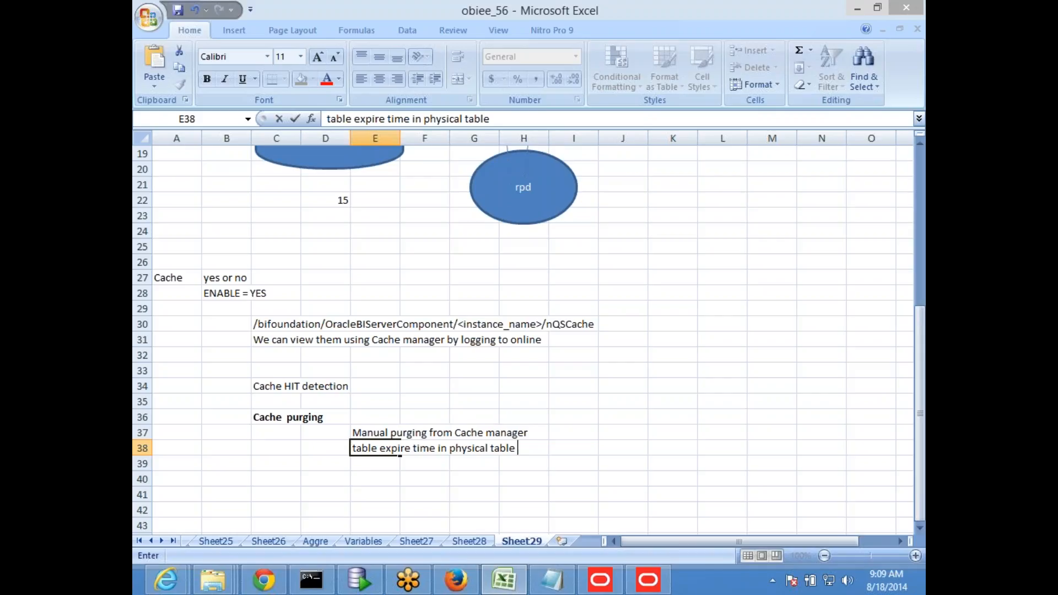
text(physical la)
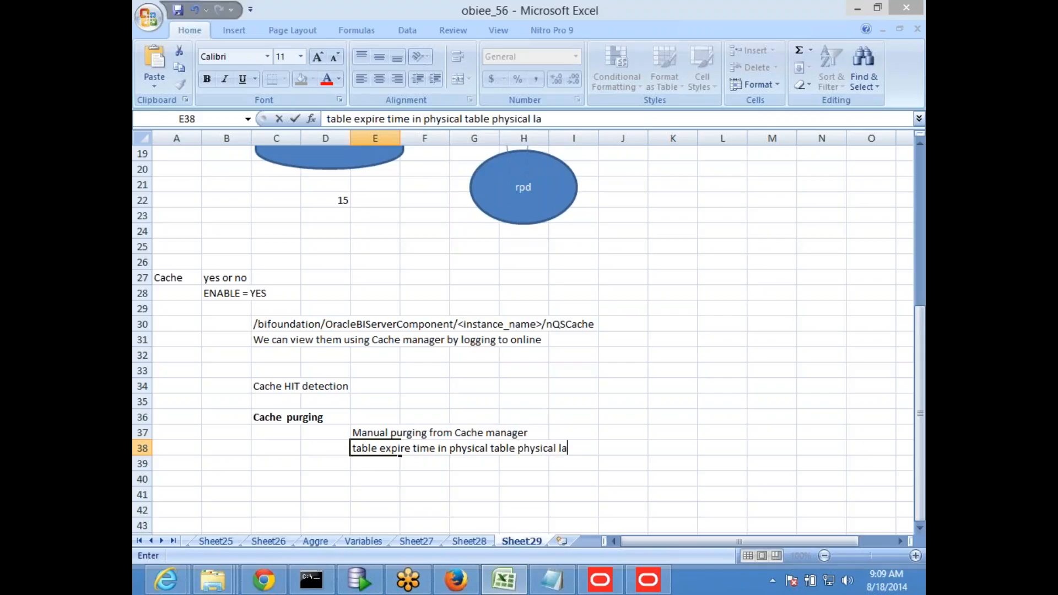
text(yer)
key(Return)
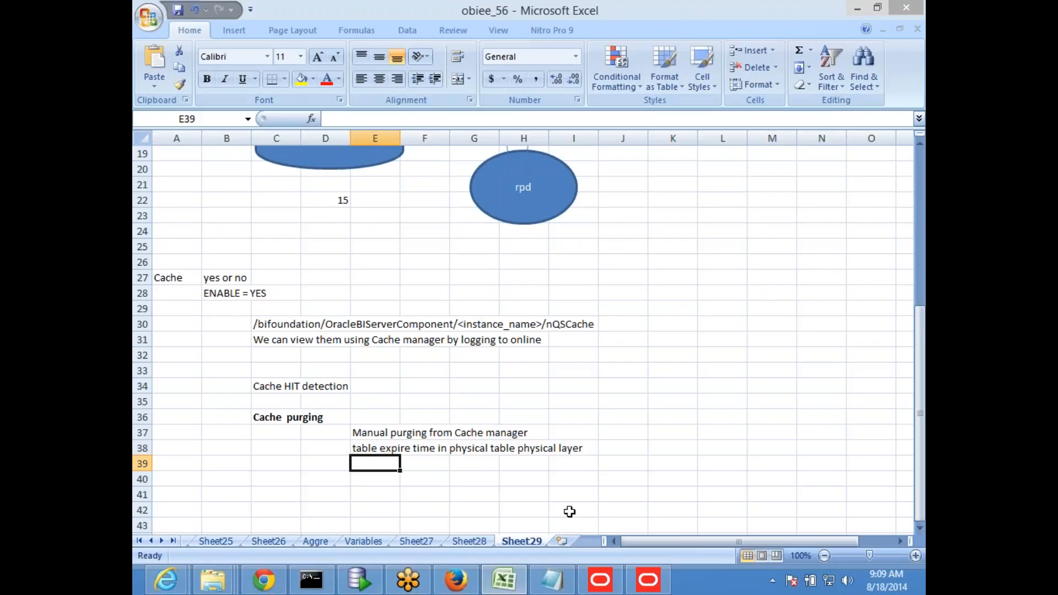
Mark the note '(auto purging)' in cell K38 and scroll back up the sheet
key(Up)
key(Right)
key(Right)
key(Right)
key(Right)
key(Right)
key(Right)
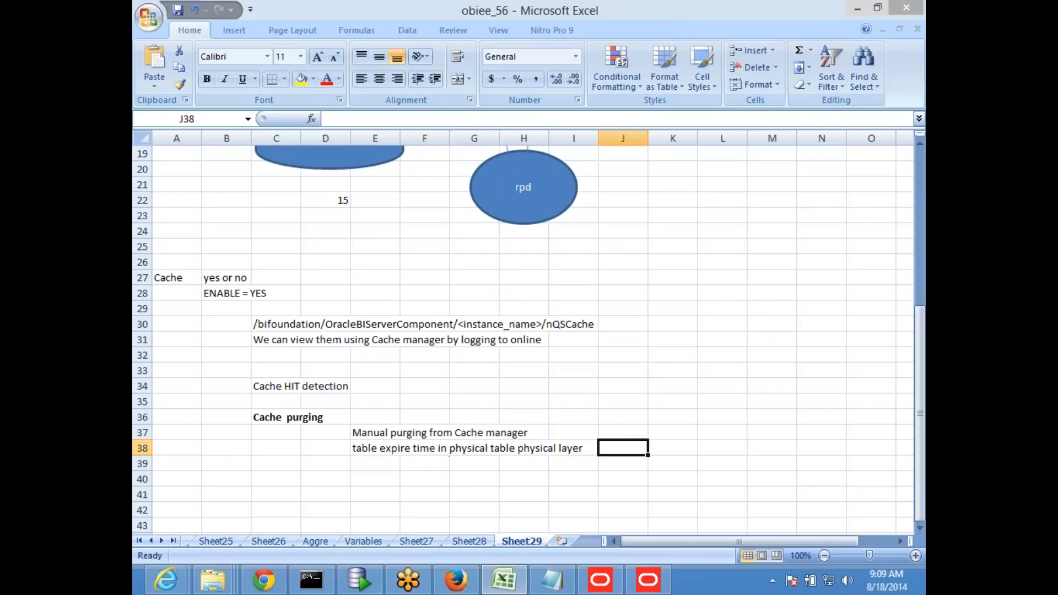
text((auto purging))
key(Return)
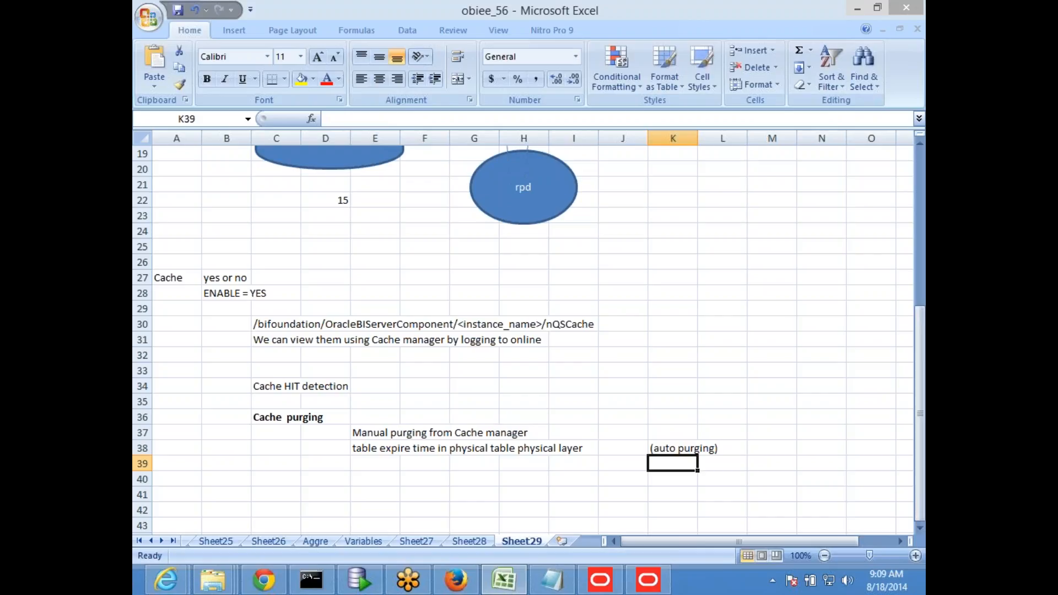
key(Left)
key(Left)
key(Left)
key(Left)
key(Left)
key(Left)
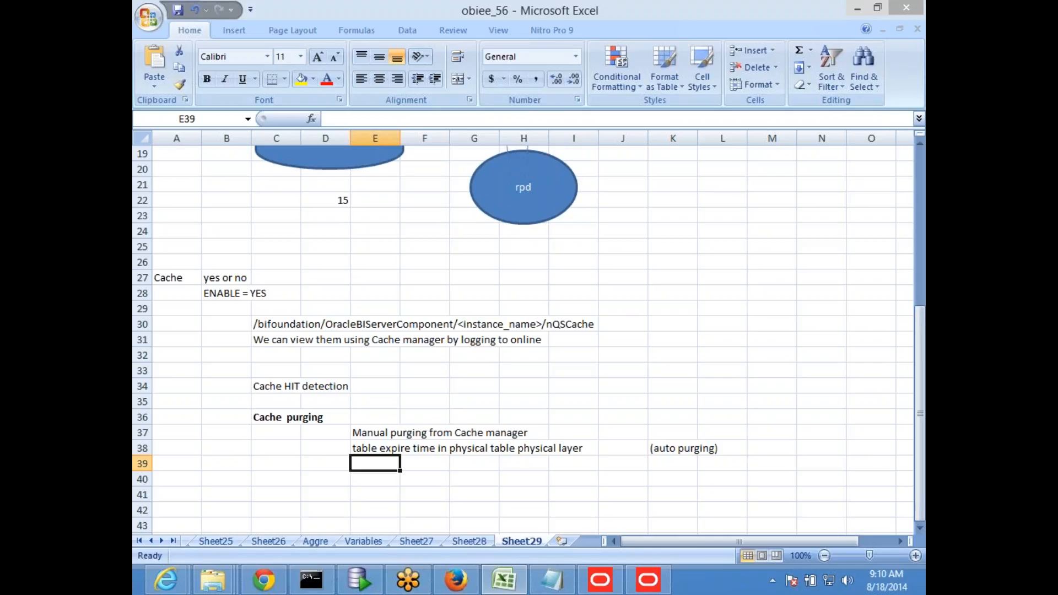
scroll(319, 521, up, 5)
Start entering a time value in cell A18 beside the DB shape, trying 11 and 2 AM
click(178, 372)
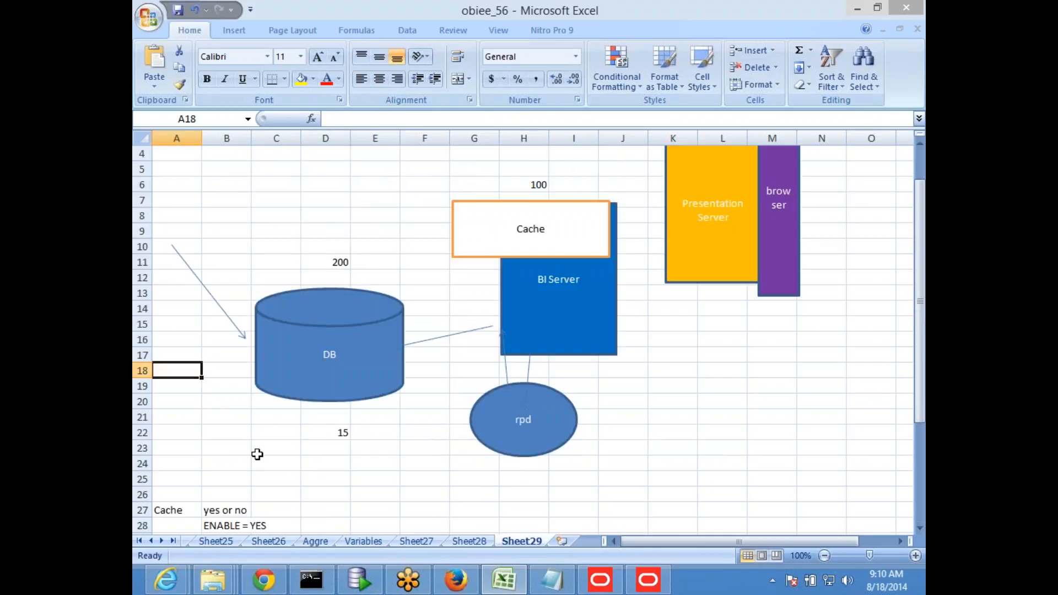
text(11)
key(BackSpace)
key(BackSpace)
text(2 AM)
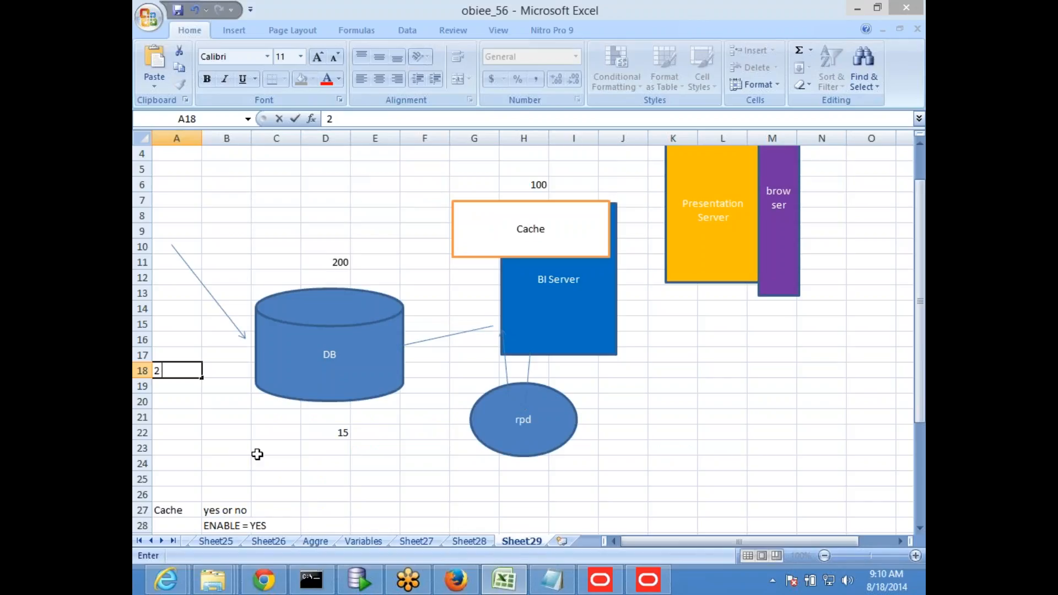
key(BackSpace)
key(BackSpace)
key(BackSpace)
key(BackSpace)
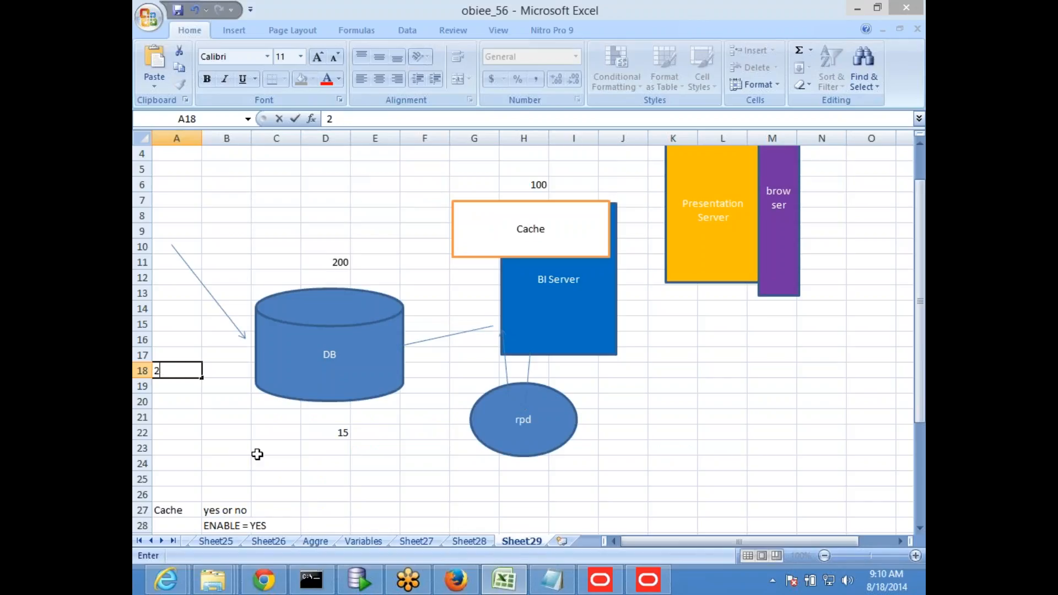